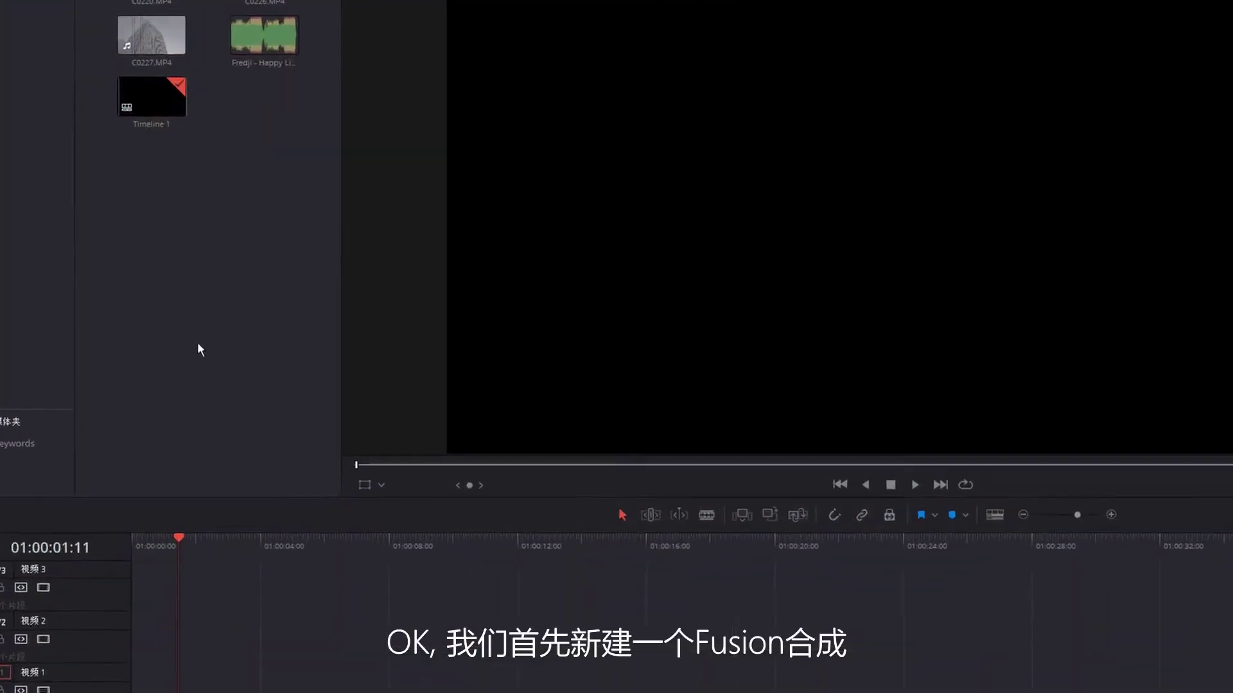
Add a new Fusion composition clip named 'Fusion Comp' to the media pool
right_click(146, 306)
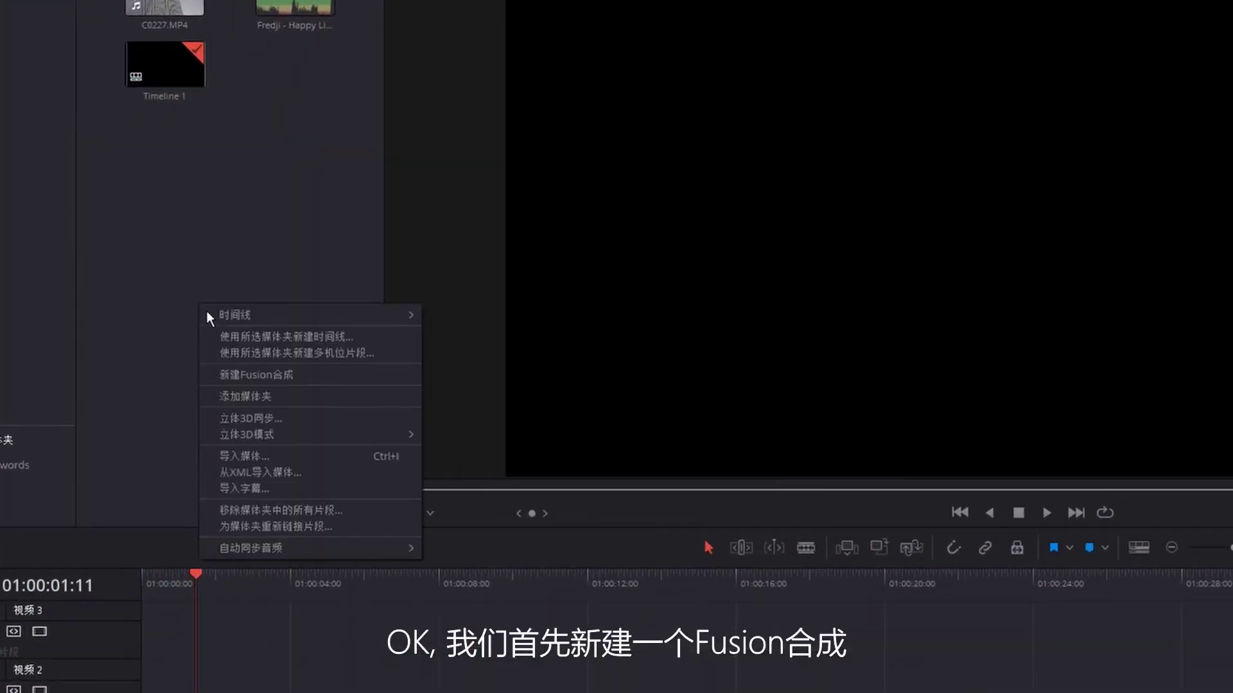
left_click(334, 383)
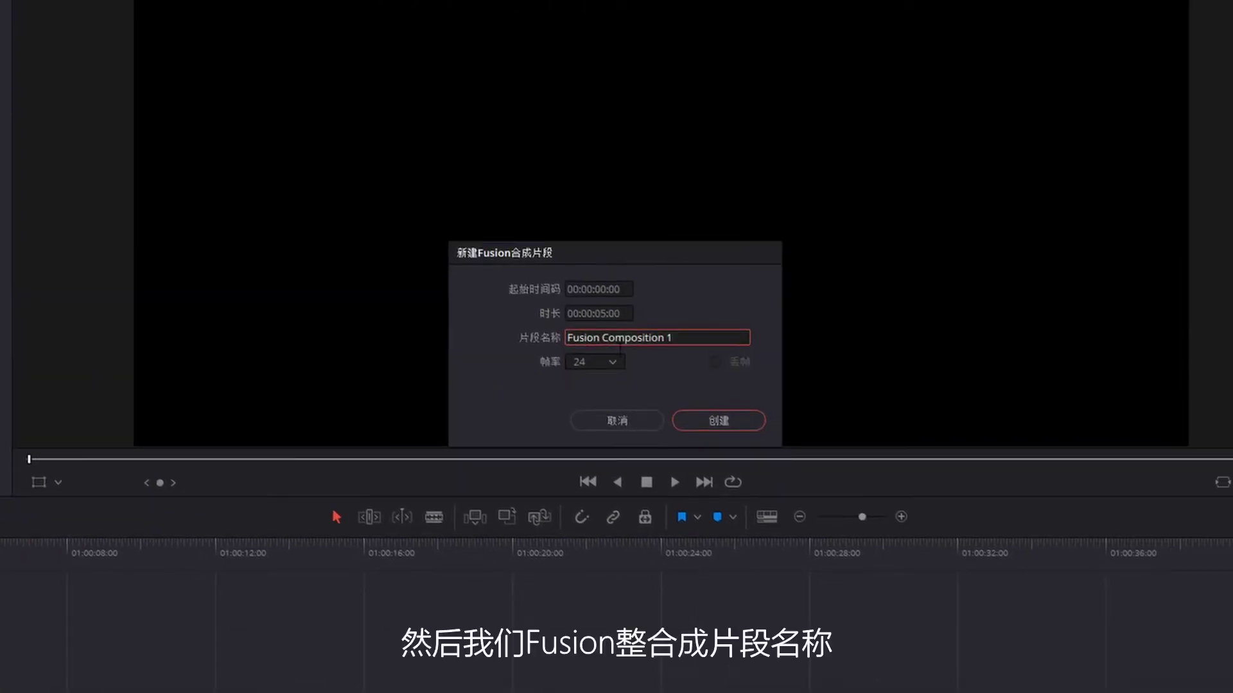
key("BackSpace")
key("BackSpace")
key("BackSpace")
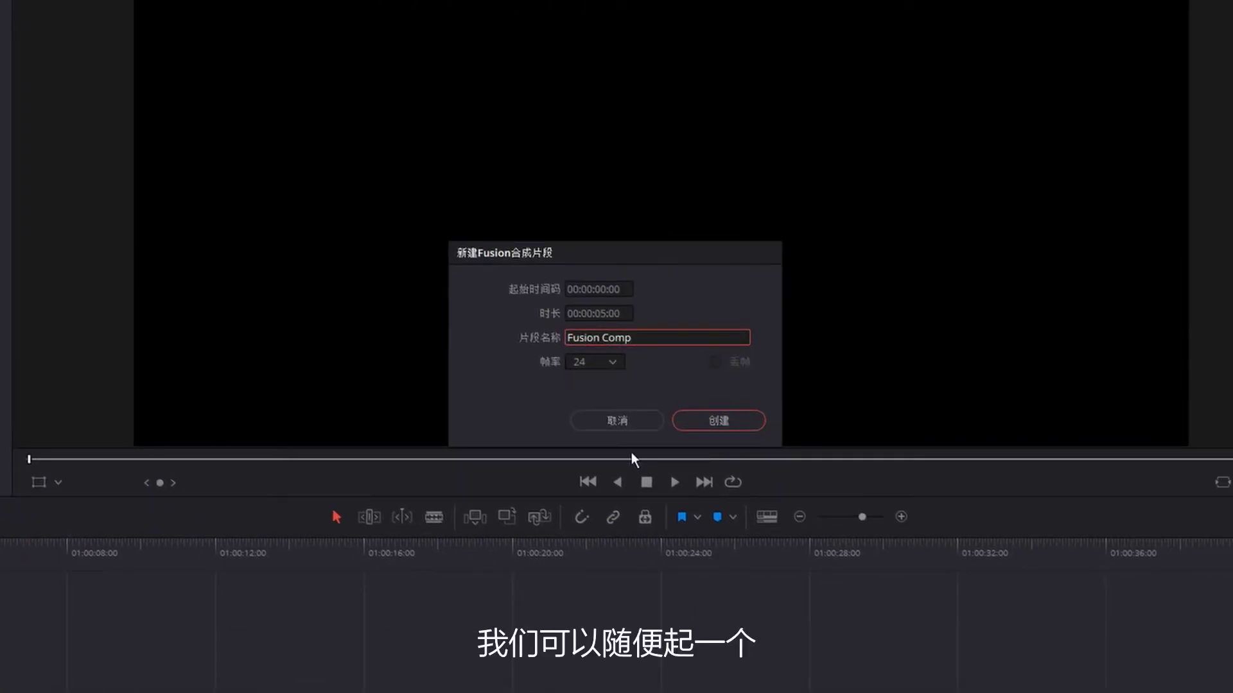
left_click(728, 425)
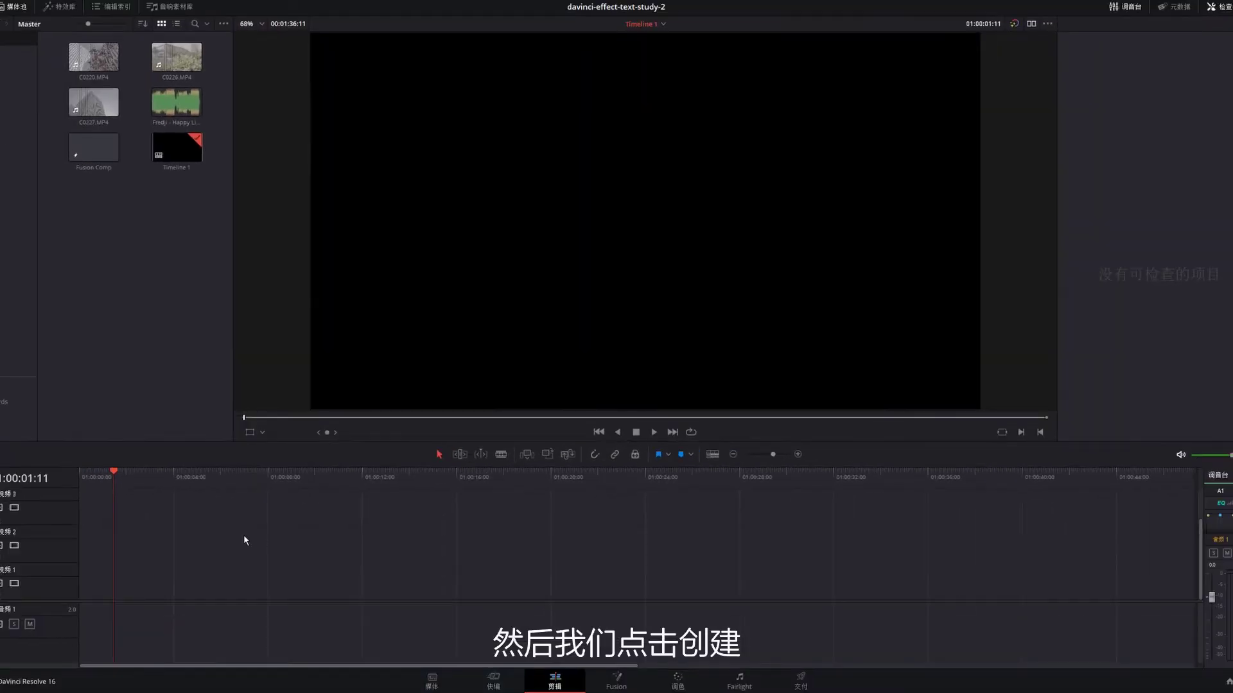
Place the Fusion Comp clip on video track V1 and switch to the Fusion page
left_click_drag(101, 158, 99, 610)
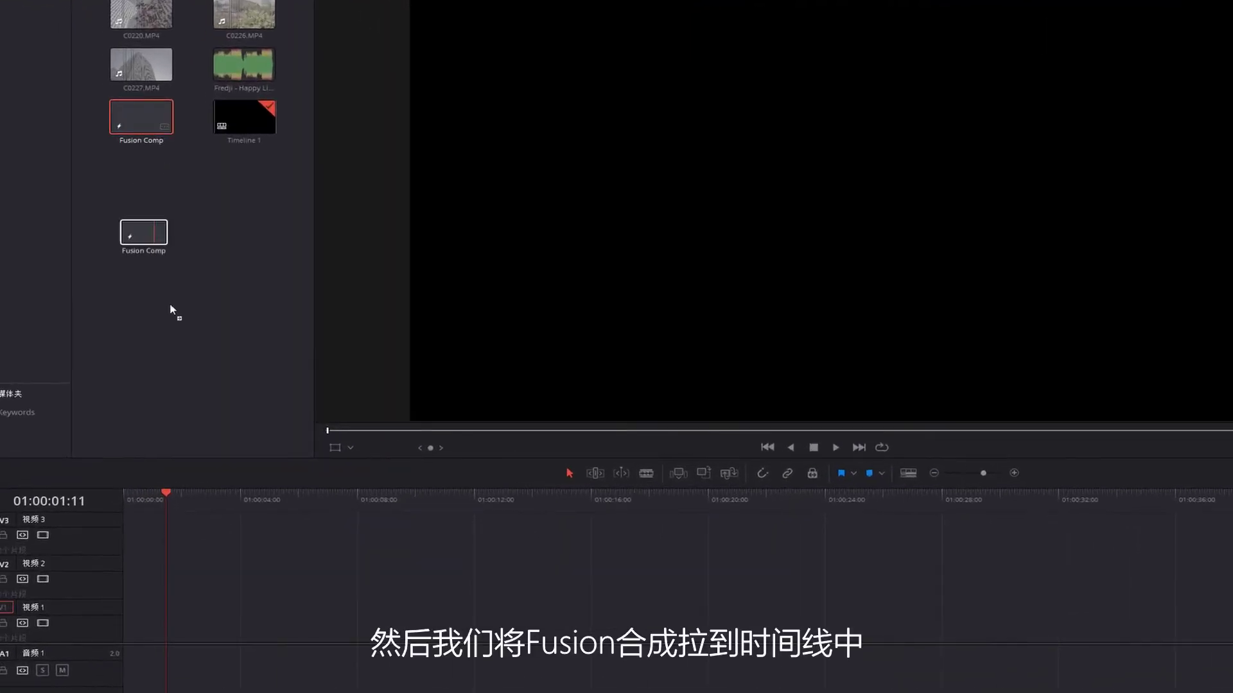
left_click_drag(148, 654, 200, 618)
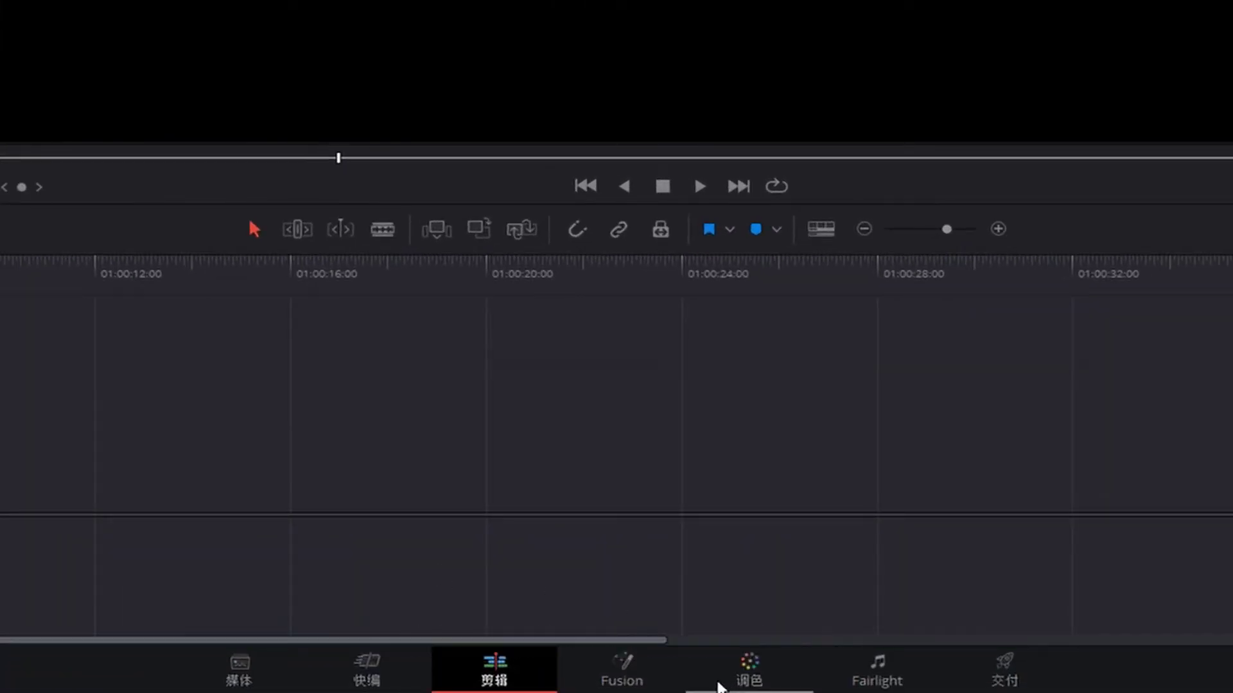
left_click(673, 687)
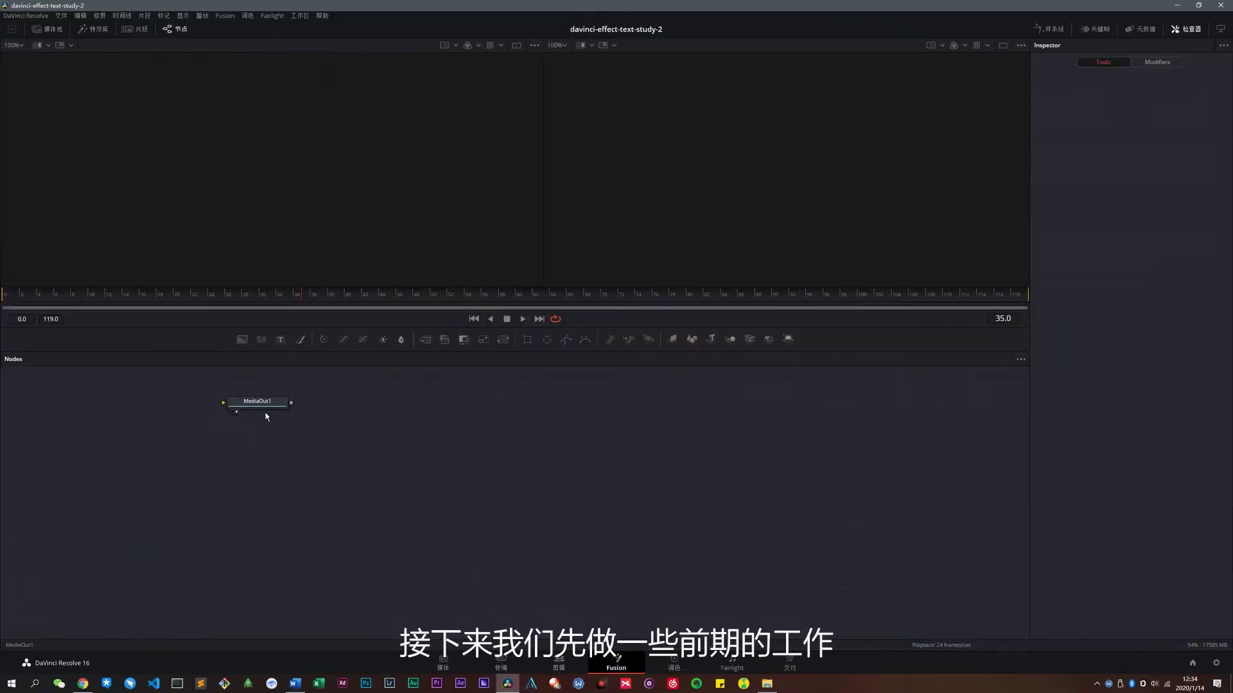
Arrange nodes to the grid, reposition MediaOut1, and add a Text1 node beside it
left_click_drag(266, 417, 482, 499)
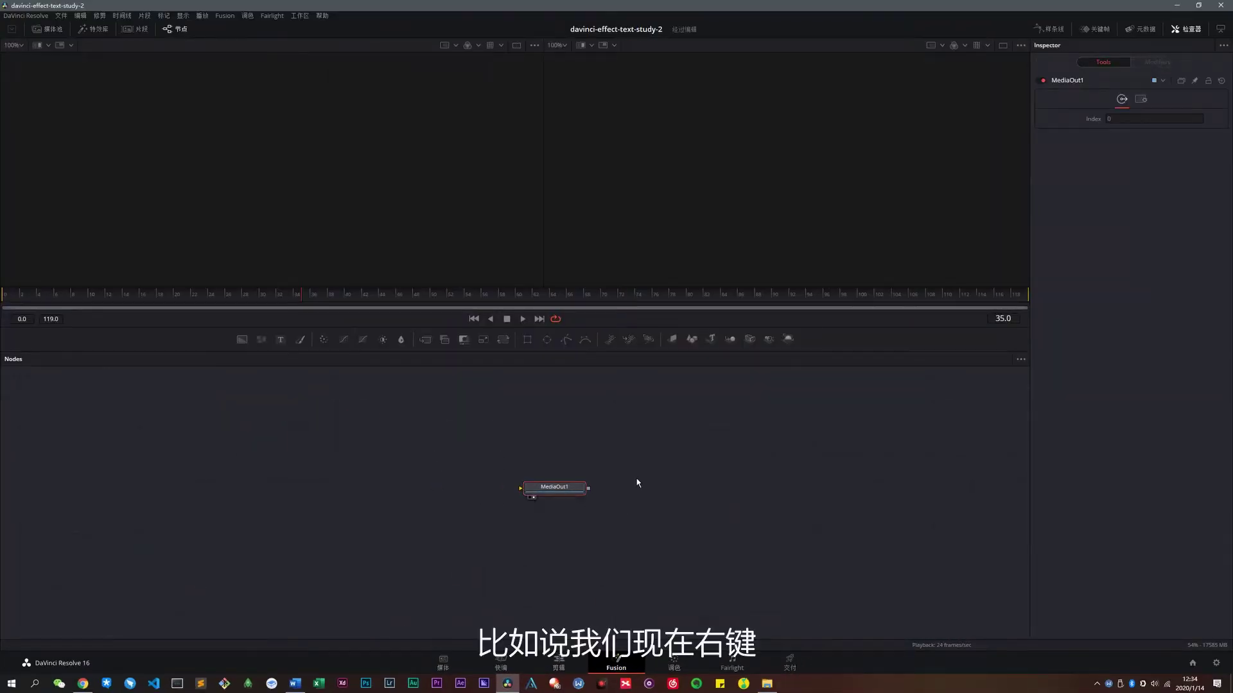
right_click(614, 440)
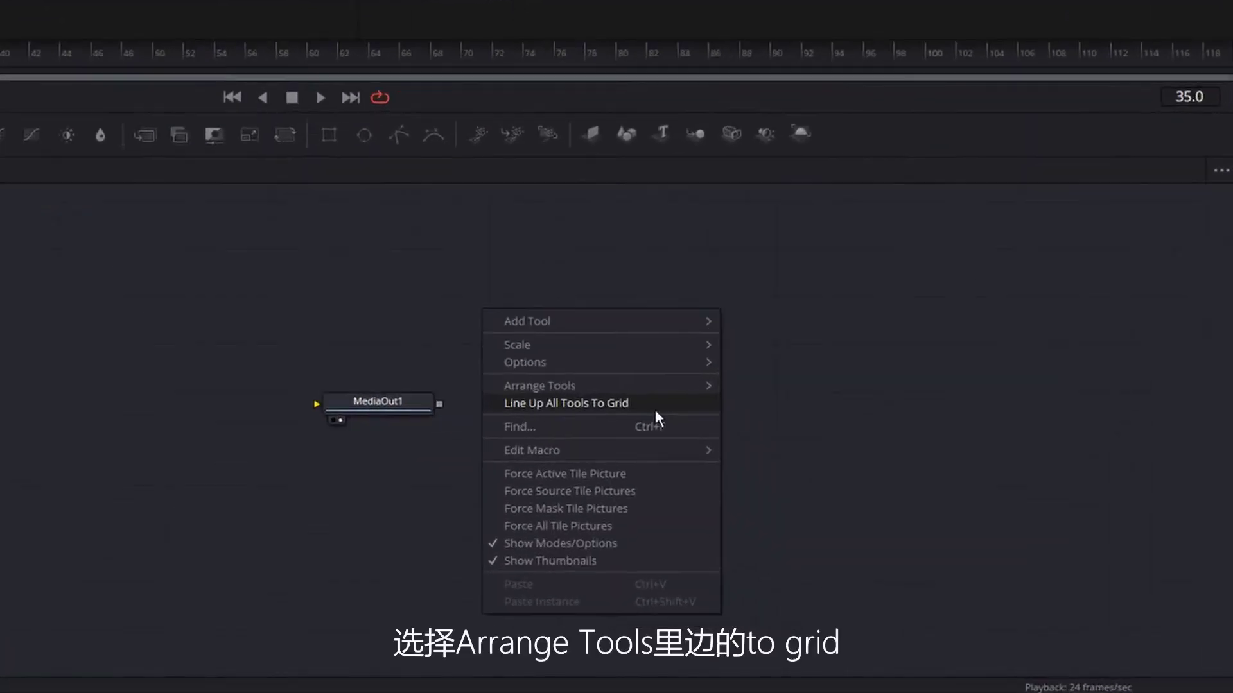
mouse_move(577, 386)
left_click(751, 389)
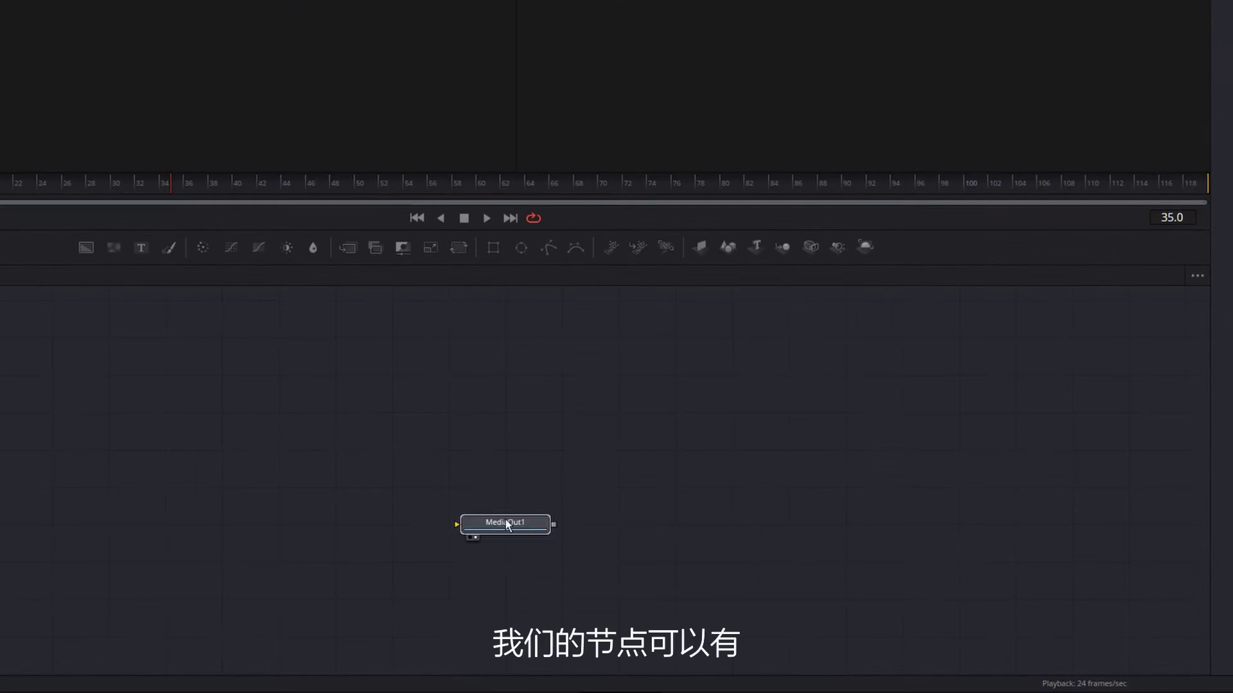
left_click_drag(491, 418, 634, 464)
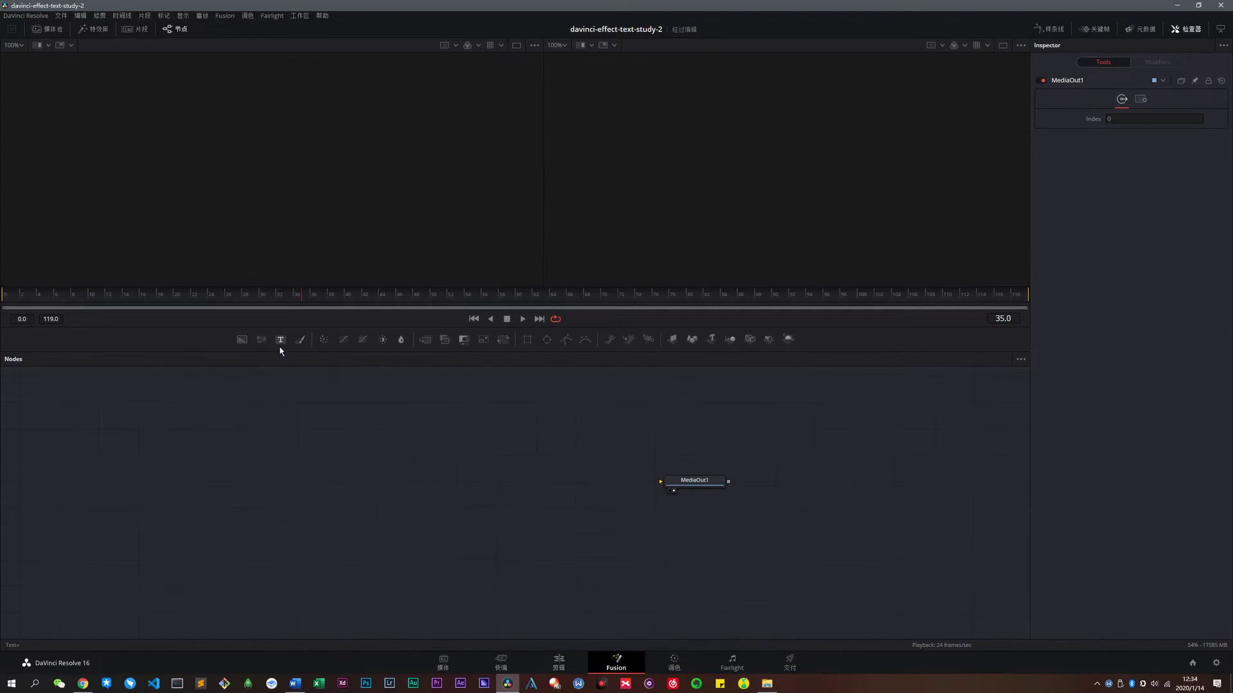
left_click_drag(281, 339, 315, 465)
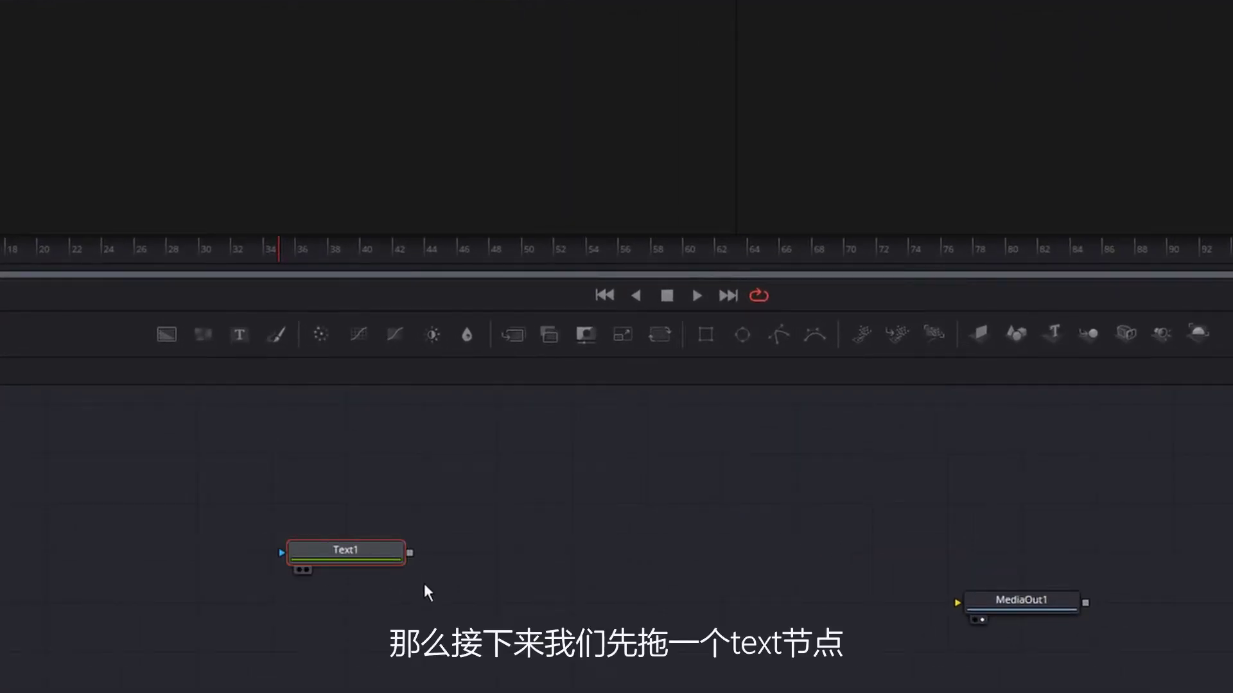
Place Text1 left of MediaOut1 and enter 'VICCO VLOG' as its styled text
left_click_drag(303, 573, 426, 592)
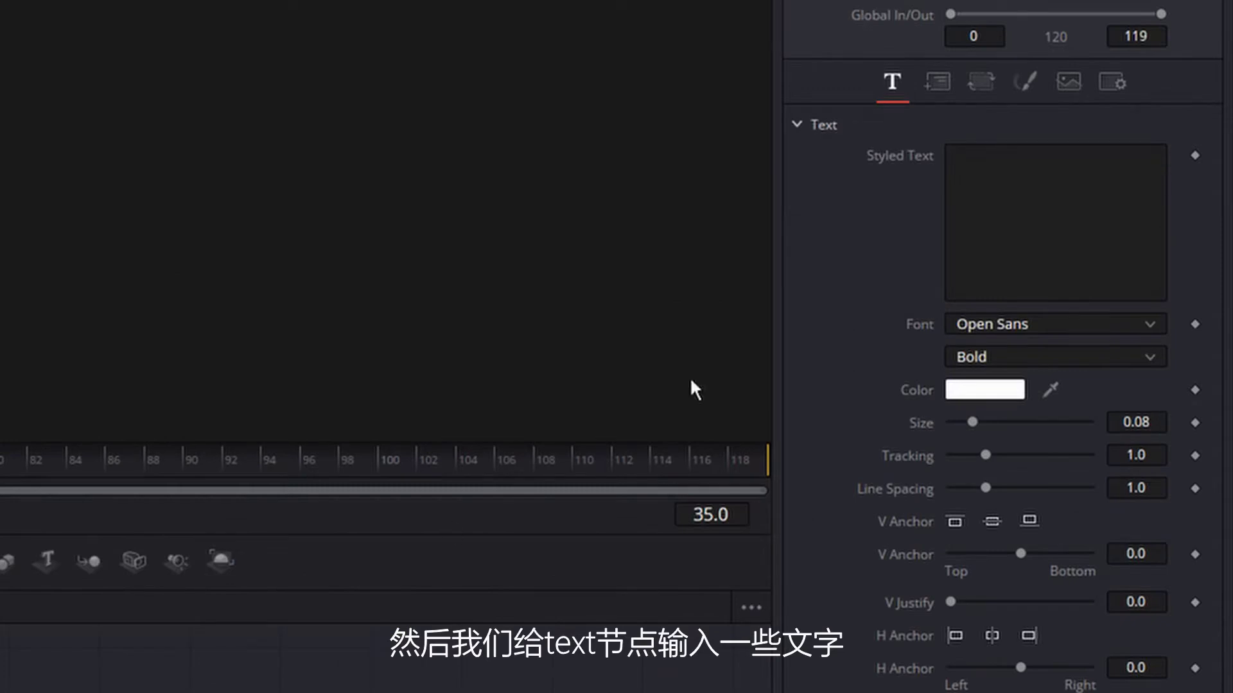
left_click(1045, 264)
key("v")
key("BackSpace")
type("ICCO")
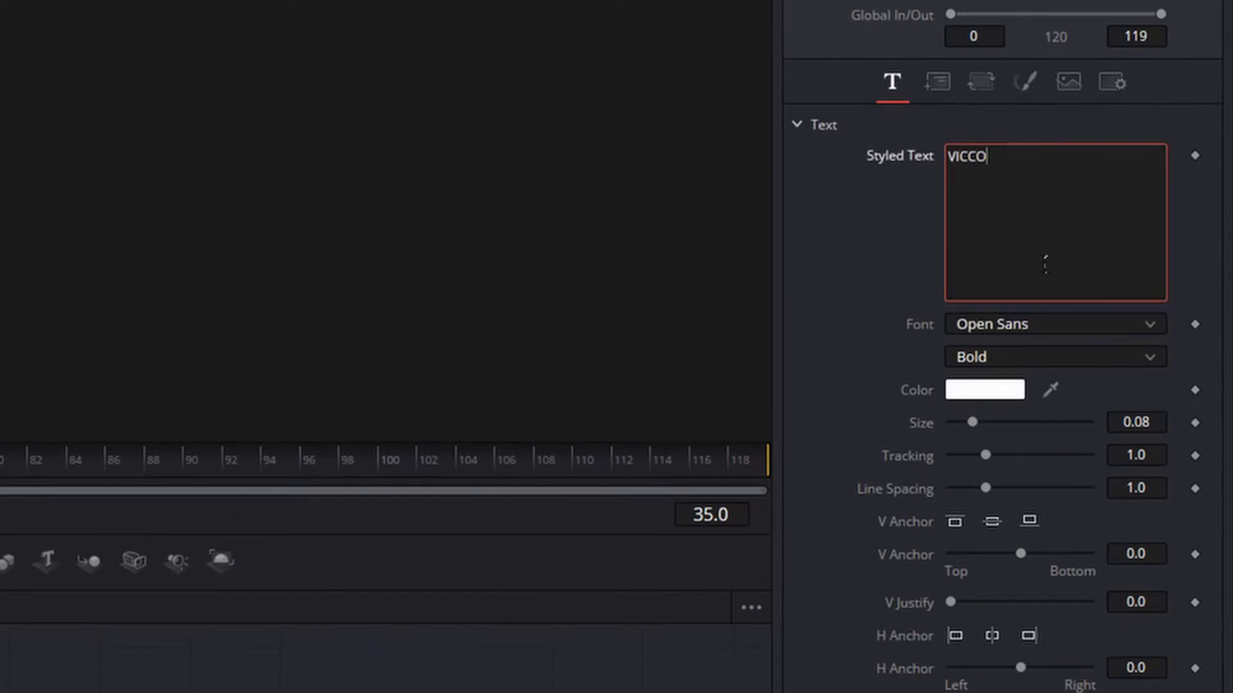
type(" VLOG")
type("1")
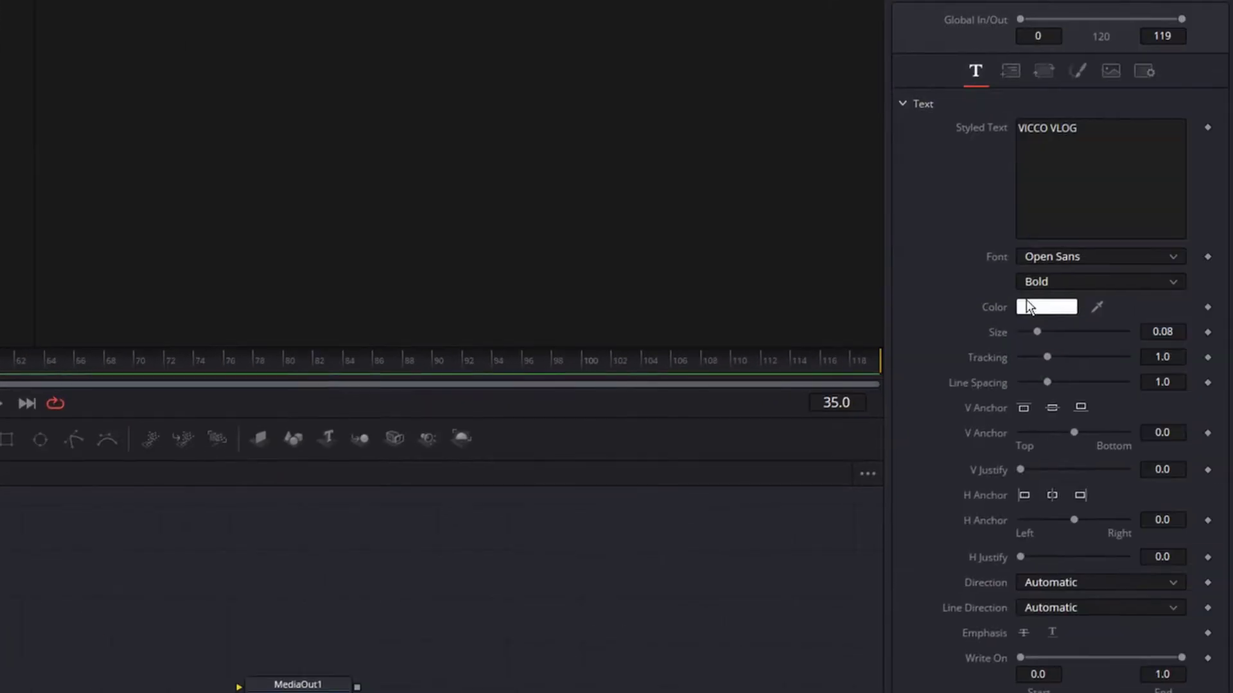
Set the Text1 font to Gobold and its size to 0.3
left_click(1085, 257)
scroll(1195, 495, "up", 5)
scroll(1147, 505, "up", 5)
left_click(1147, 506)
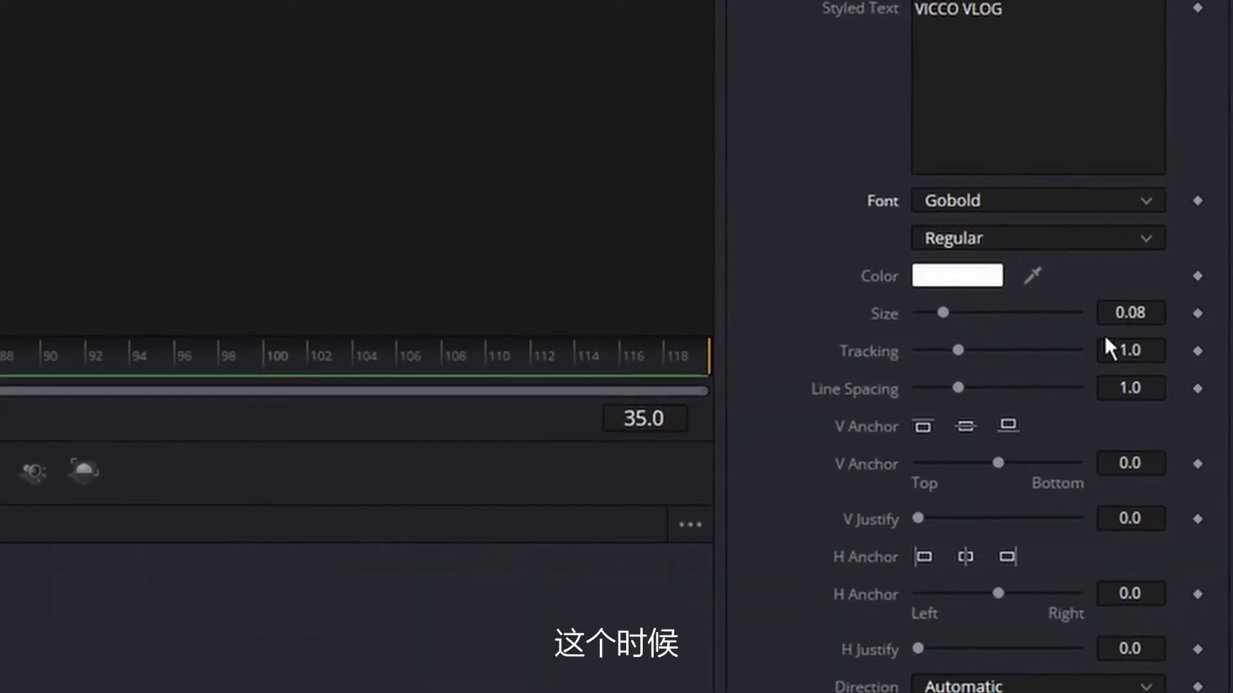
left_click(1156, 326)
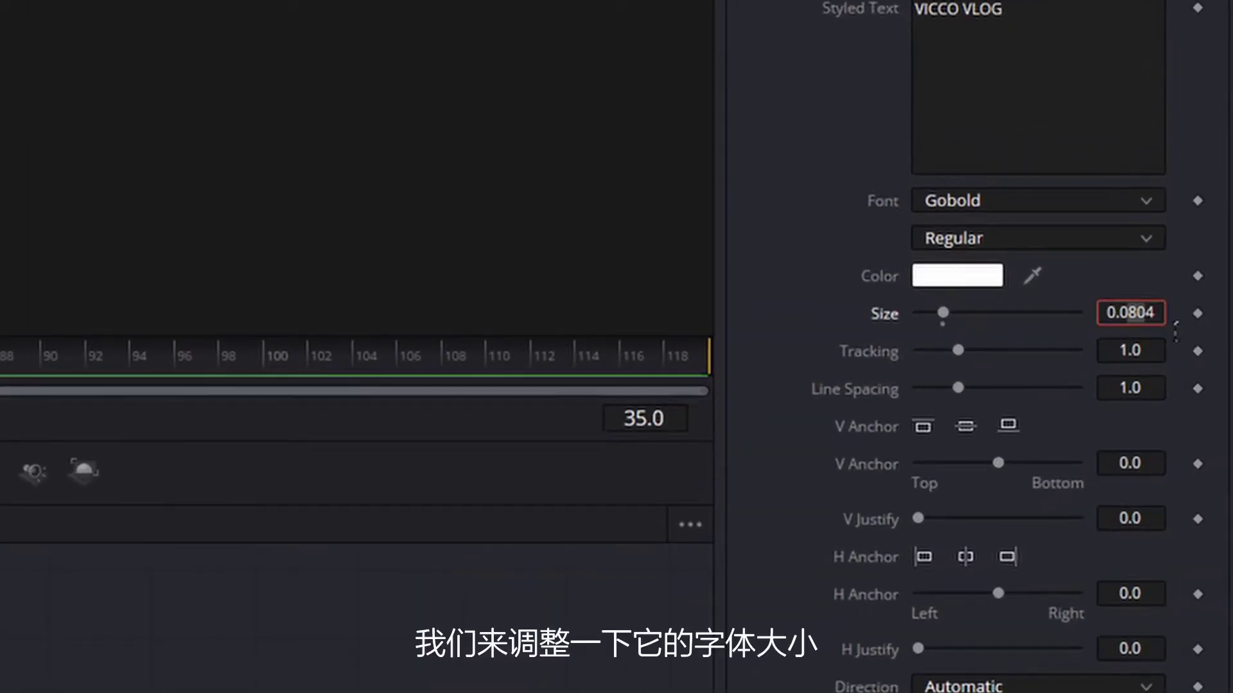
type("0.3")
key("Tab")
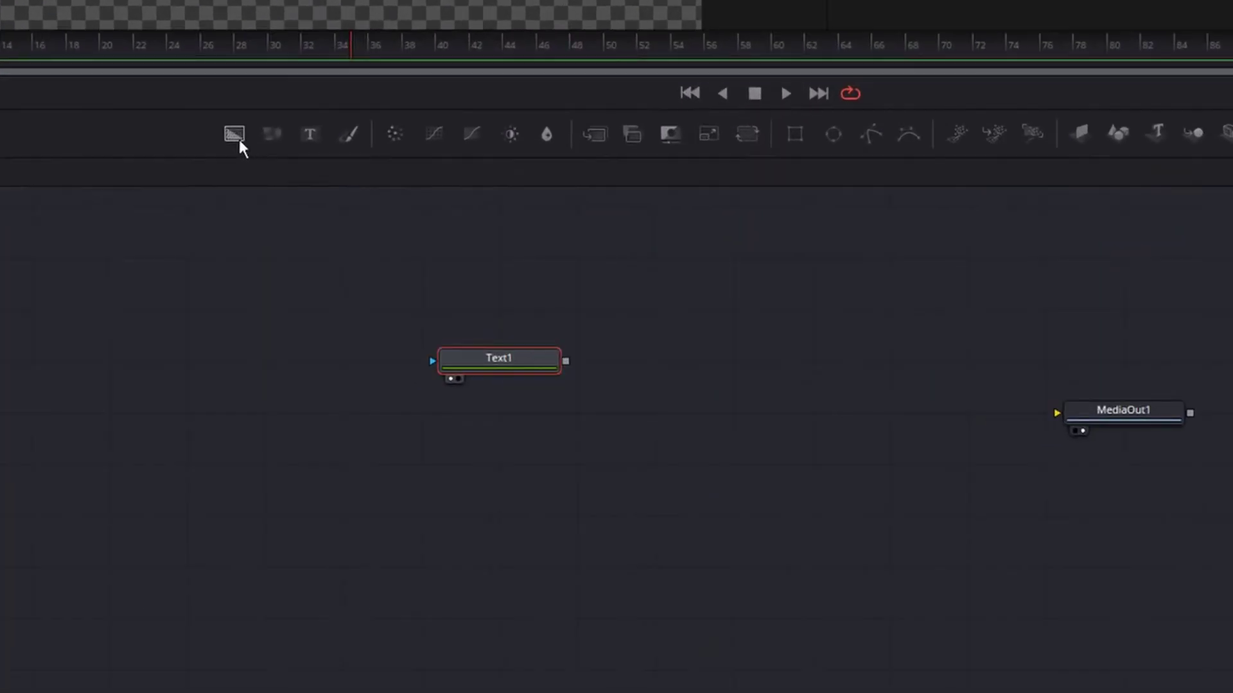
Add a Background1 node below Text1 and join the two through a new Merge1 node
left_click_drag(242, 339, 388, 522)
left_click_drag(520, 477, 521, 478)
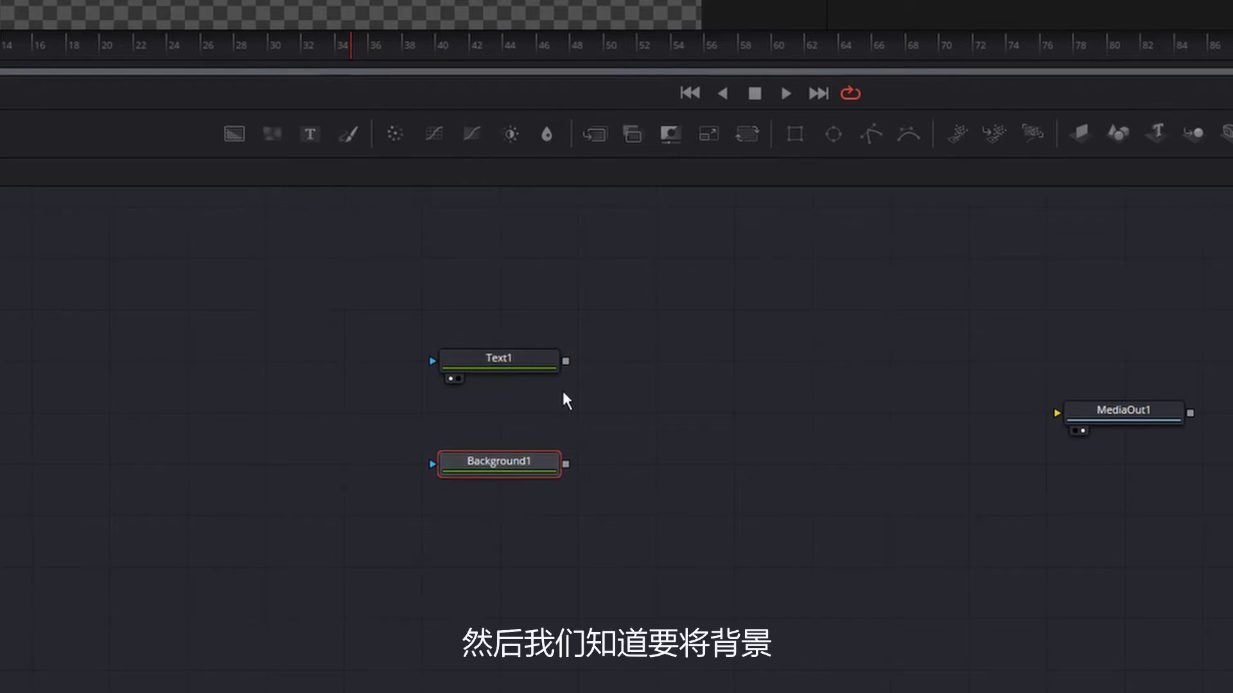
mouse_move(566, 362)
left_mouse_down()
mouse_move(581, 400)
mouse_move(578, 488)
mouse_move(573, 474)
left_mouse_up()
left_click_drag(658, 473, 661, 380)
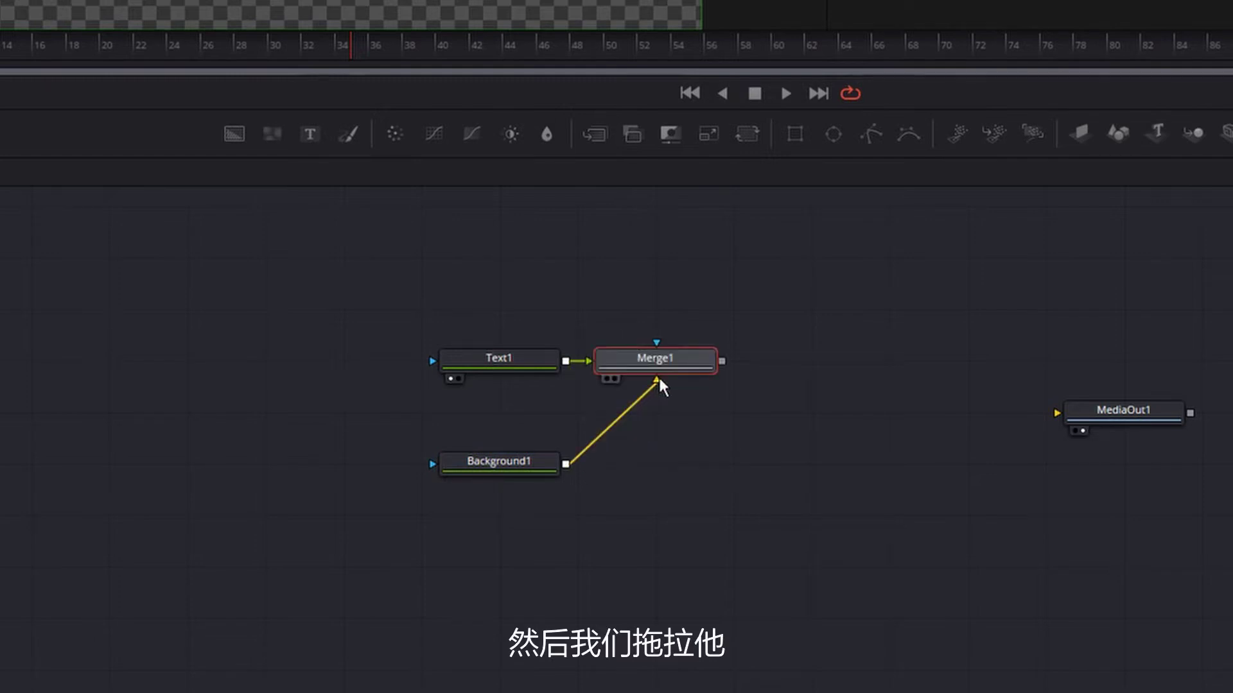
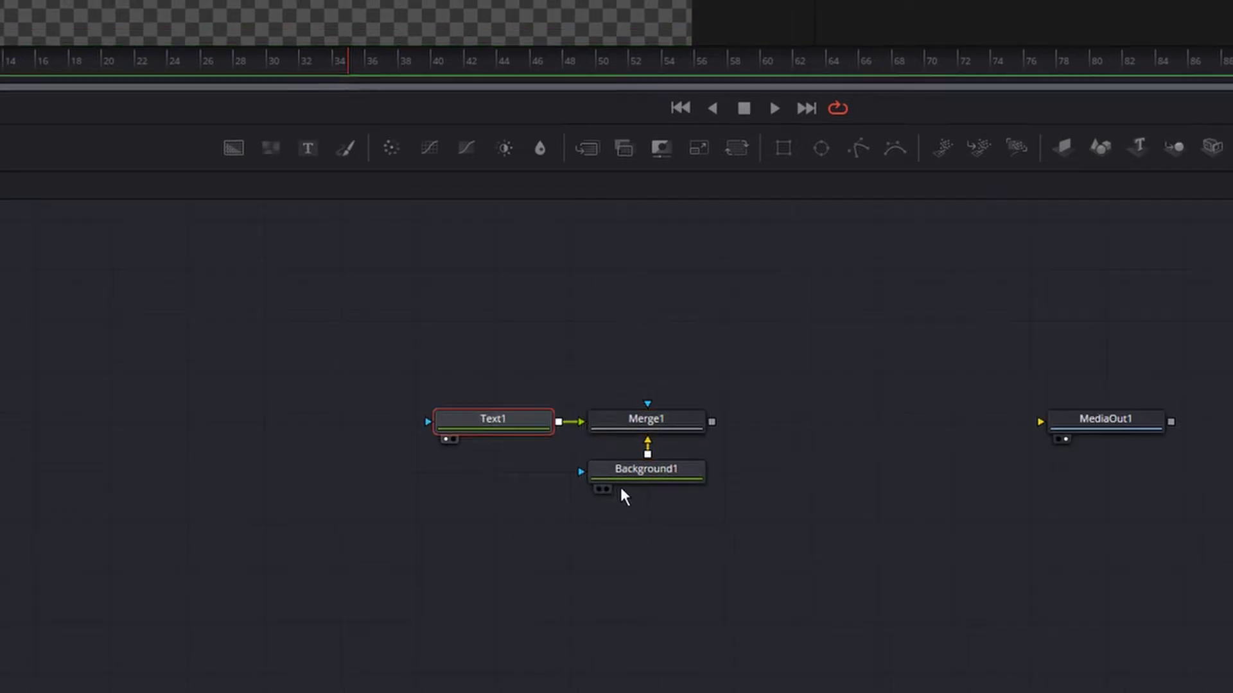
Show the text and the merged result in the viewers, then make the Text1 colour black
key("1")
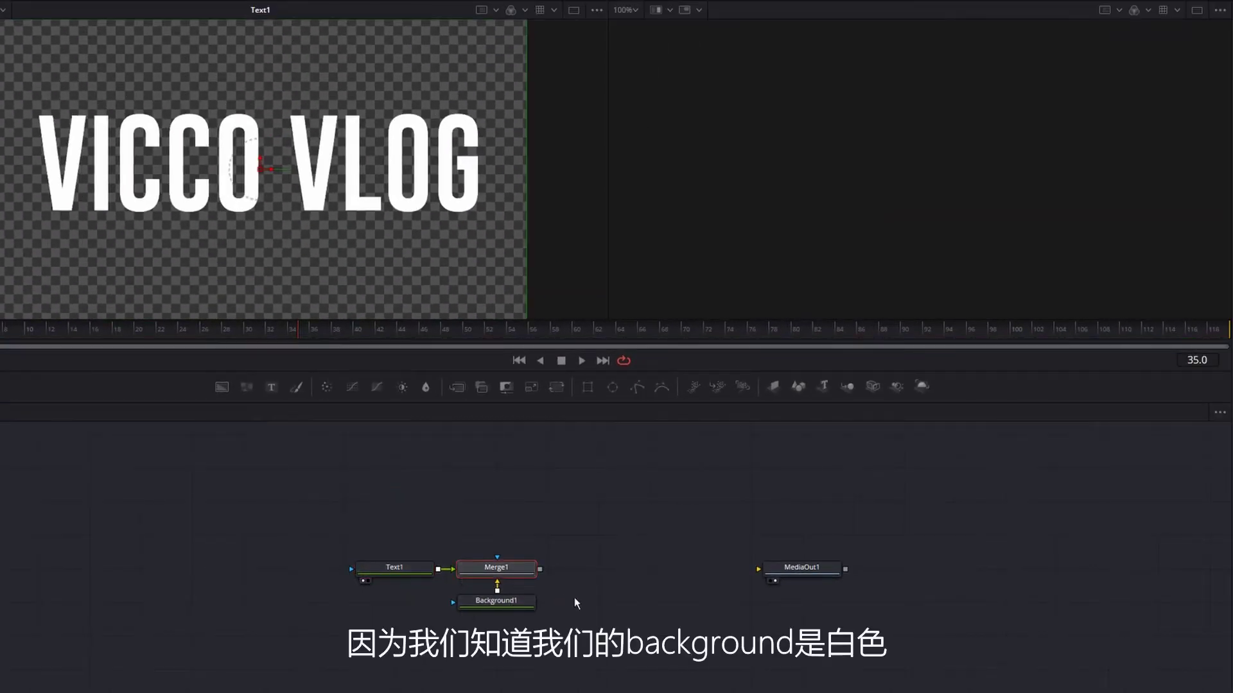
left_click(521, 569)
key("2")
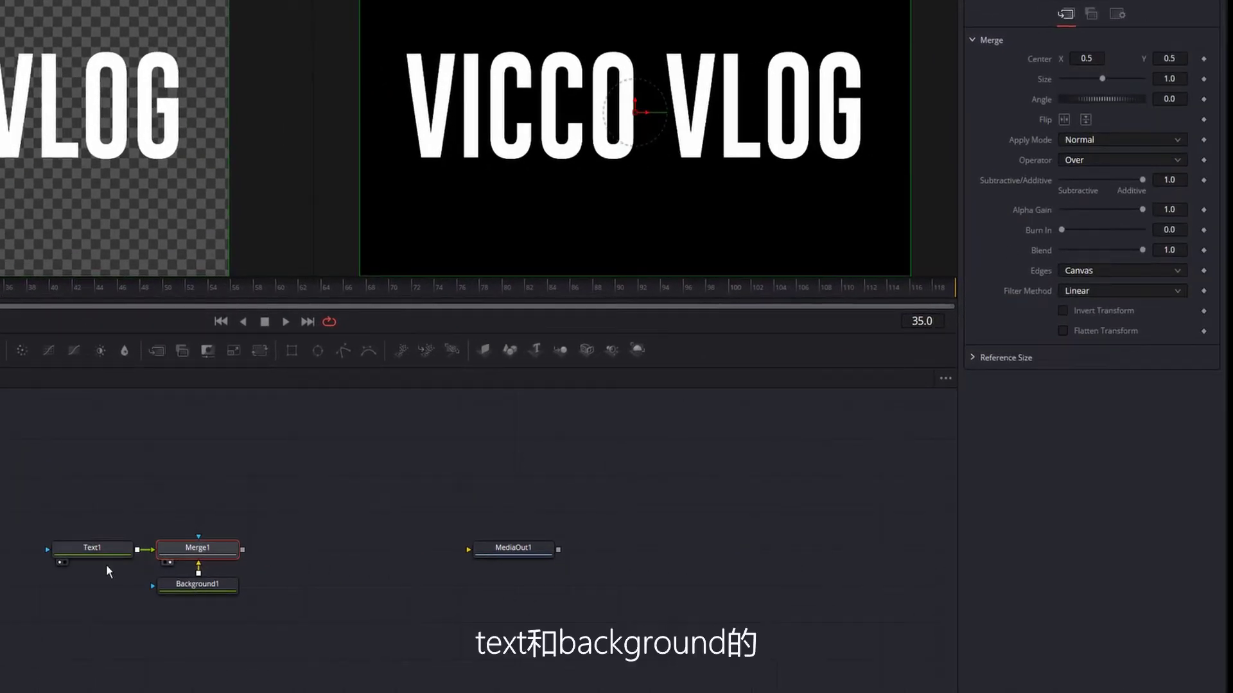
left_click(103, 551)
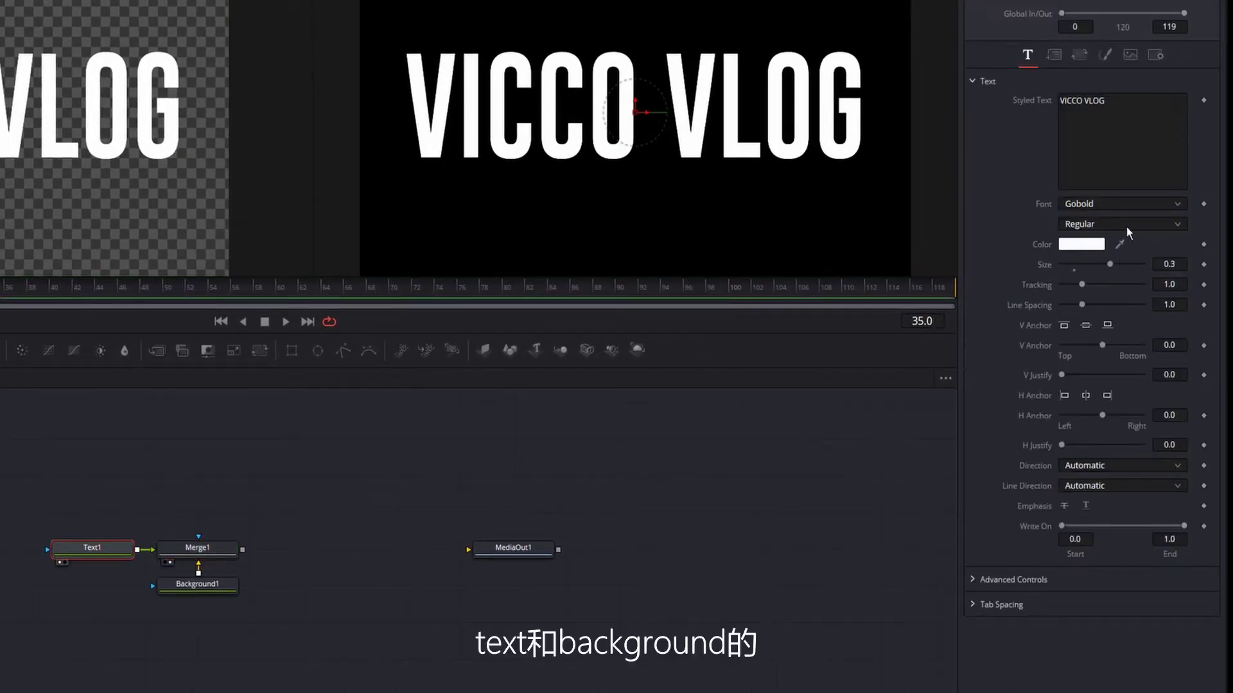
left_click(1084, 245)
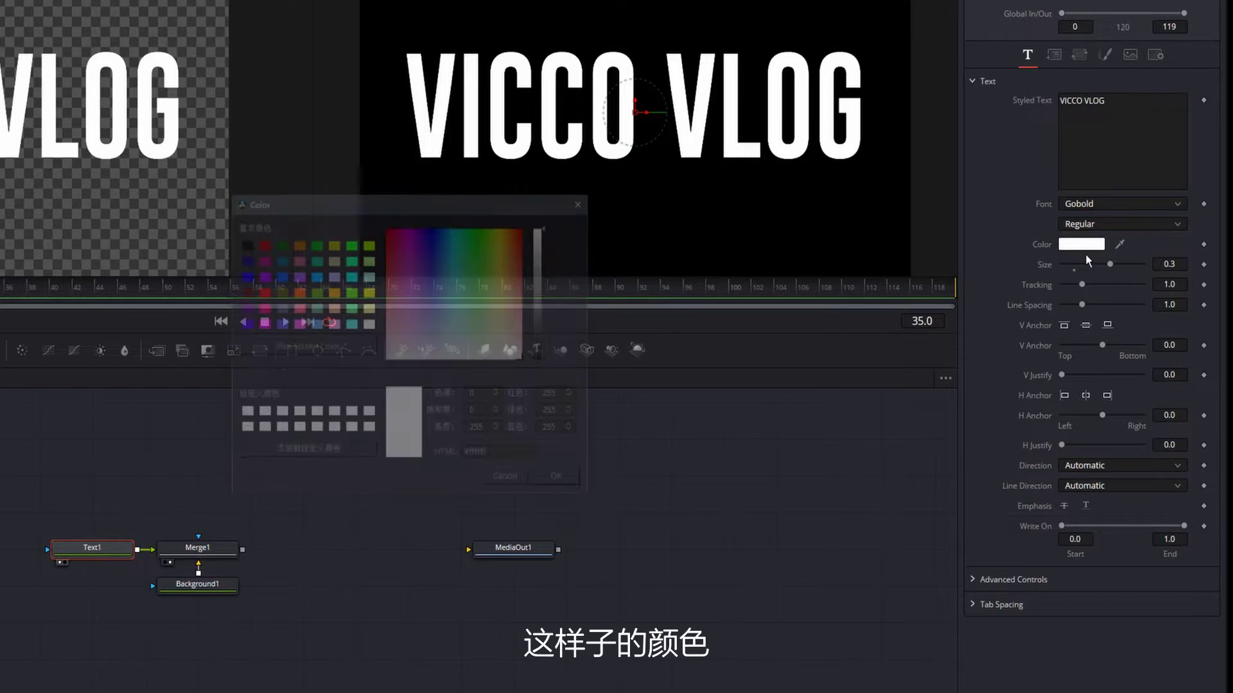
left_click(244, 244)
left_click(577, 485)
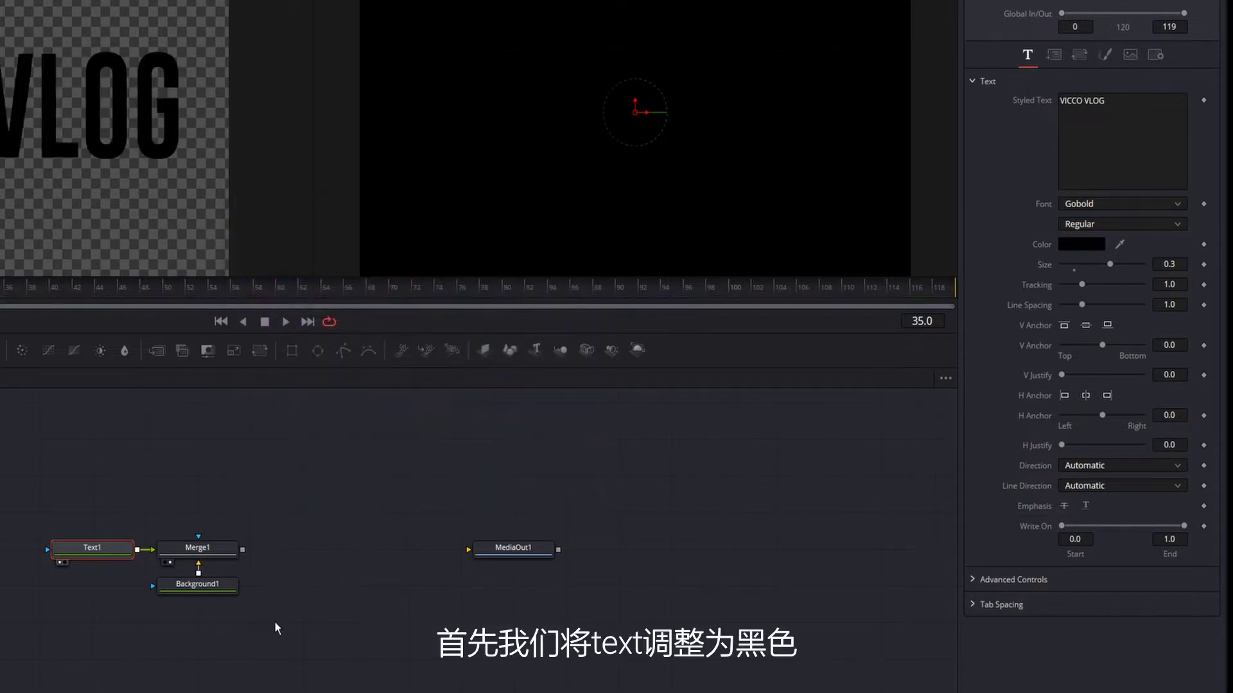
Set the Background1 colour to white
left_click(199, 587)
left_click(1085, 123)
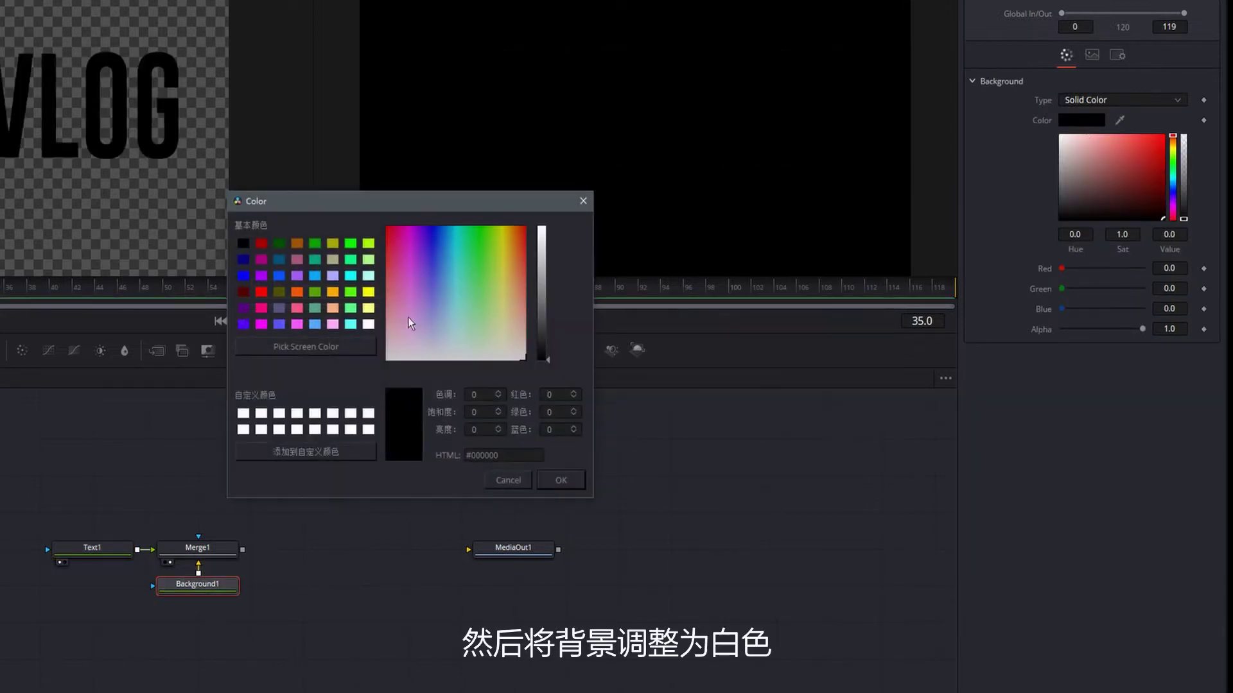
left_click(368, 324)
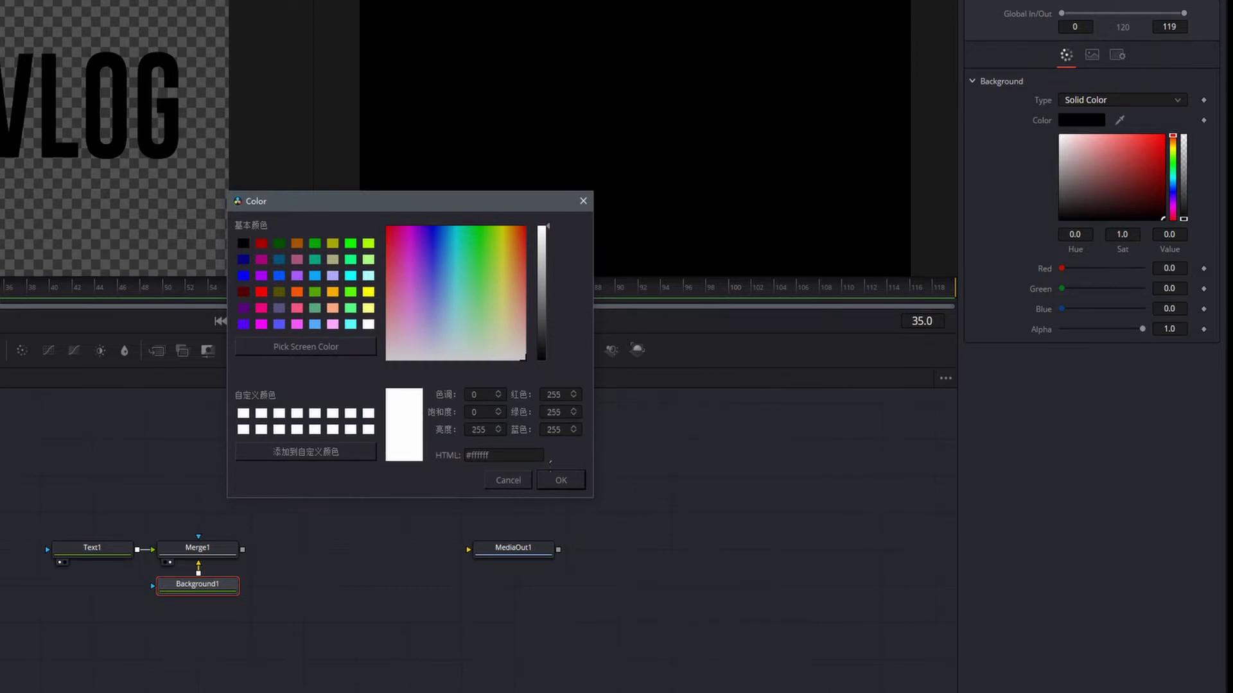
left_click(563, 481)
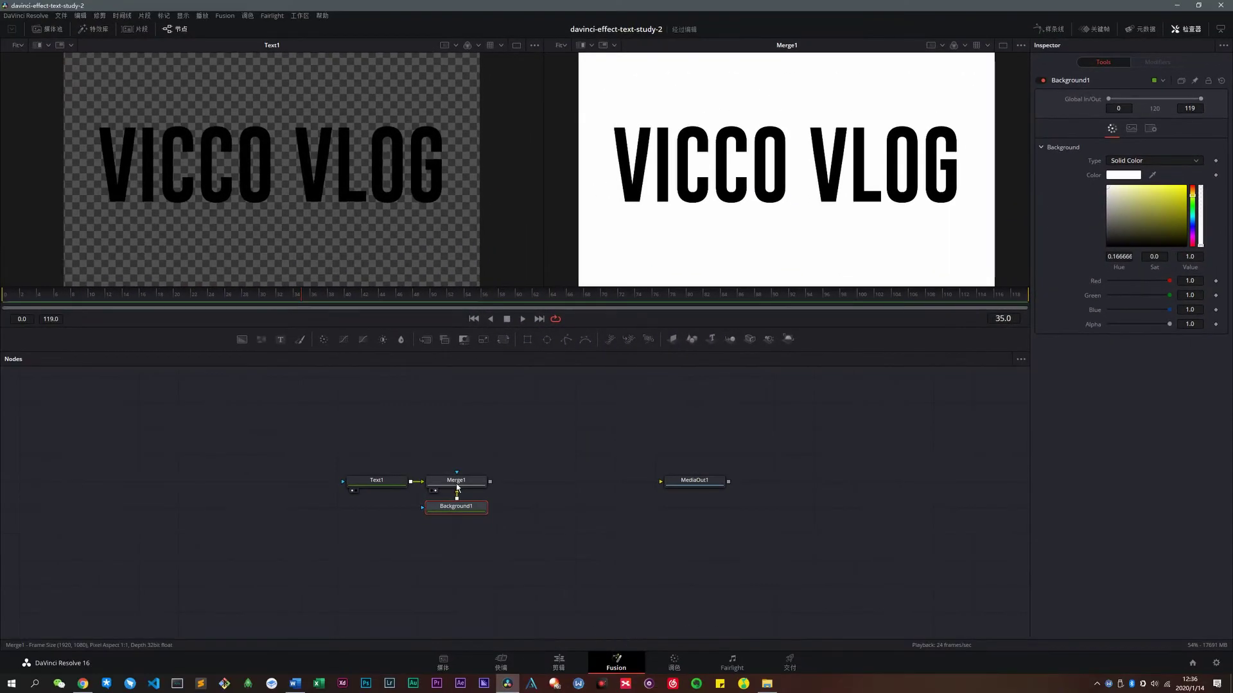
Keyframe Text1's Write On End at 1.0 on frame 30
left_click_drag(695, 480, 774, 480)
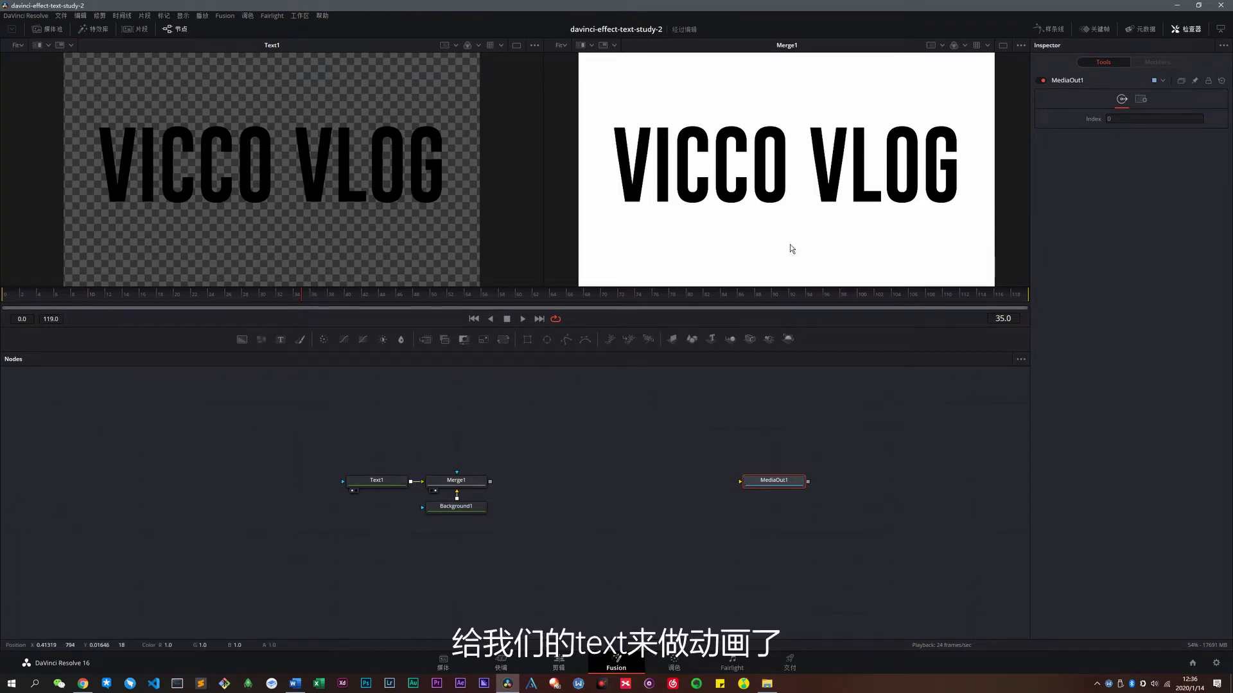
left_click(389, 480)
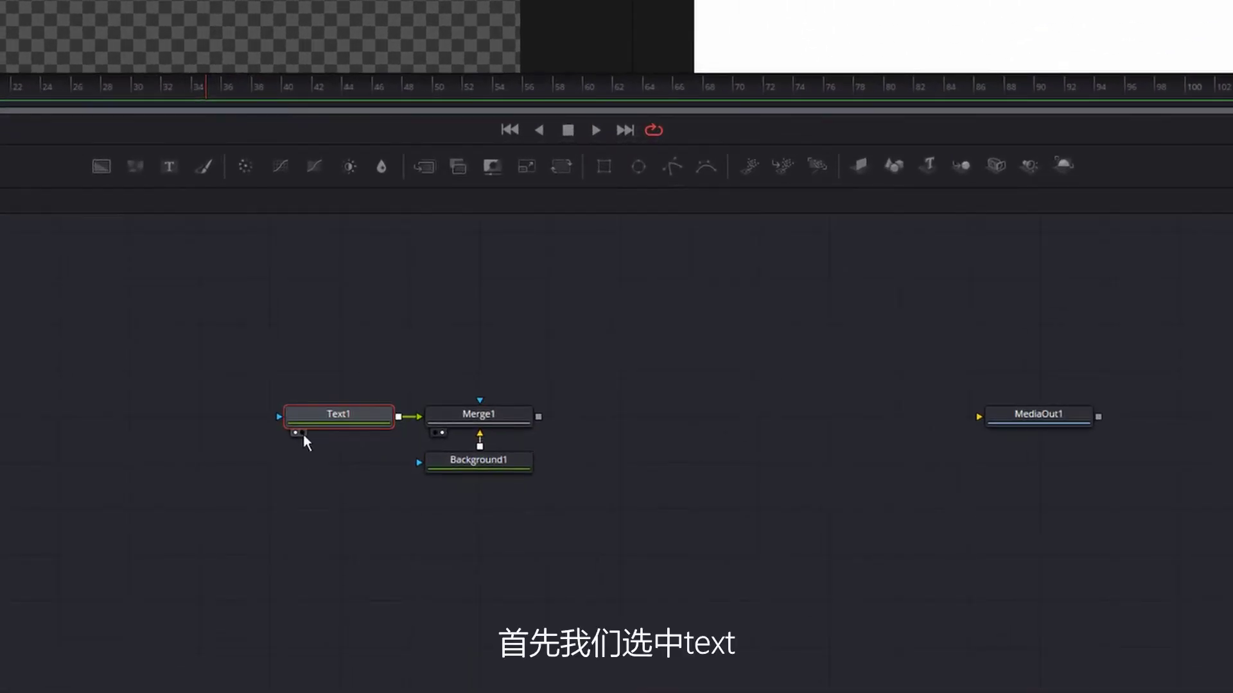
left_click(561, 298)
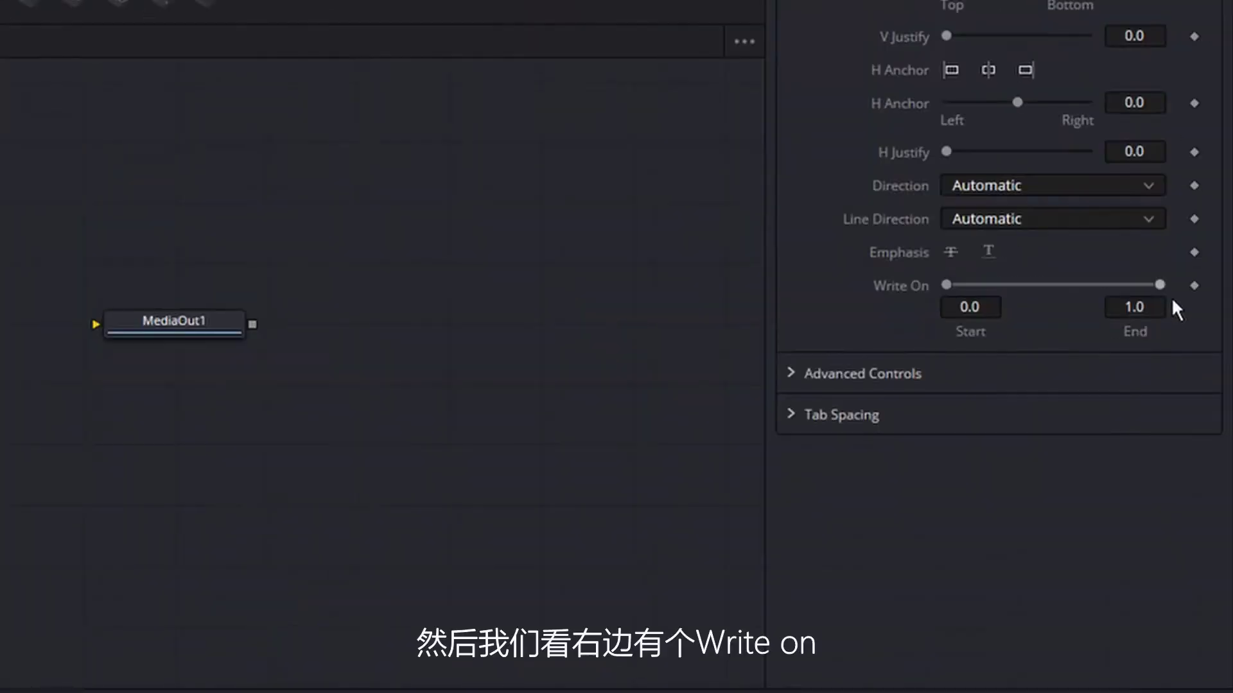
mouse_move(1164, 284)
left_mouse_down()
mouse_move(1115, 292)
mouse_move(1170, 658)
left_mouse_up()
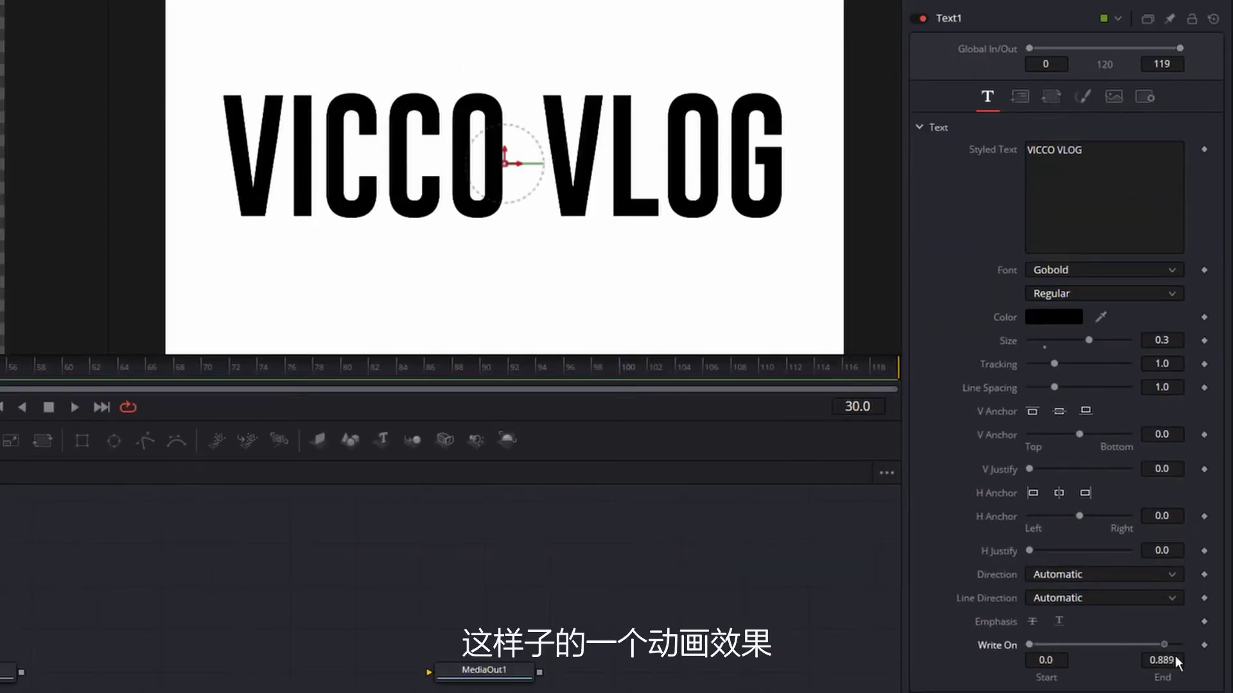
left_click_drag(1170, 655, 1218, 661)
left_click(1204, 645)
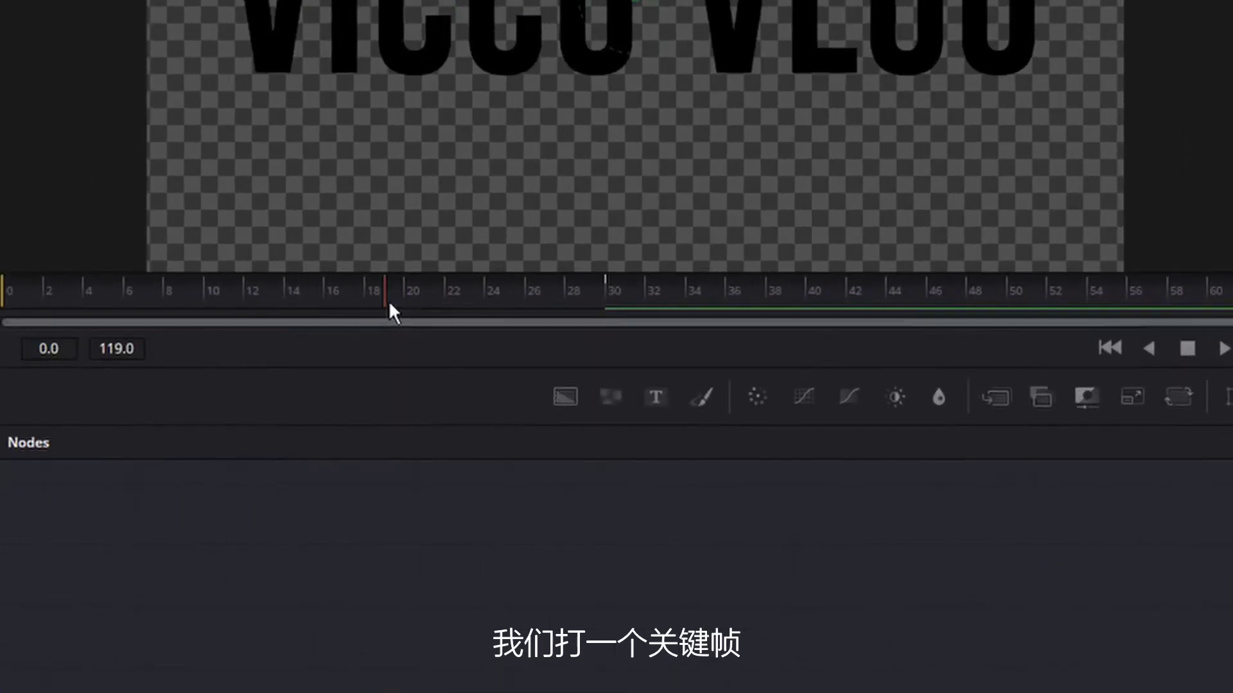
Drag Write On End to 0 at frame 0 and scrub to preview the type-on
left_click_drag(605, 302, 76, 326)
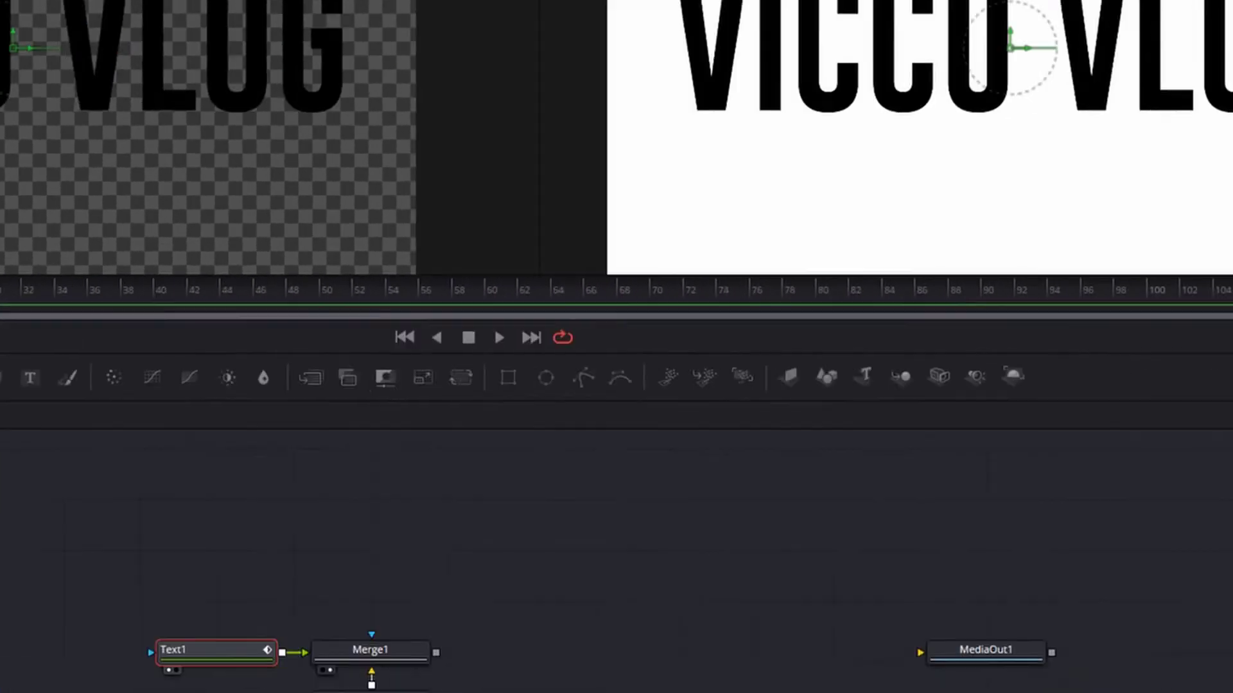
left_click_drag(1186, 575, 1038, 588)
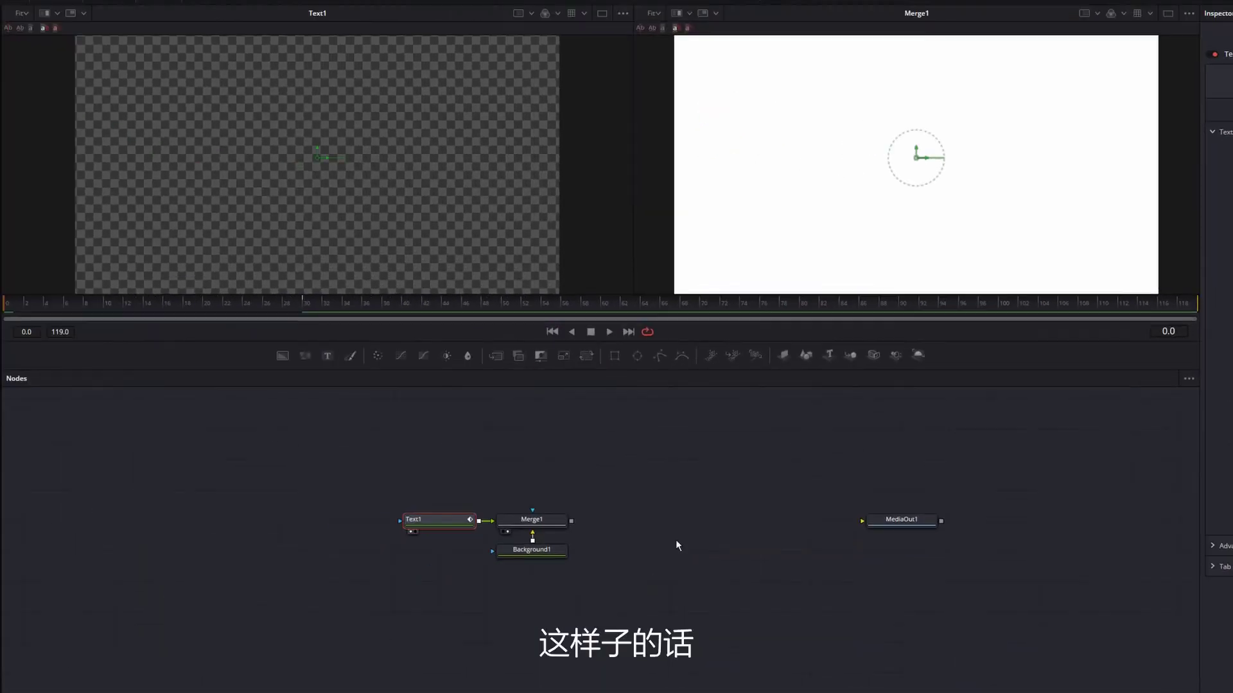
left_click_drag(12, 315, 309, 317)
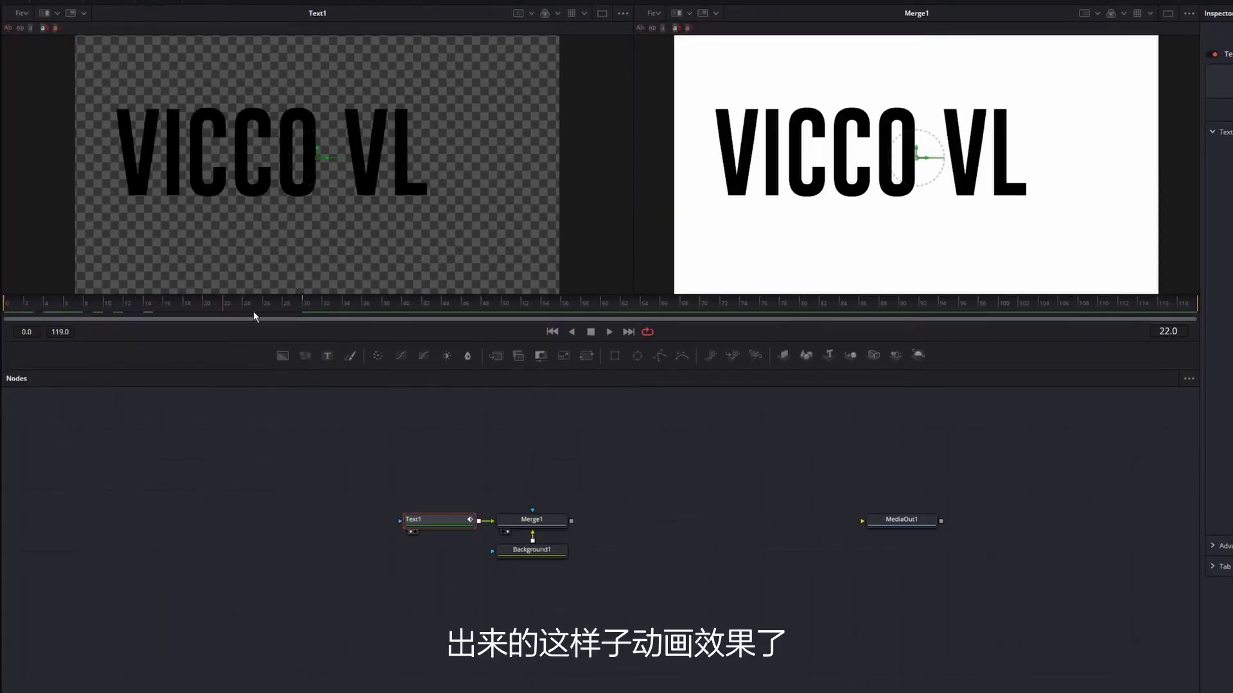
mouse_move(189, 314)
left_mouse_down()
mouse_move(6, 314)
mouse_move(281, 313)
left_mouse_up()
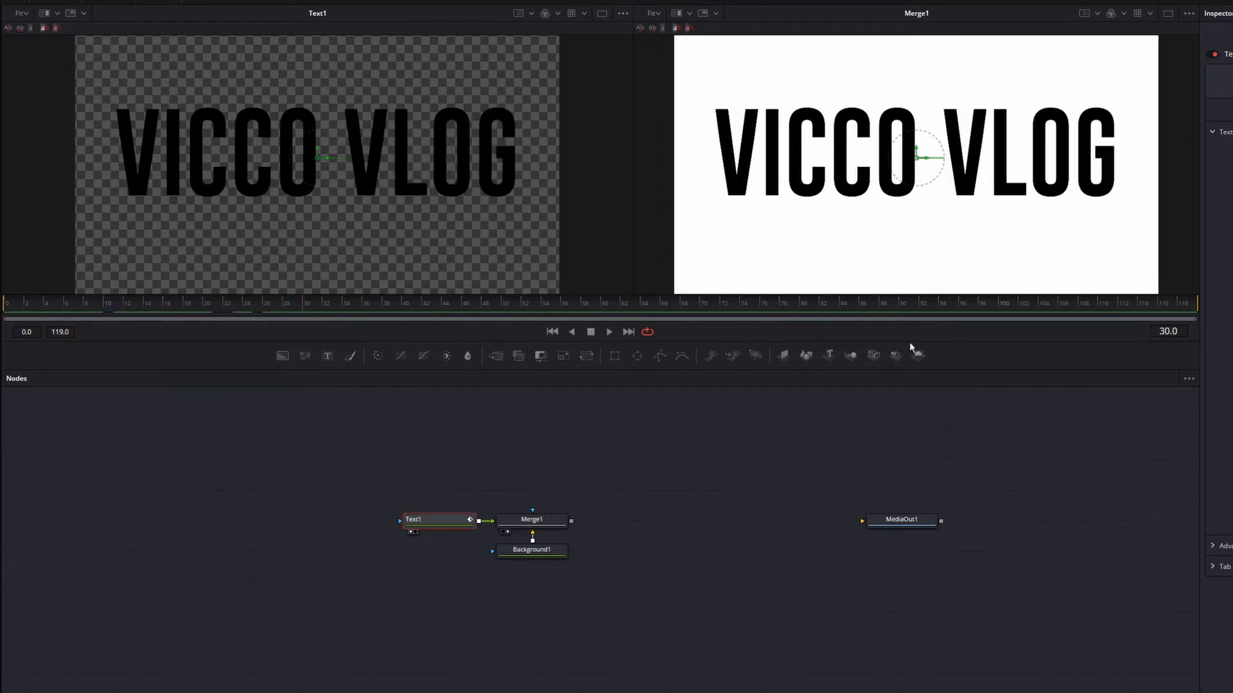
left_click(1005, 314)
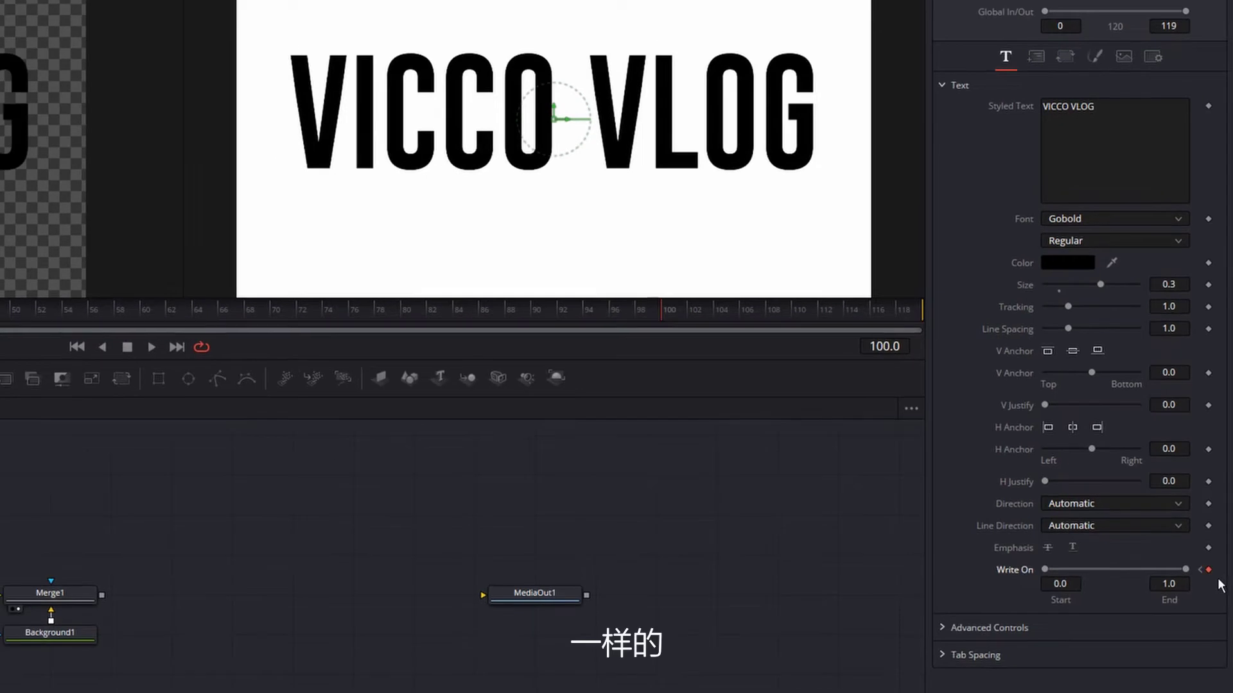
Set Write On Start to 1.0 at frame 119 and scrub to preview the erase
left_click_drag(830, 321, 929, 324)
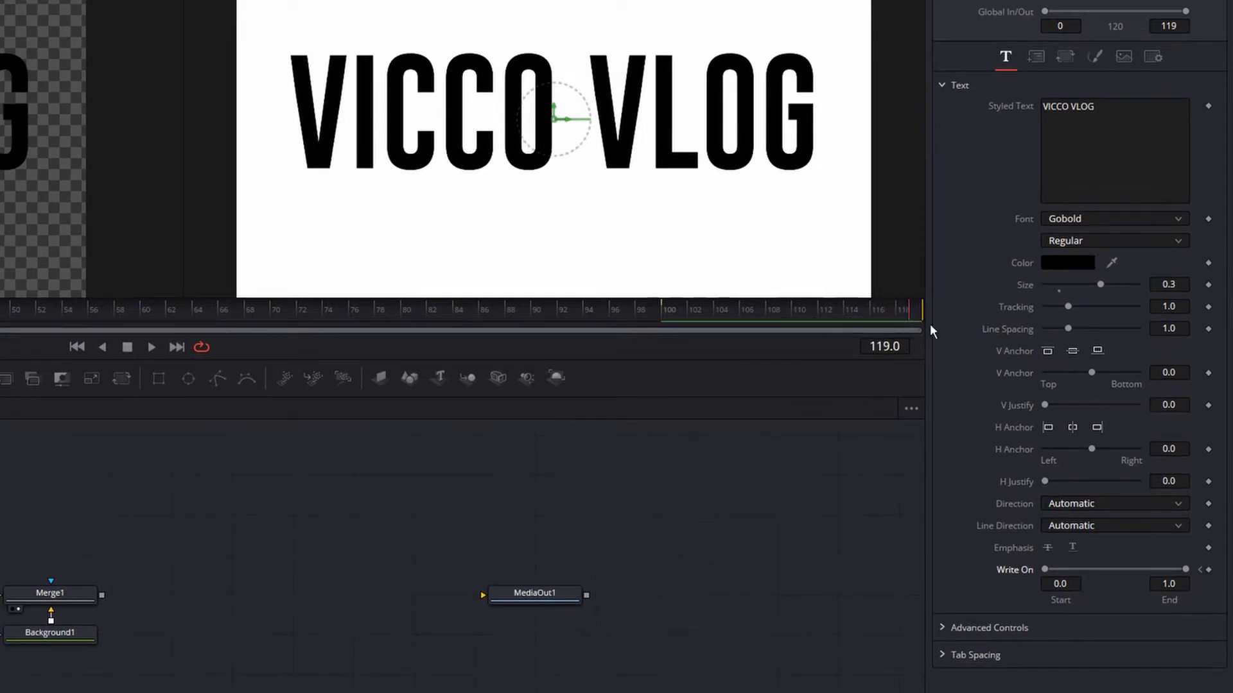
left_click_drag(1050, 576, 1197, 578)
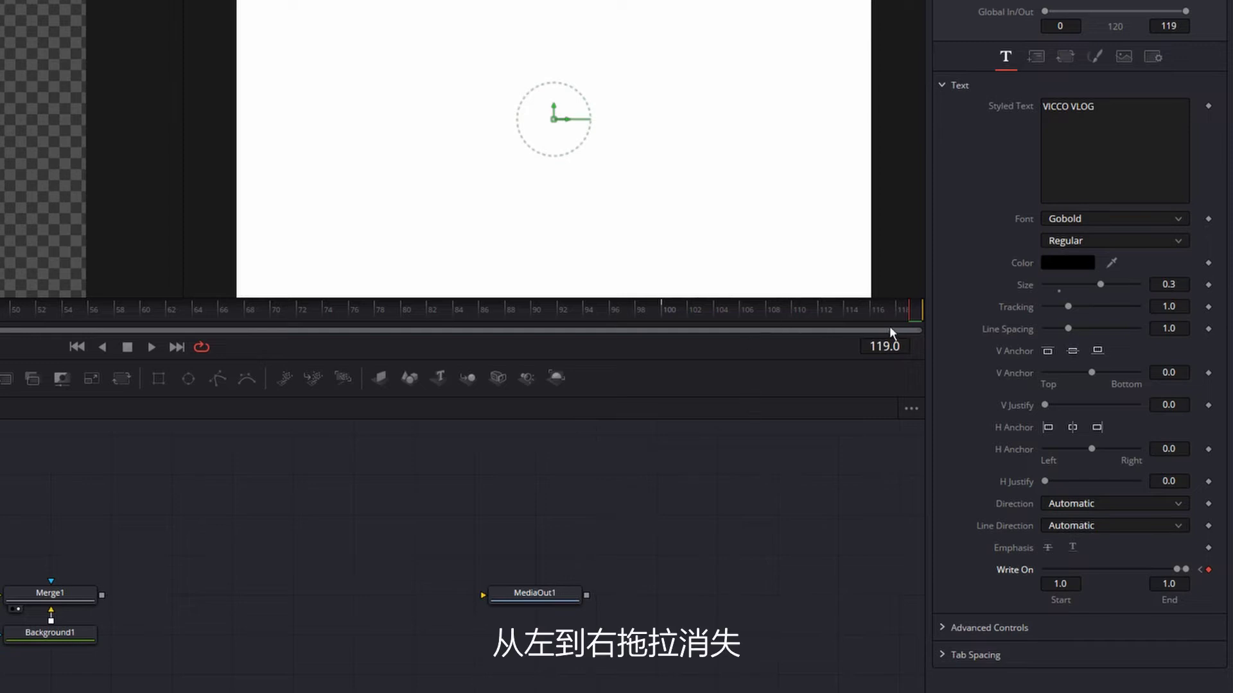
mouse_move(891, 329)
left_mouse_down()
mouse_move(768, 322)
mouse_move(908, 330)
left_mouse_up()
left_click_drag(791, 328, 472, 321)
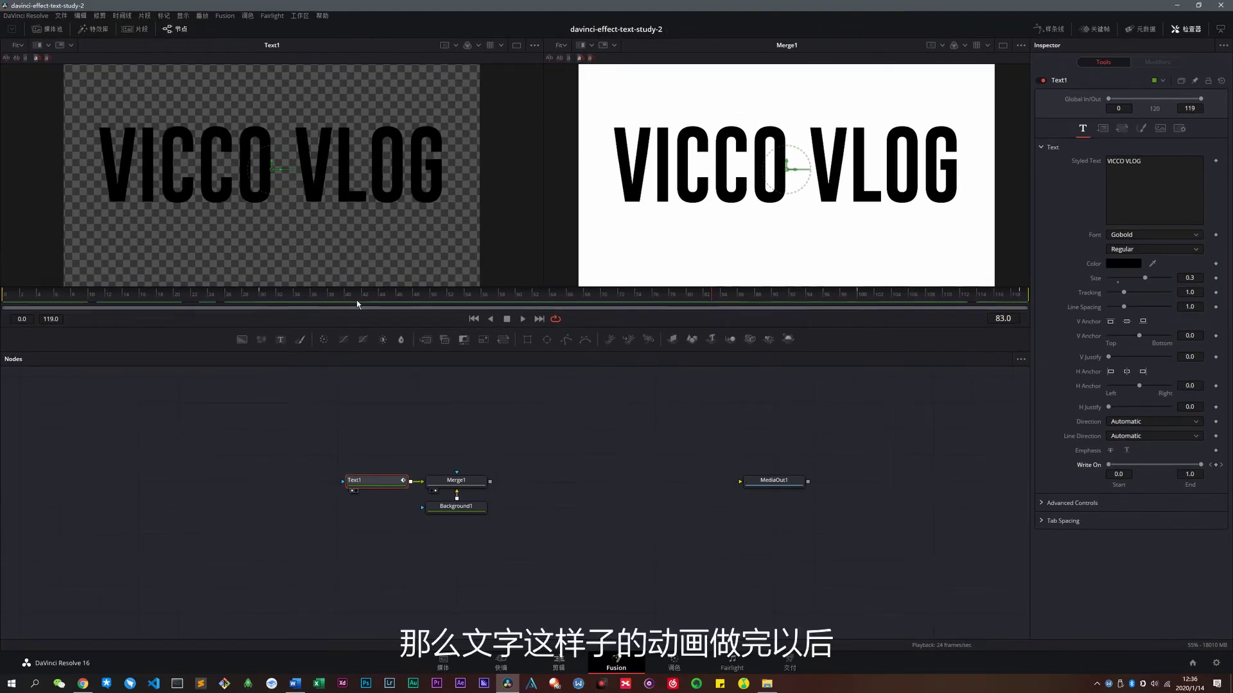
left_click(352, 303)
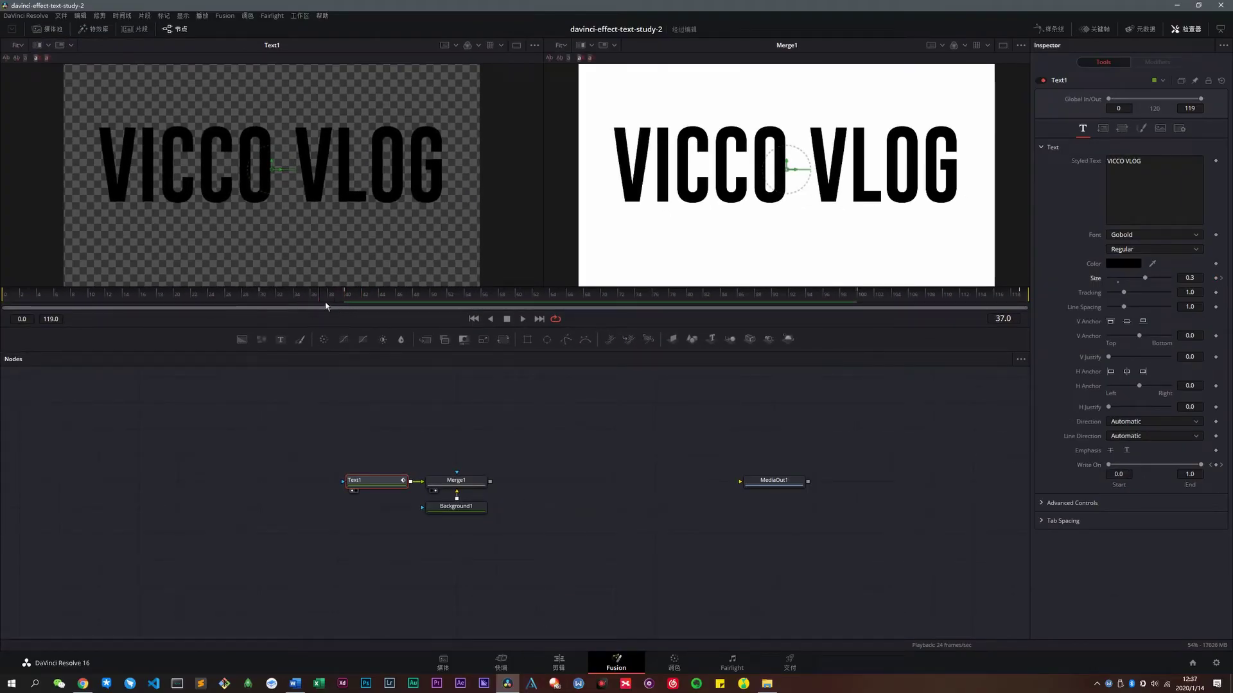
left_click_drag(326, 306, 4, 307)
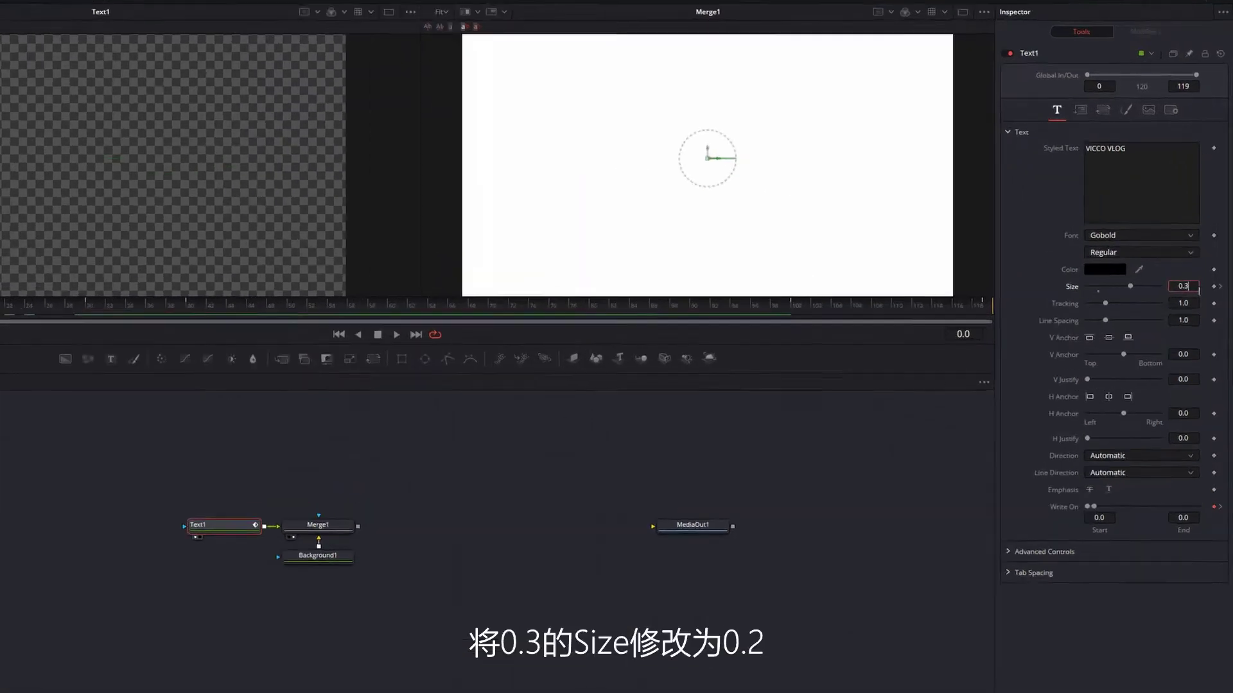
Set the text Size to 0.25 at frame 64
left_click(1194, 278)
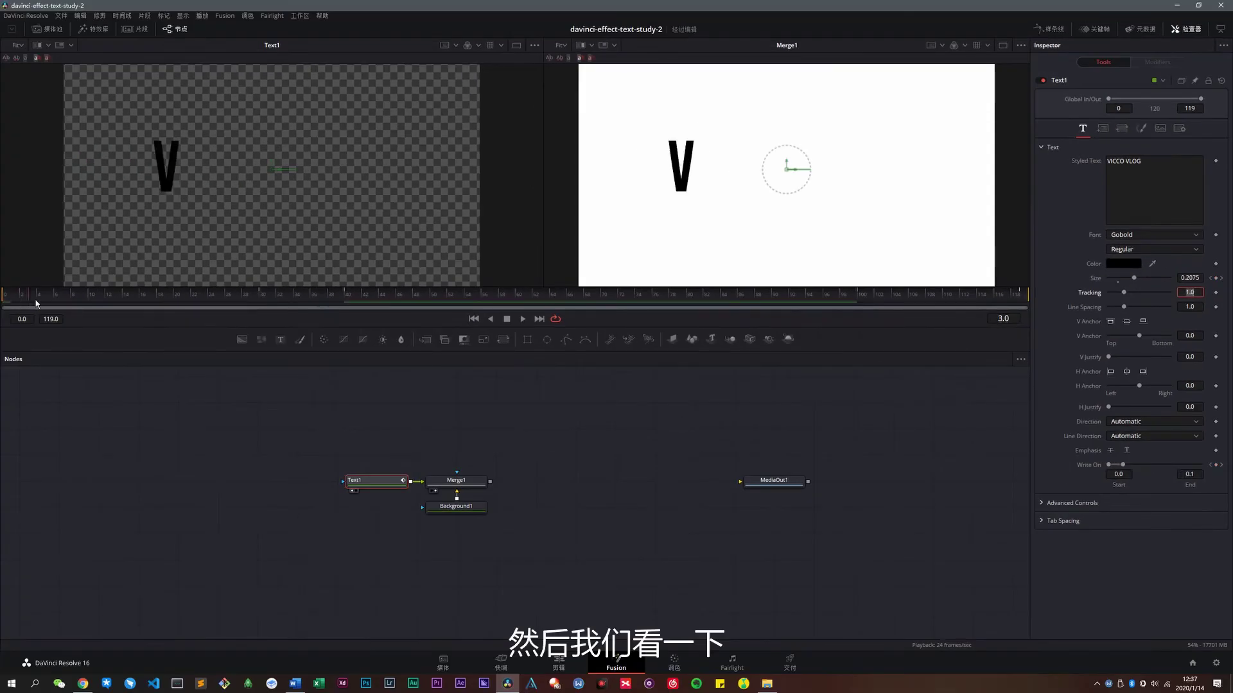
left_click_drag(37, 303, 363, 307)
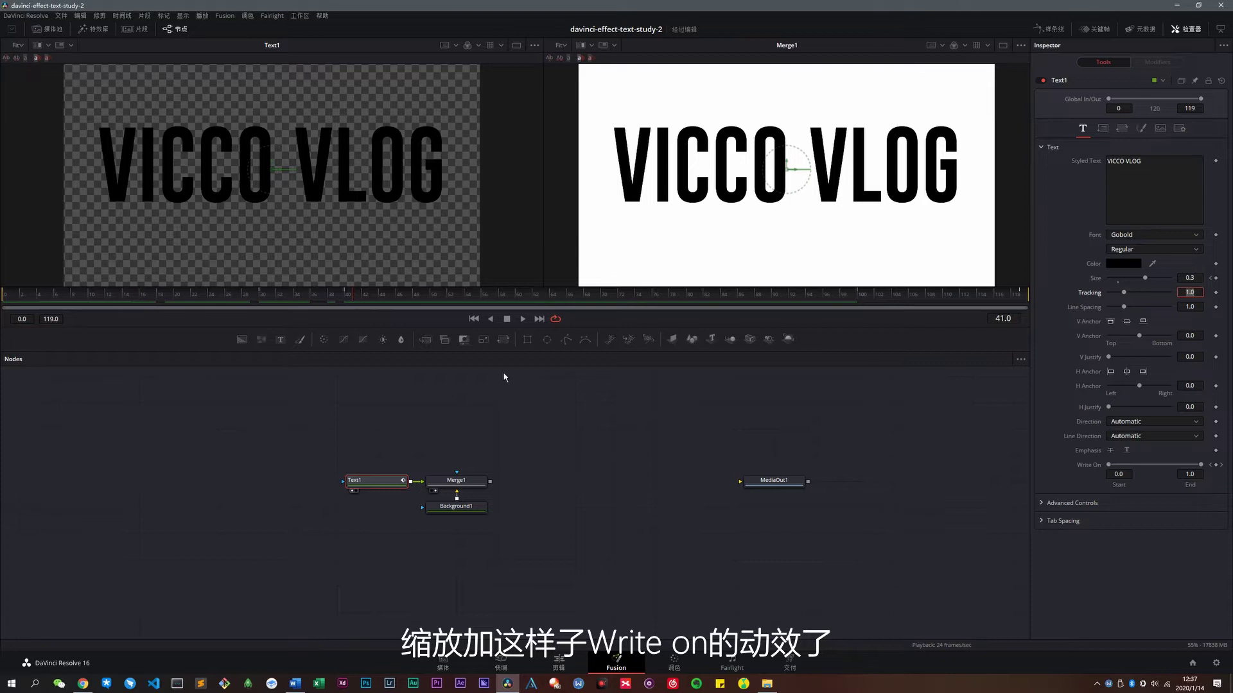
left_click_drag(517, 305, 553, 305)
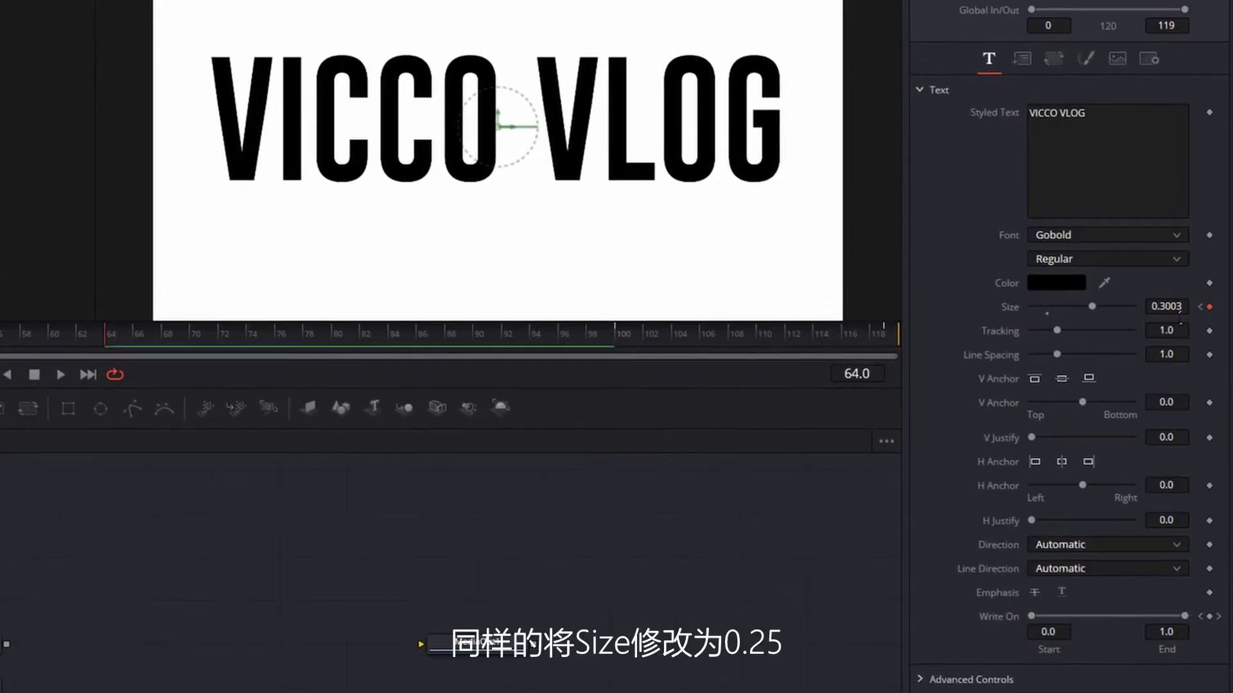
key("Tab")
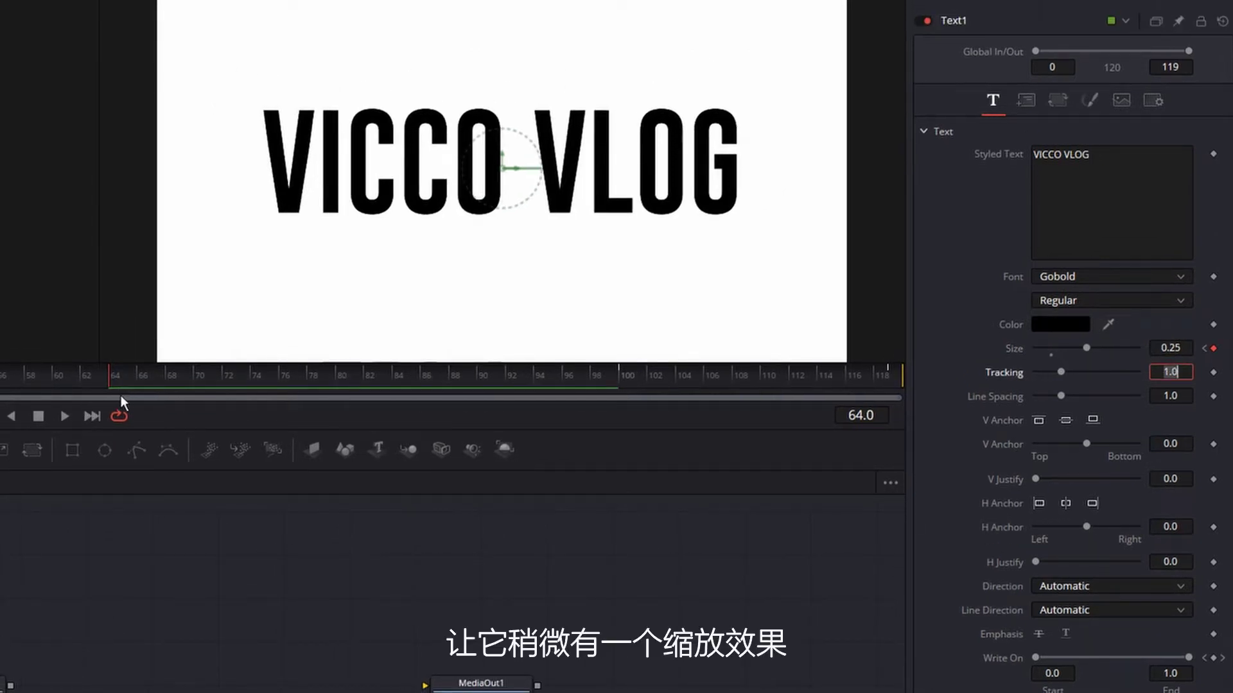
Set the text Size to 0.2 at frame 119 and scrub to check the shrink
left_click_drag(120, 390, 911, 388)
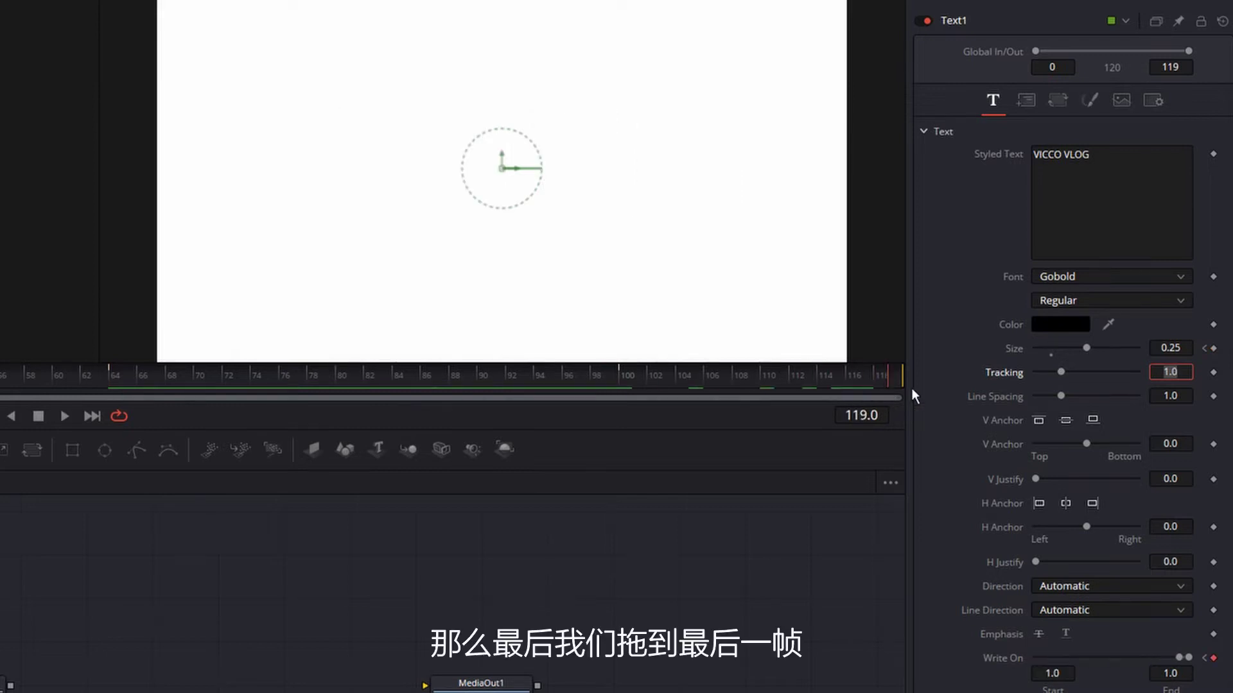
left_click(1184, 349)
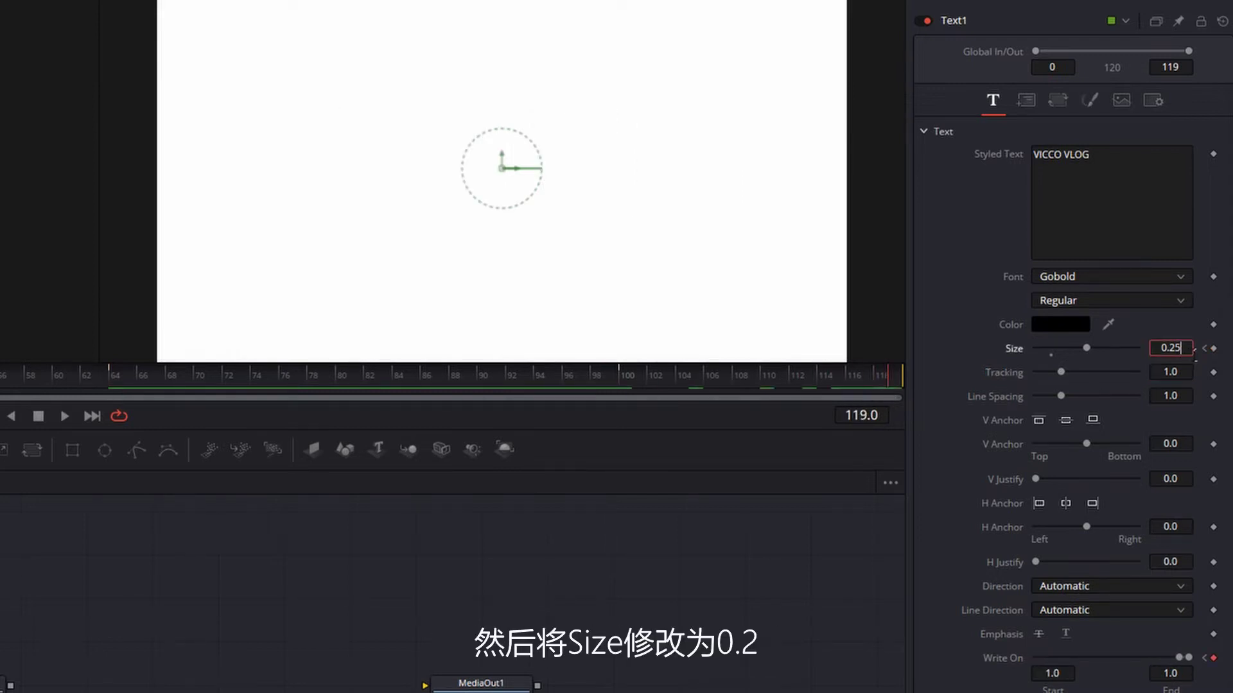
key("BackSpace")
key("Tab")
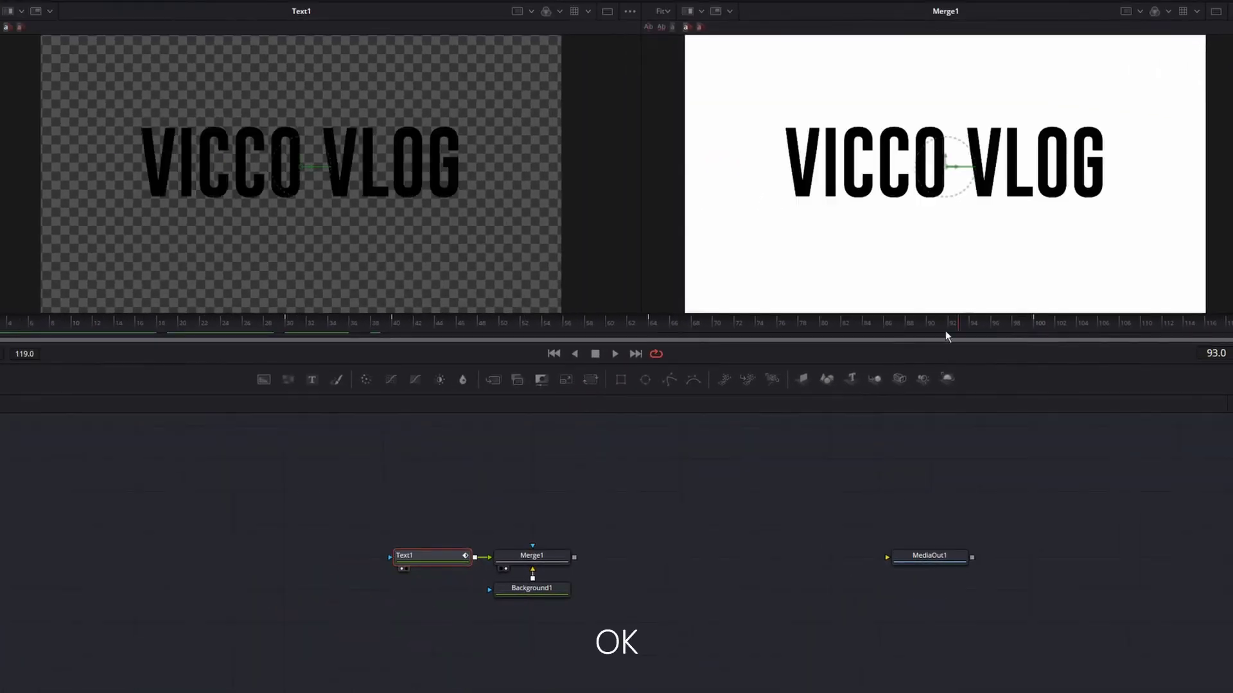
left_click_drag(949, 335, 349, 333)
mouse_move(714, 337)
left_mouse_down()
mouse_move(1177, 337)
mouse_move(1019, 326)
left_mouse_up()
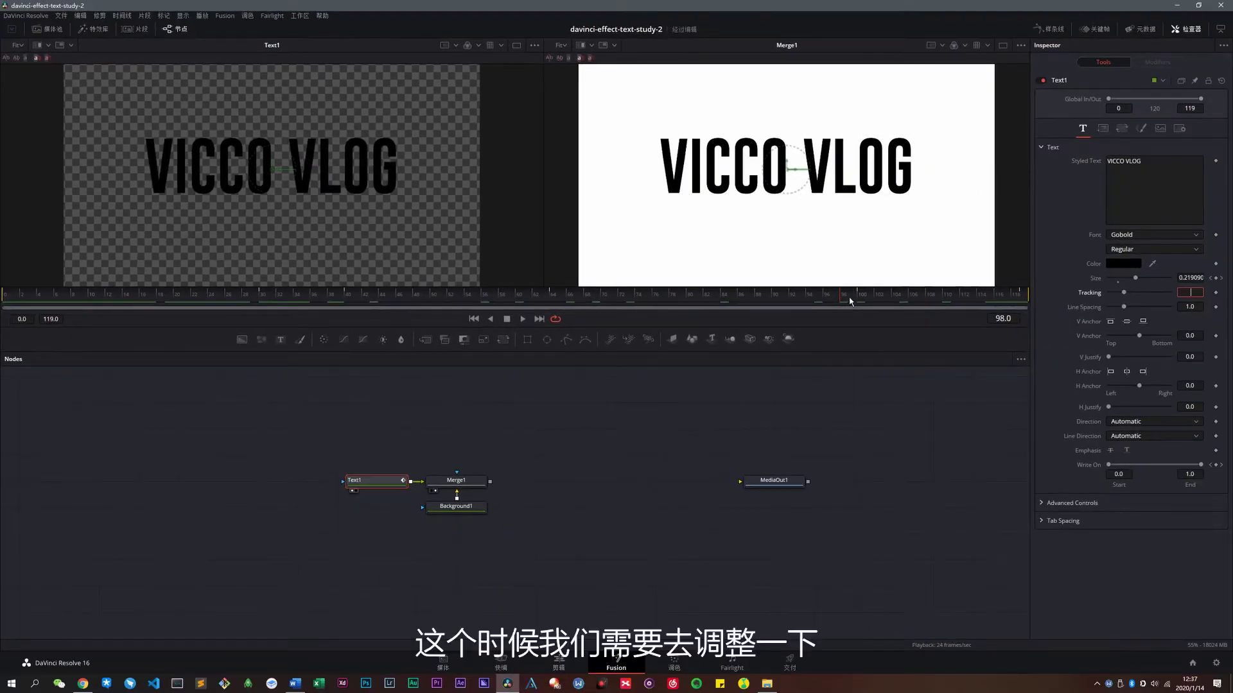
mouse_move(850, 302)
left_mouse_down()
mouse_move(1014, 305)
mouse_move(636, 298)
left_mouse_up()
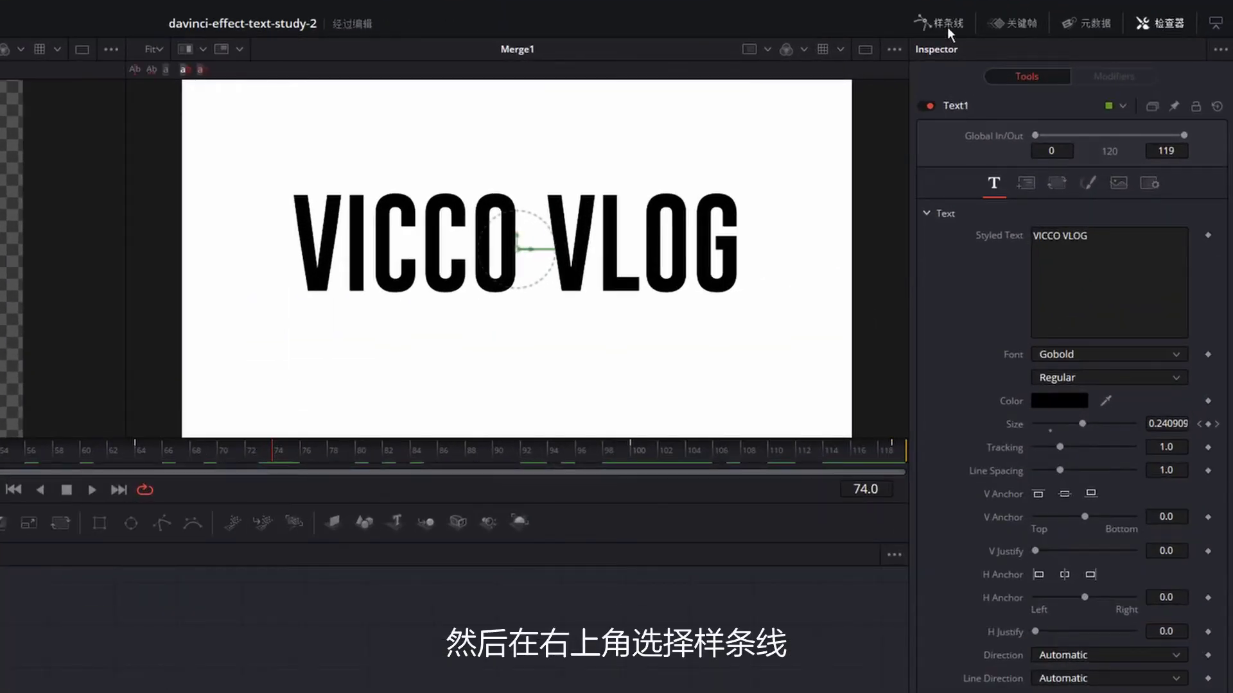
In the Spline editor, display the Start curve and delete its redundant flat keyframes
left_click(947, 27)
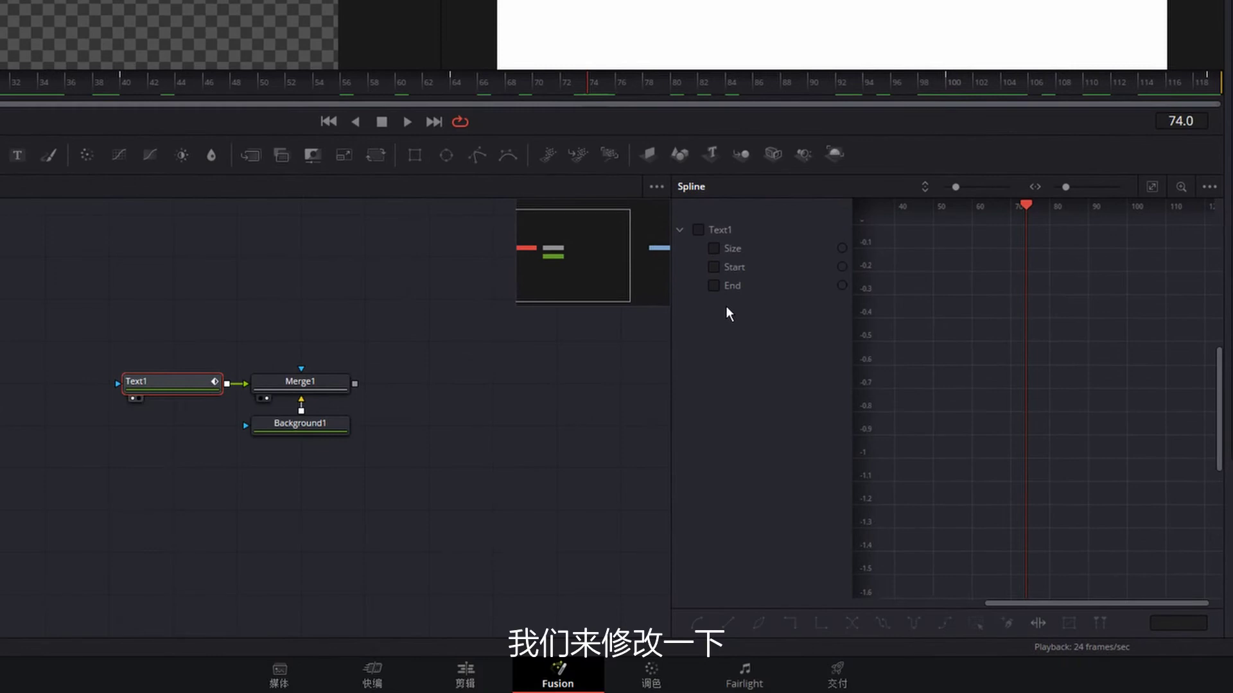
left_click(724, 280)
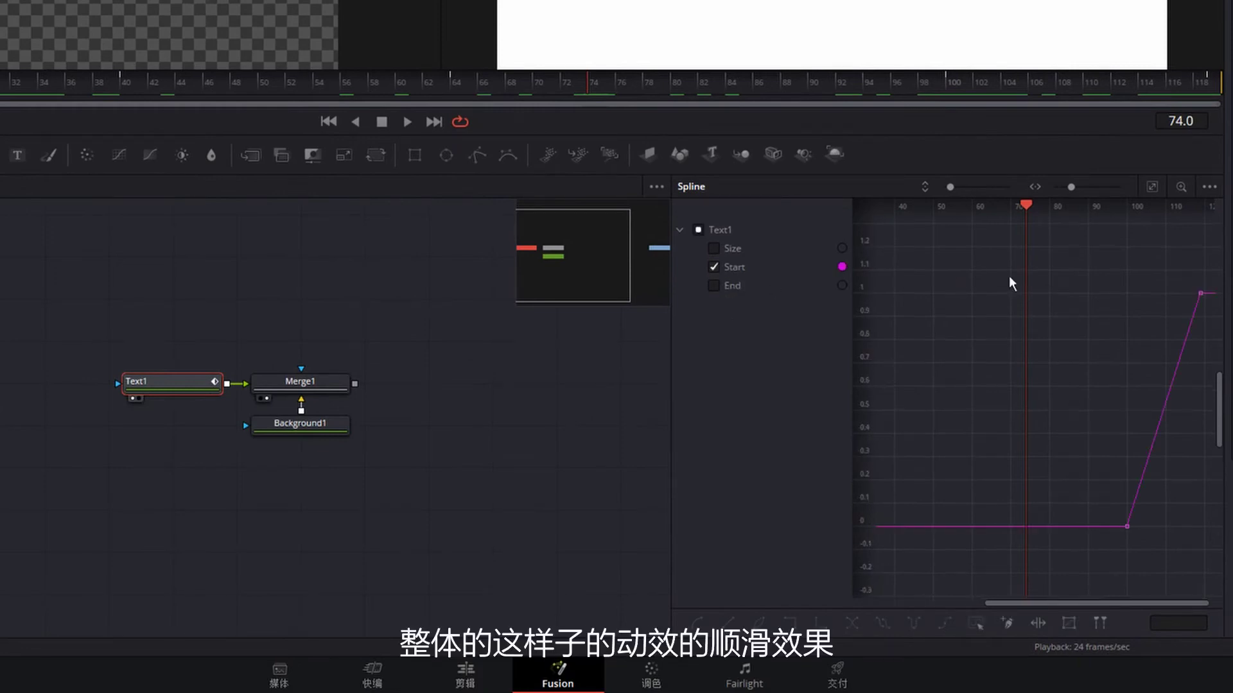
left_click_drag(679, 374, 200, 383)
left_click_drag(629, 486, 406, 552)
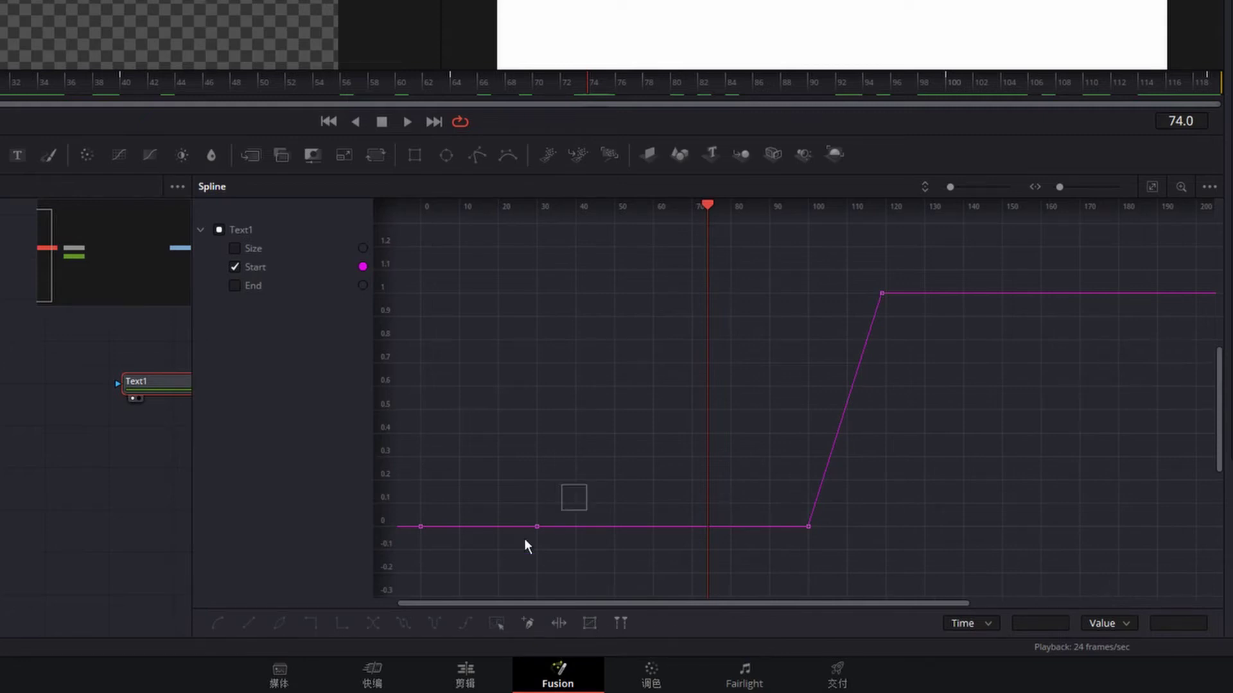
key("Delete")
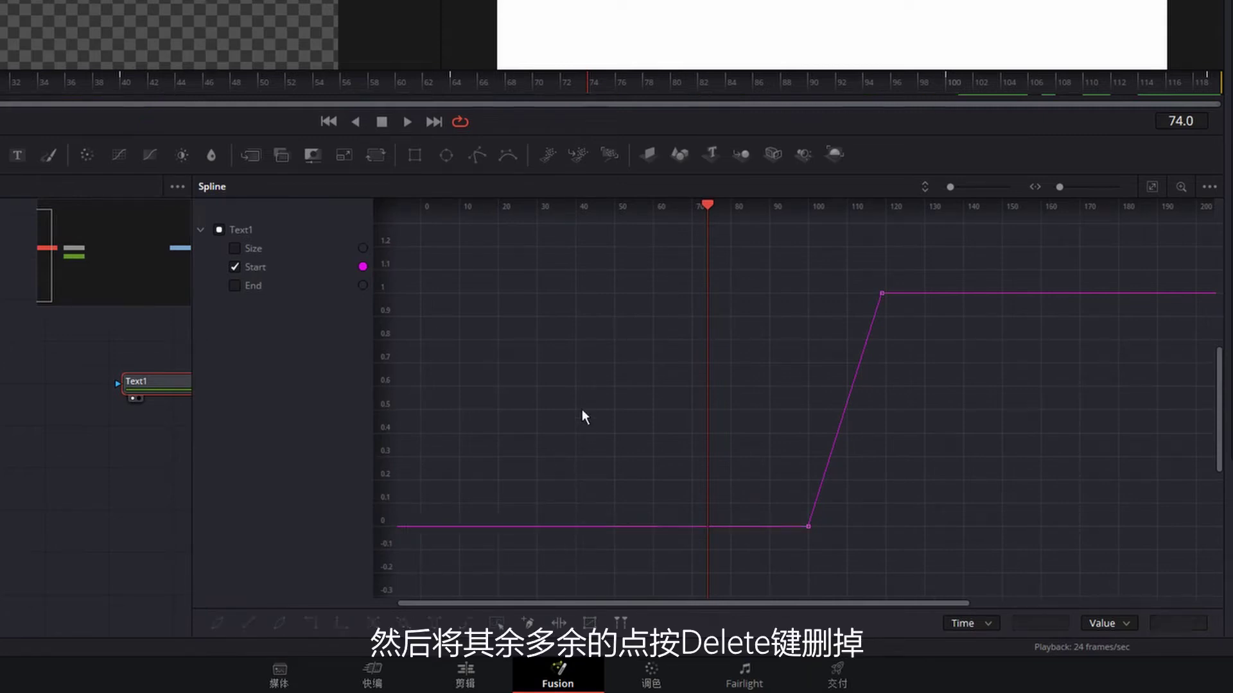
Smooth the remaining Start keyframes and lengthen the ease-out at the top
left_click(1152, 187)
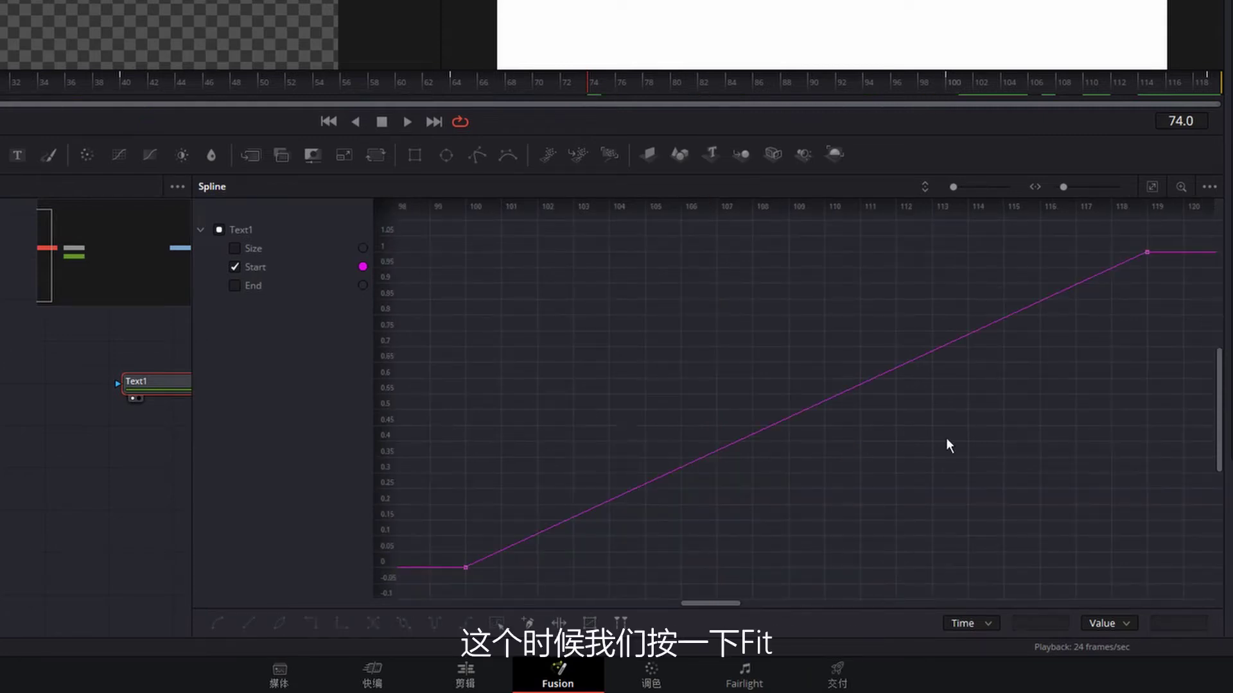
left_click_drag(1177, 246, 450, 587)
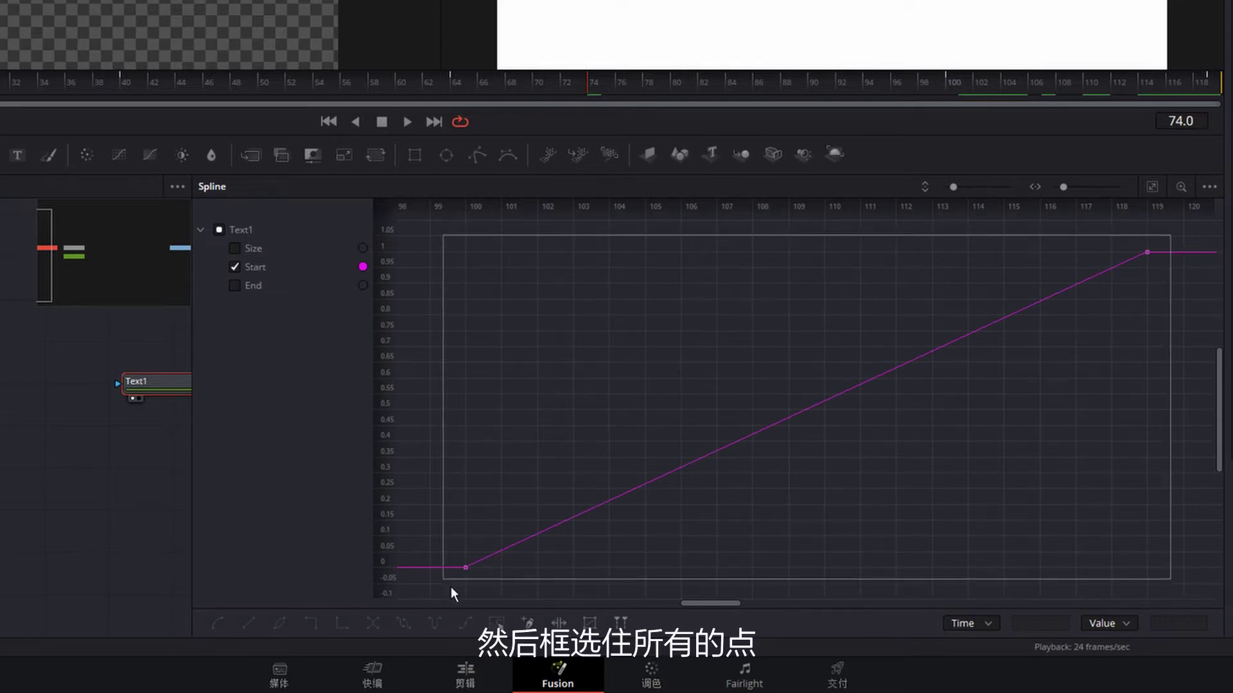
key("s")
left_click_drag(921, 253, 471, 255)
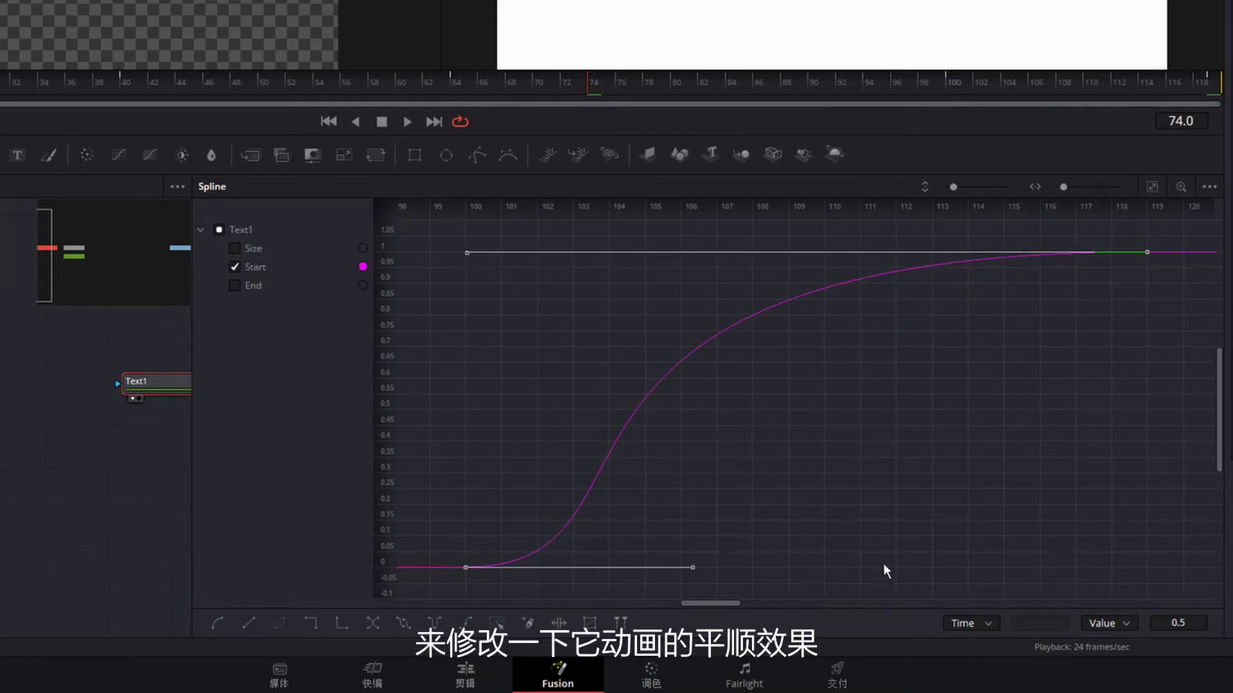
left_click(240, 292)
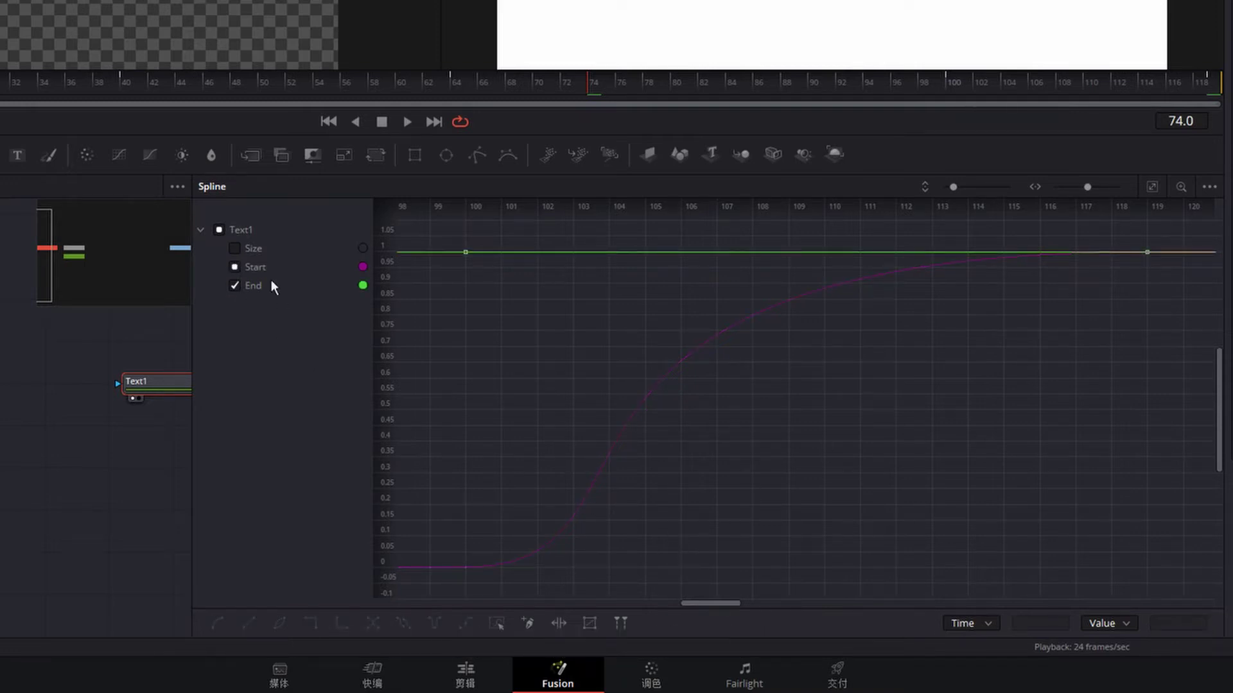
left_click(1152, 186)
Smooth the End keyframes and lengthen the ease-out at the top of the curve
left_click_drag(965, 230, 1201, 323)
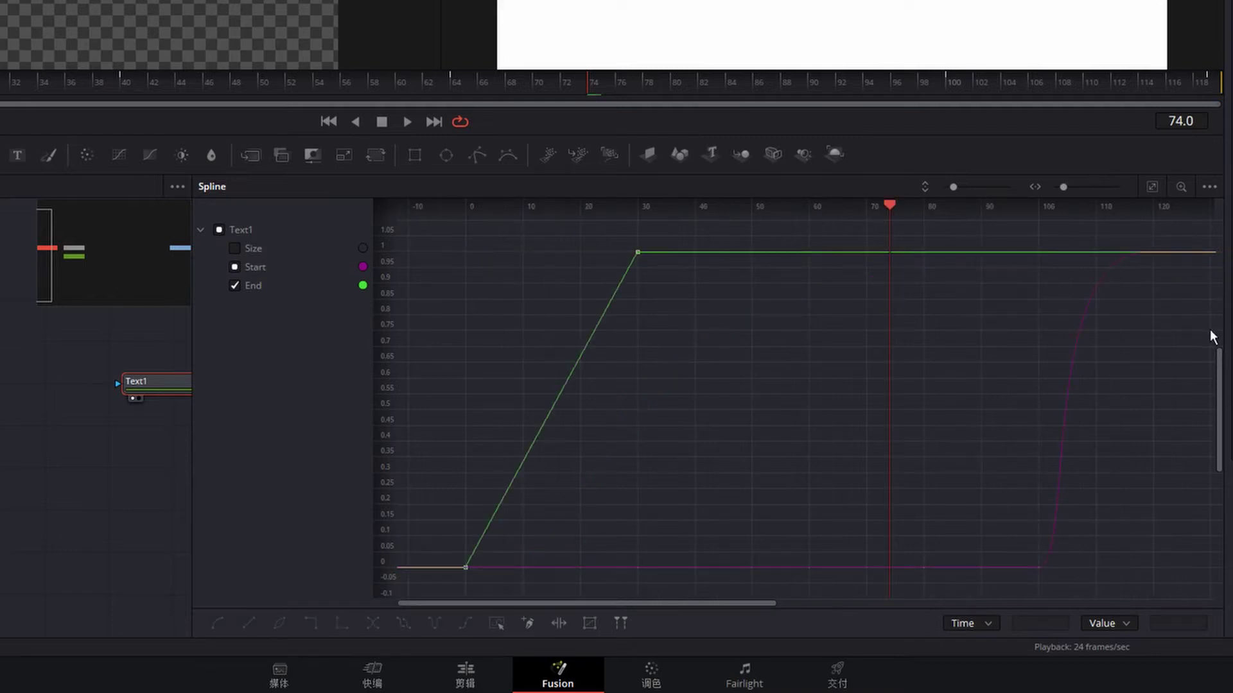
key("ctrl+f")
key("shift+s")
left_click_drag(922, 252, 468, 255)
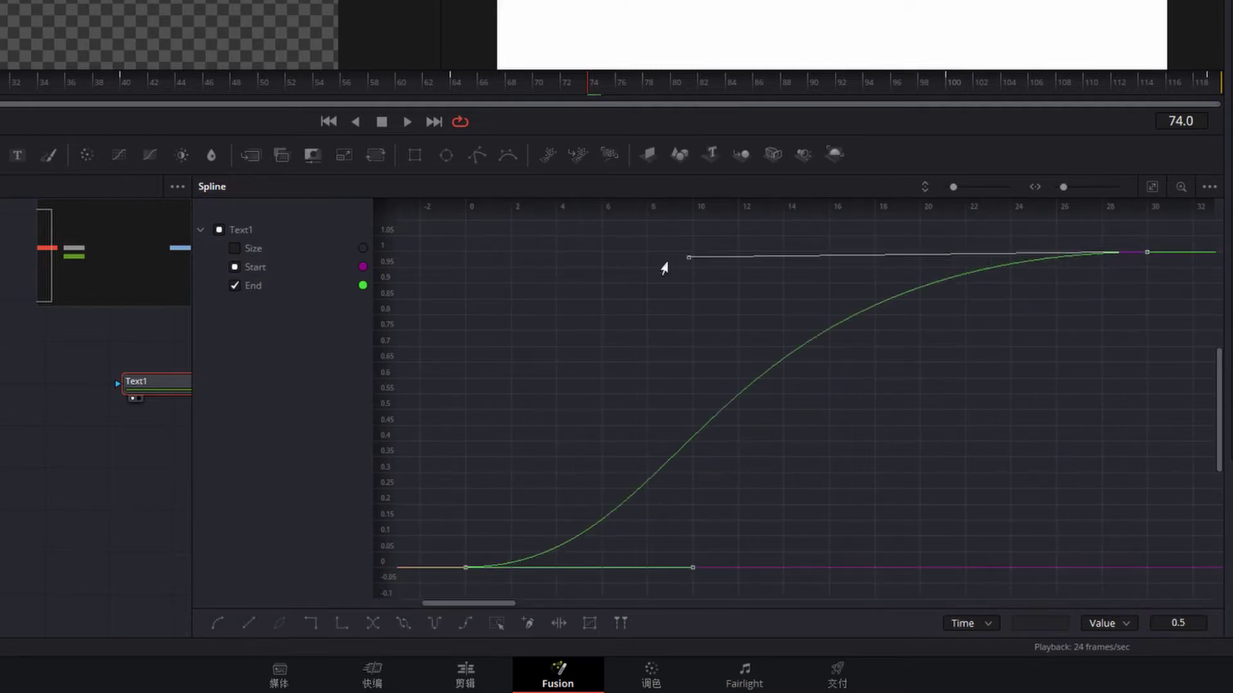
Show only the Size curve, fit it, and smooth all Size keyframes
left_click(248, 250)
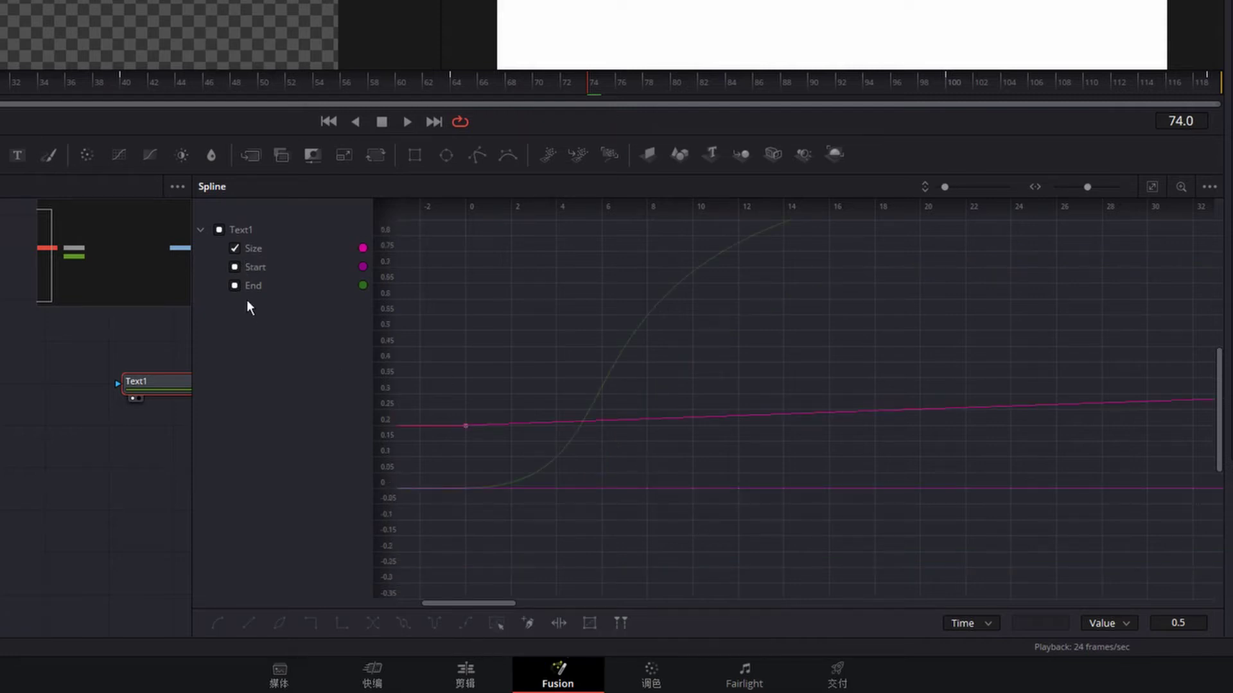
left_click(235, 268)
left_click(239, 287)
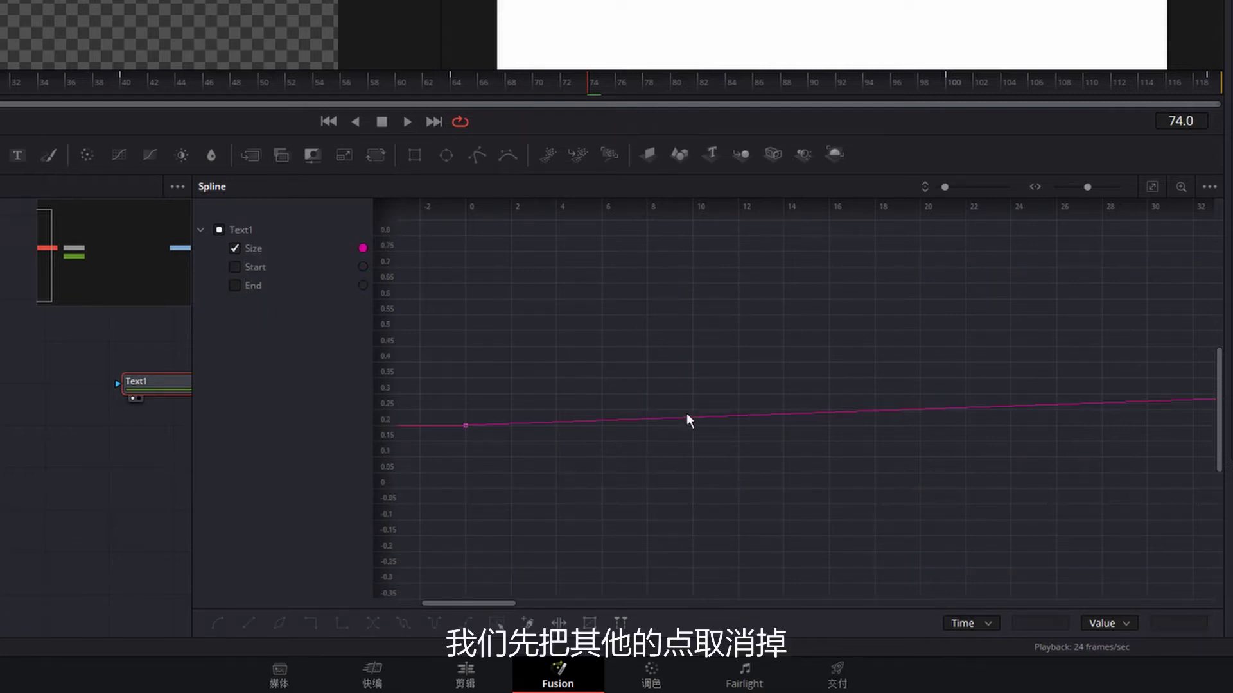
left_click(1152, 187)
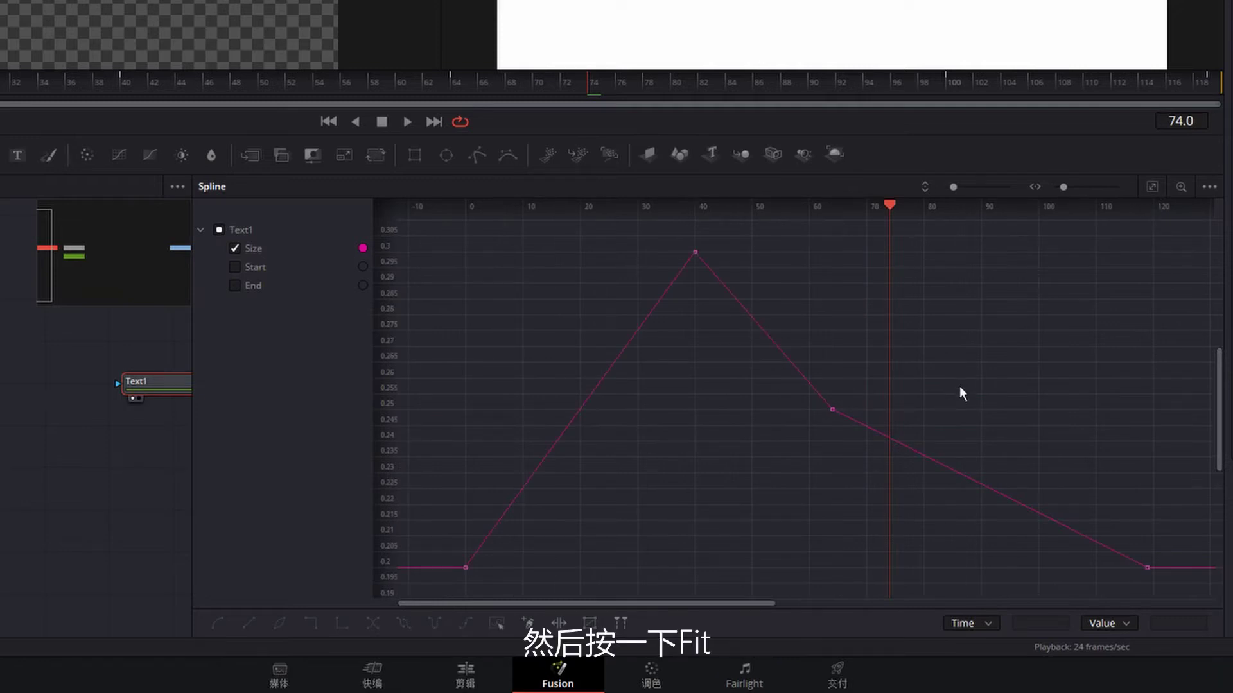
left_click_drag(497, 283, 1187, 605)
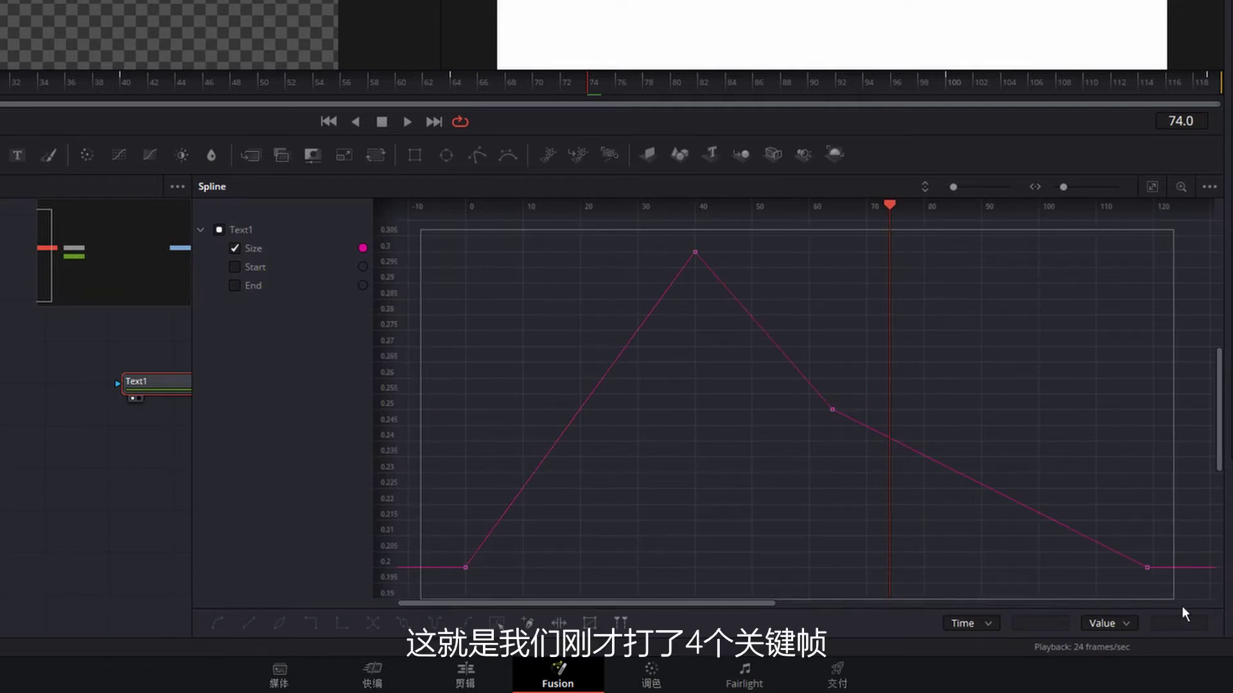
key("s")
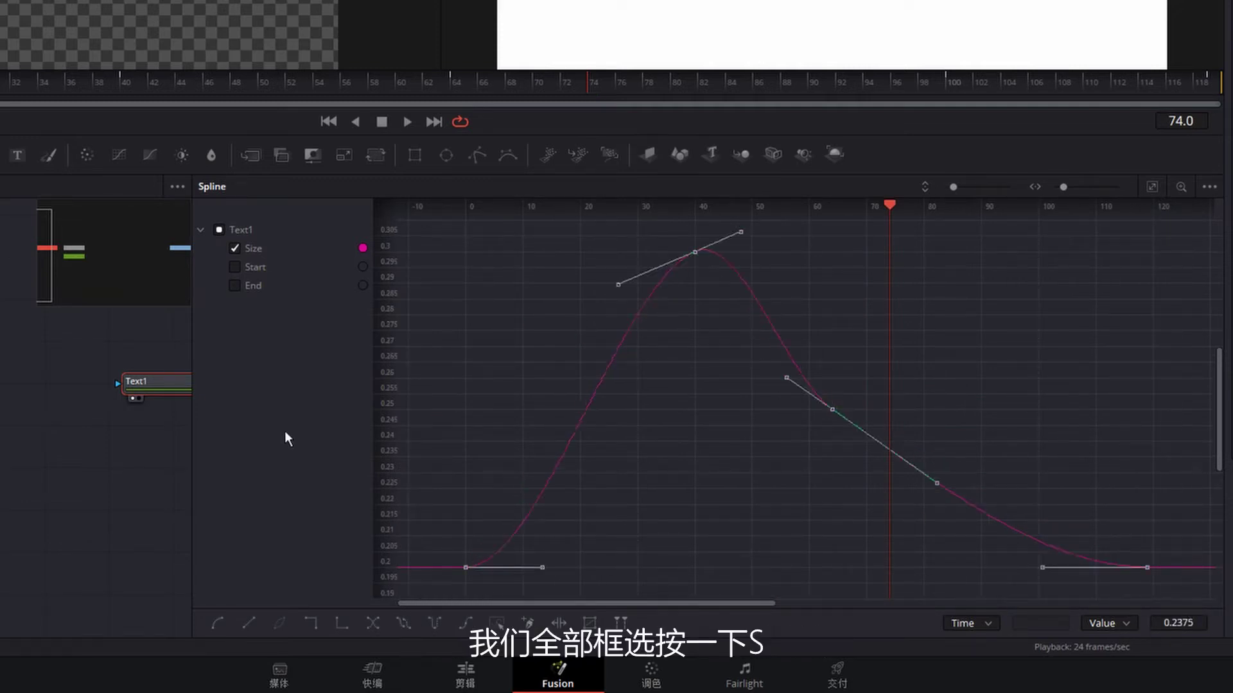
Flatten the Size easing handles and raise the middle keyframe to about 0.277
left_click_drag(191, 394, 48, 394)
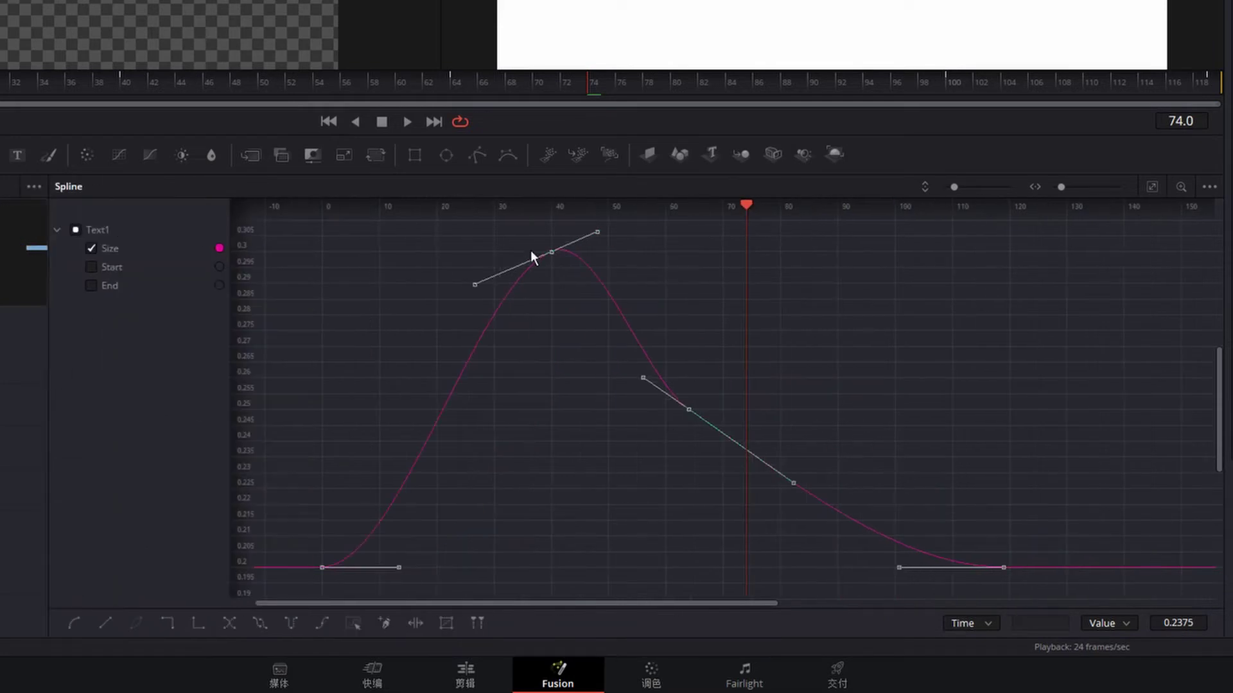
left_click_drag(477, 289, 324, 256)
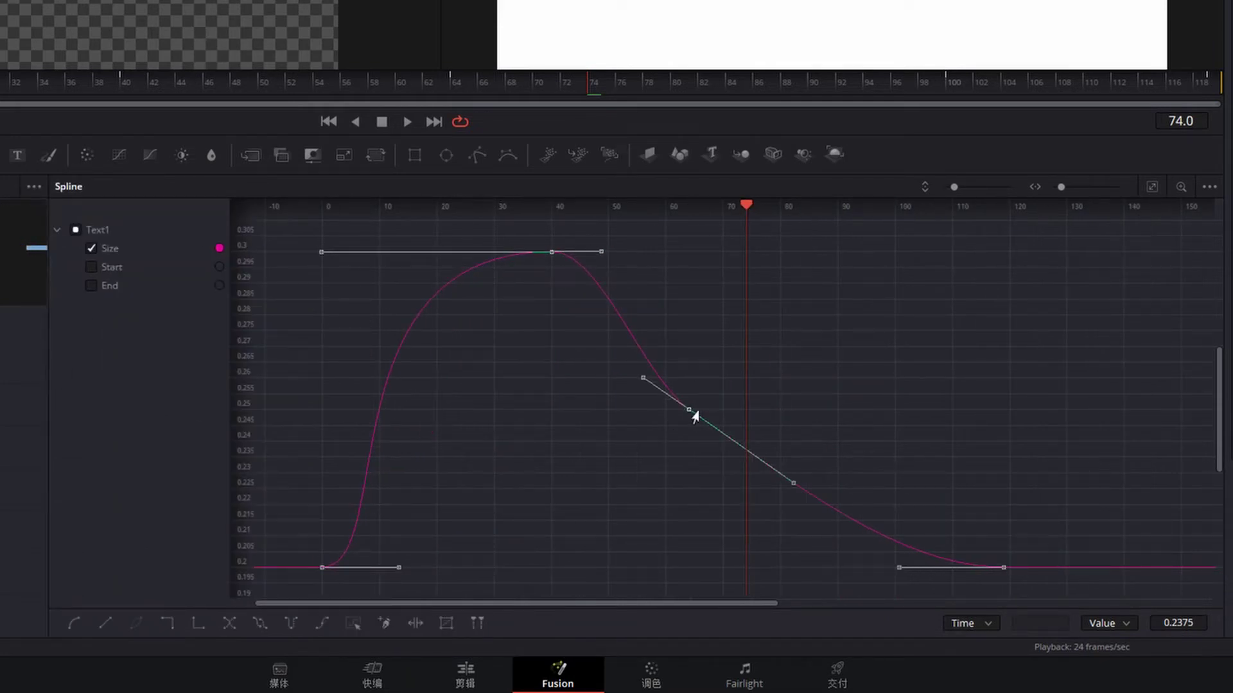
left_click_drag(795, 484, 1011, 411)
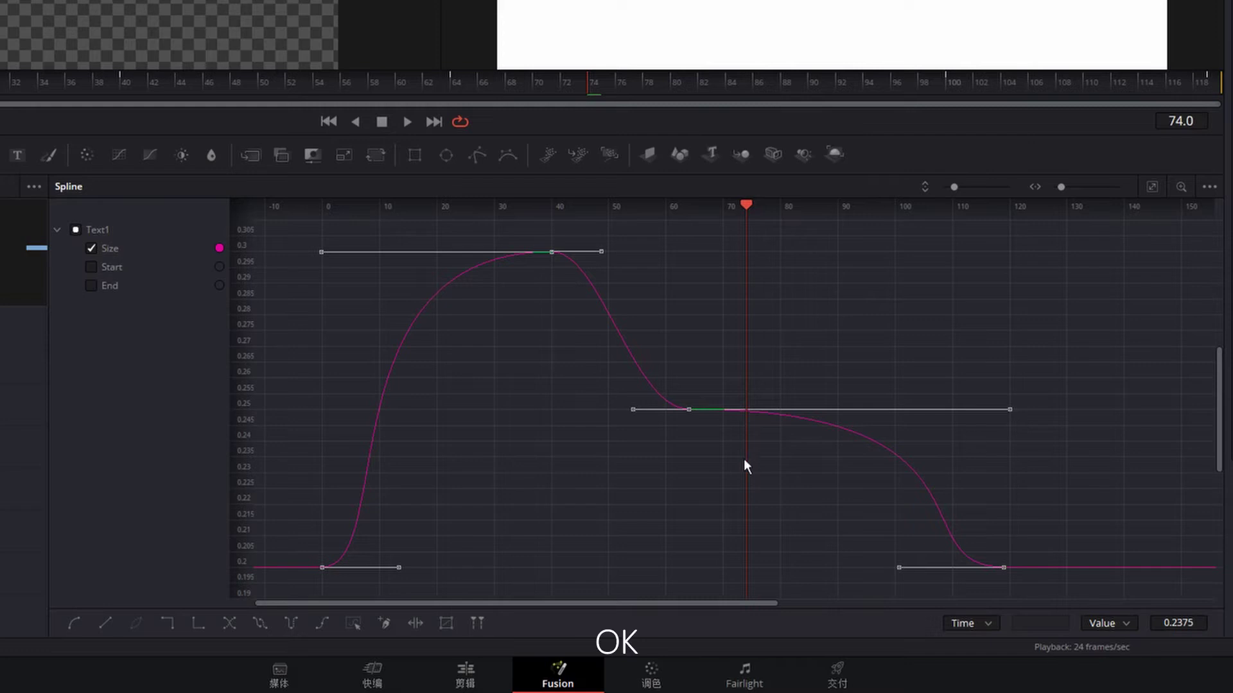
left_click_drag(694, 417, 699, 417)
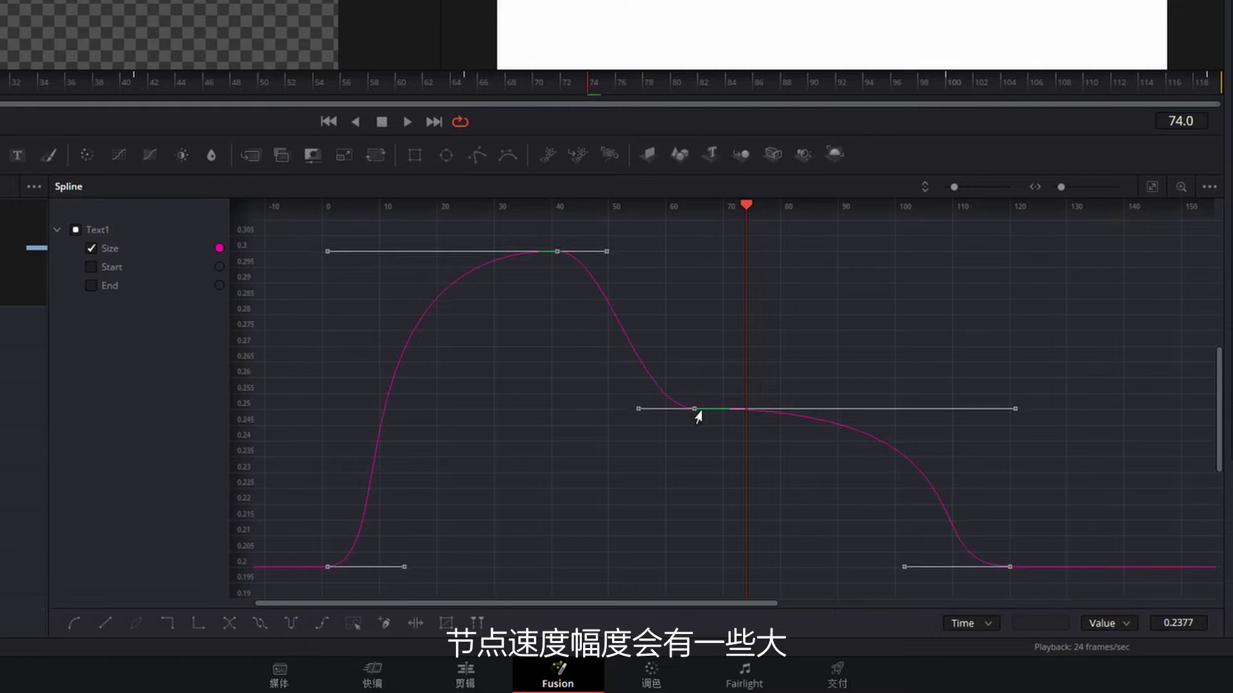
key("ctrl+z")
left_click(701, 468)
left_click(690, 411)
left_click_drag(691, 413, 702, 325)
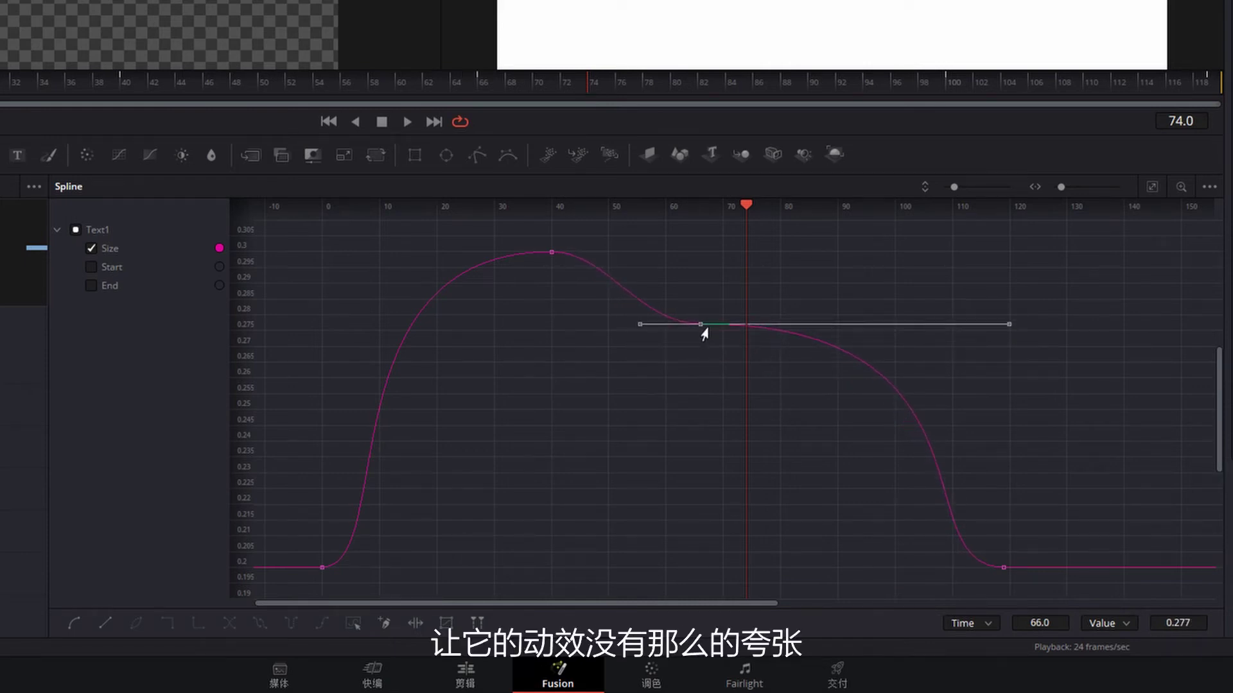
left_click(696, 487)
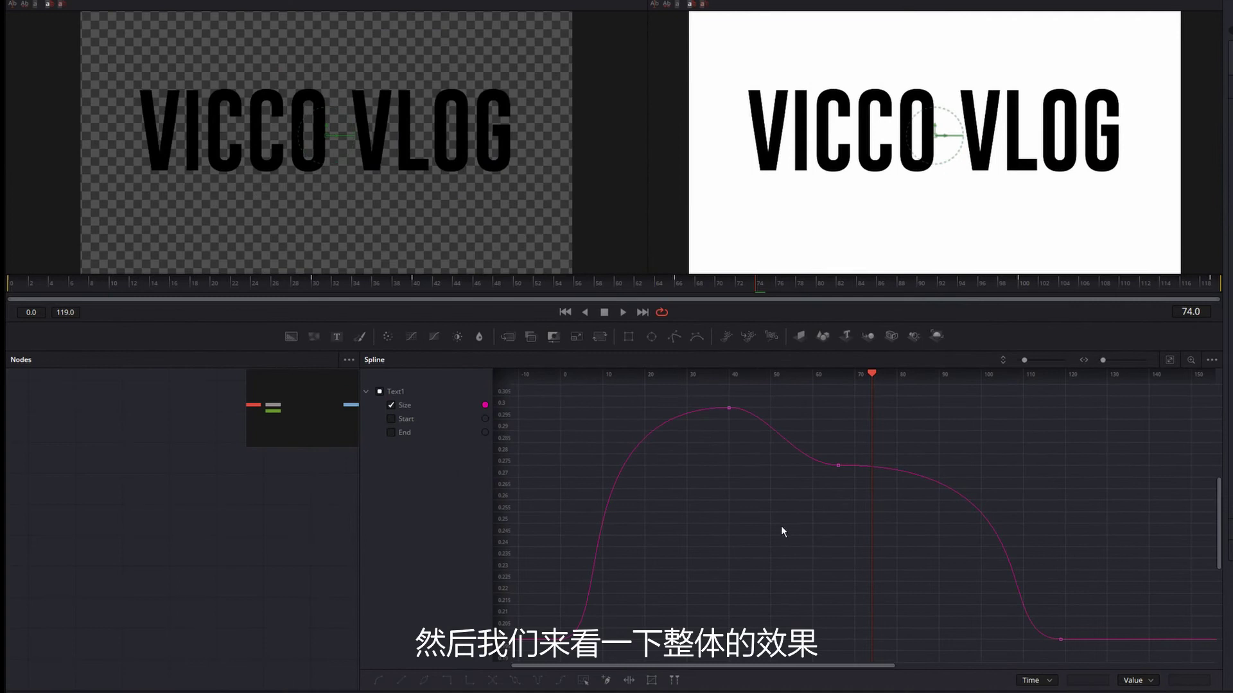
Rewind to frame 0, play the VICCO VLOG animation through, then stop it
left_click_drag(68, 286, 23, 289)
key("space")
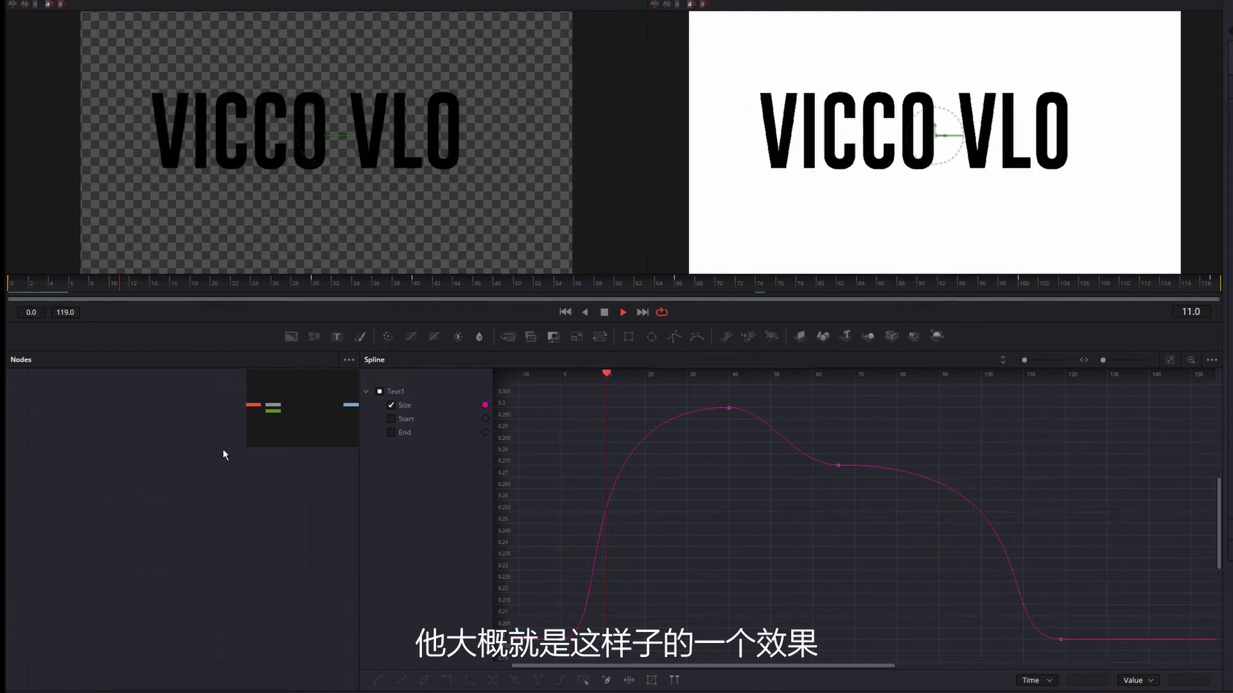
key("space")
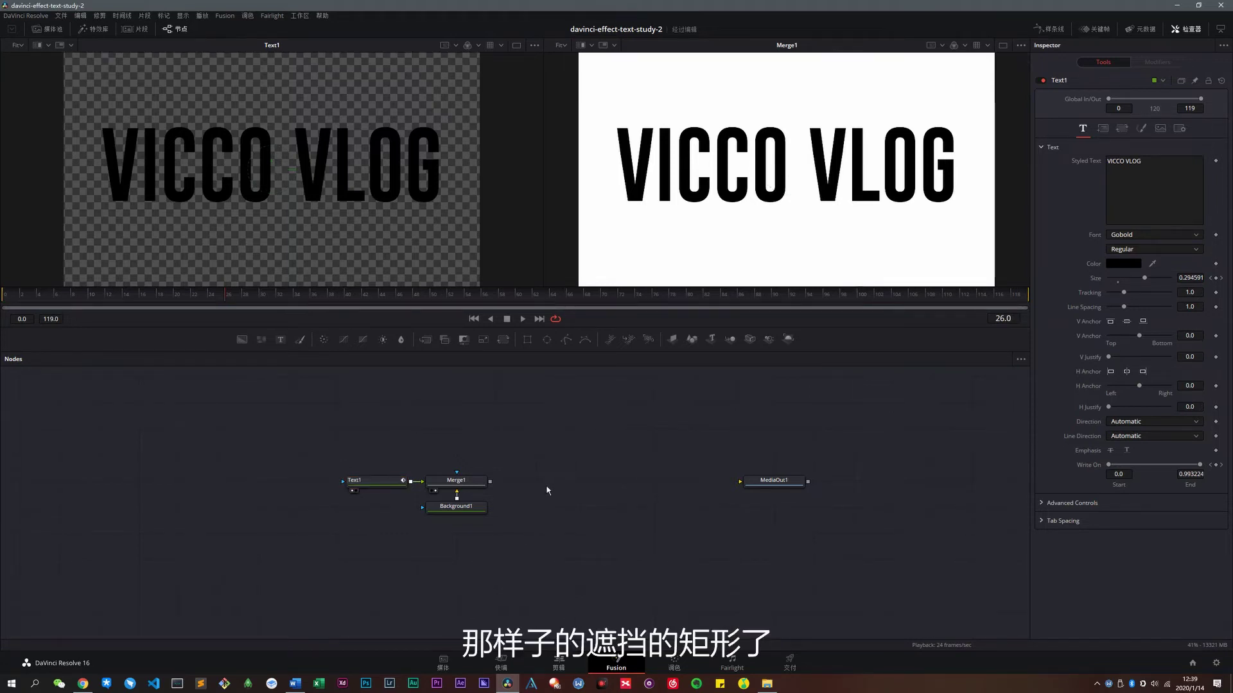
Add a 反转颜色 node by searching 颜色 in Select Tool and place it further right
key("shift+space")
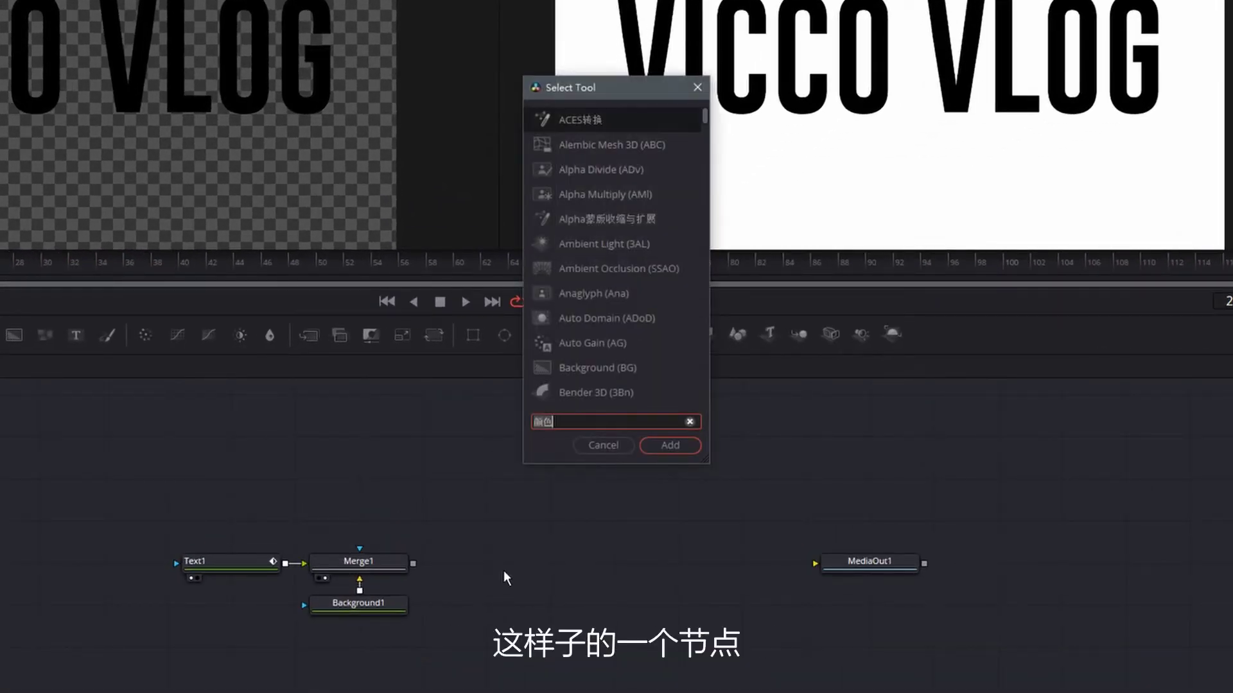
key("BackSpace")
type("INVERT")
key("BackSpace")
key("BackSpace")
key("BackSpace")
key("BackSpace")
key("BackSpace")
key("BackSpace")
type("ya")
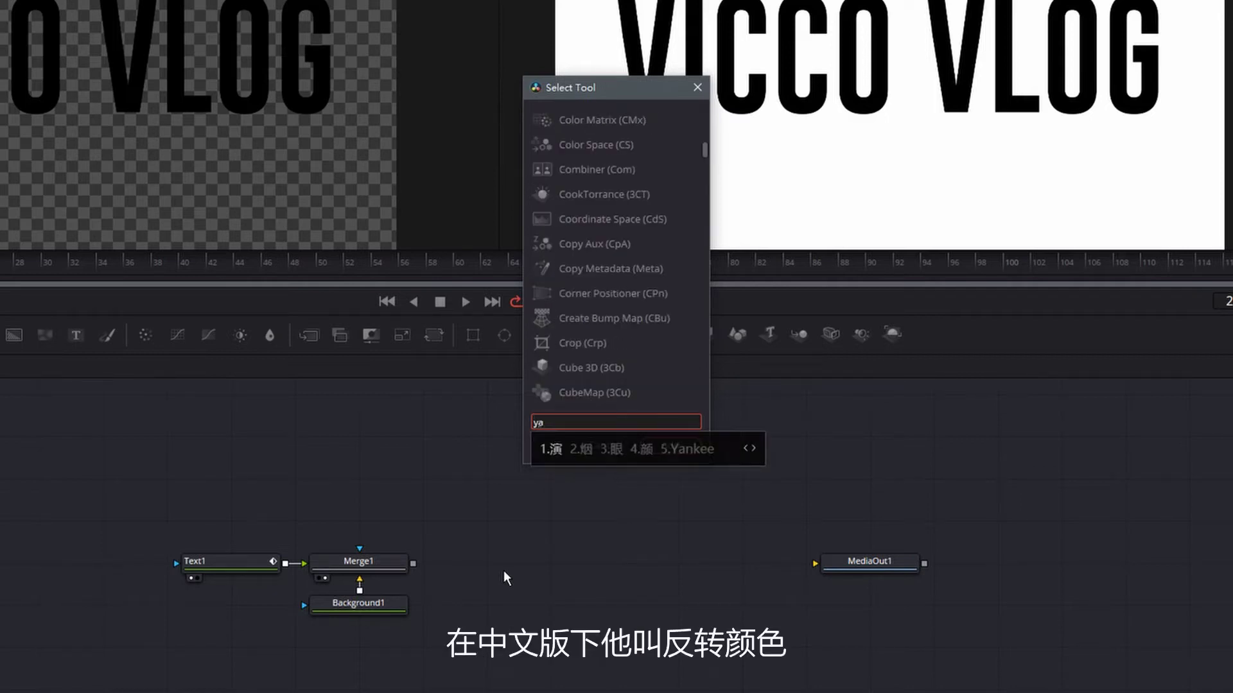
type("颜色")
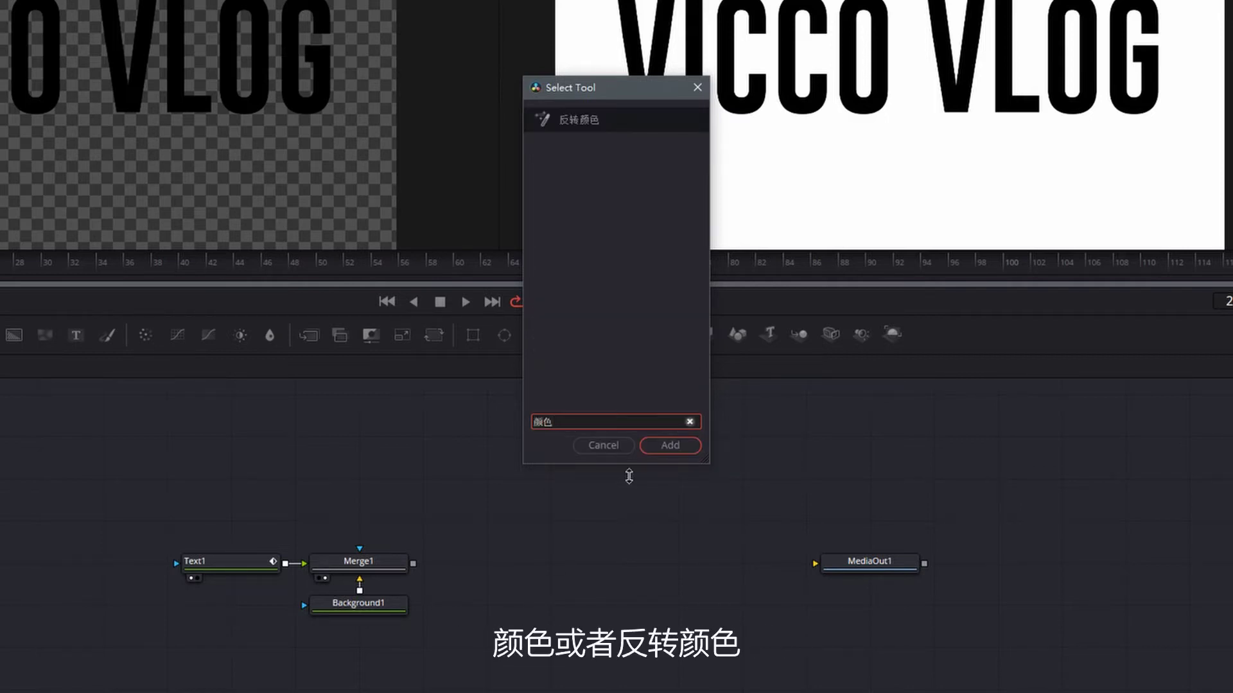
left_click(661, 451)
left_click_drag(574, 396, 637, 396)
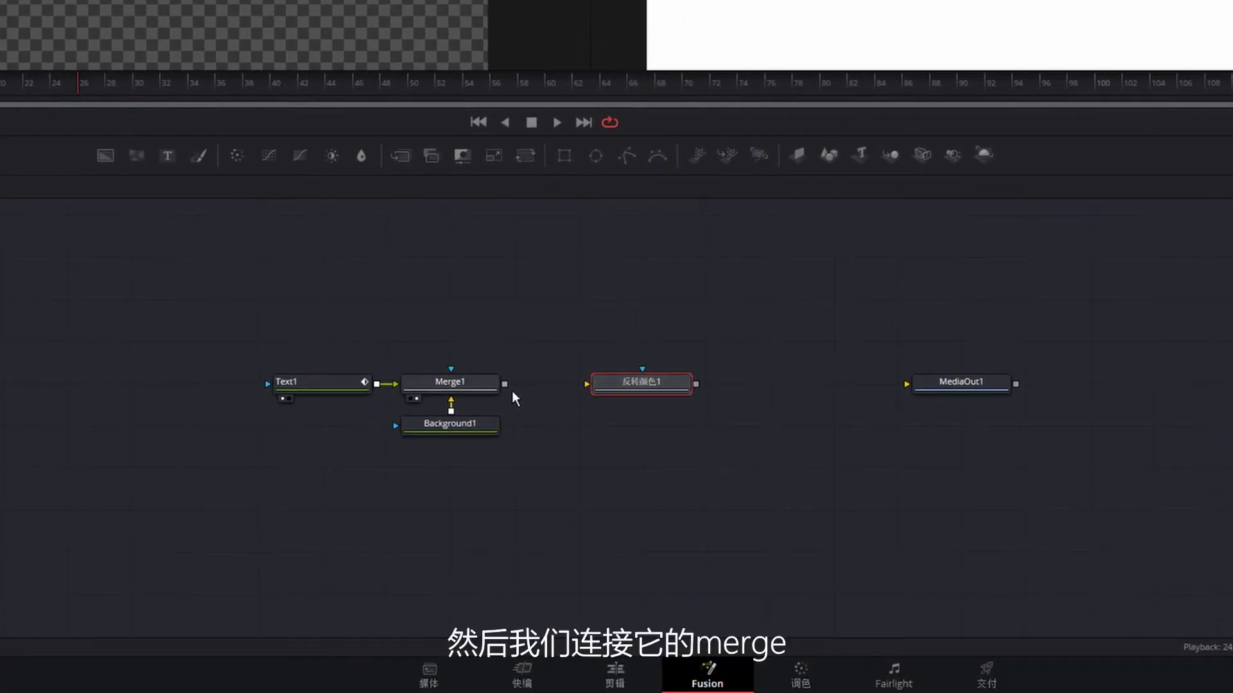
Connect Merge1's output to 反转颜色1 and view the inverted result in the right viewer
left_click_drag(512, 392, 592, 391)
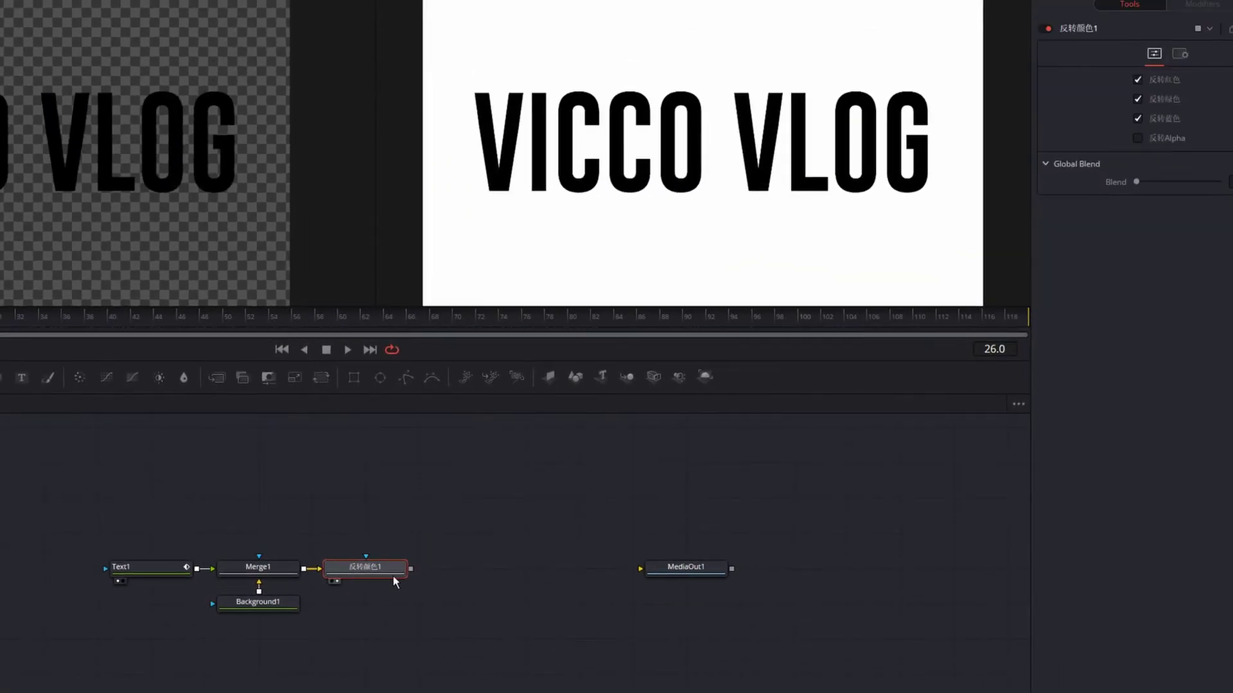
key("2")
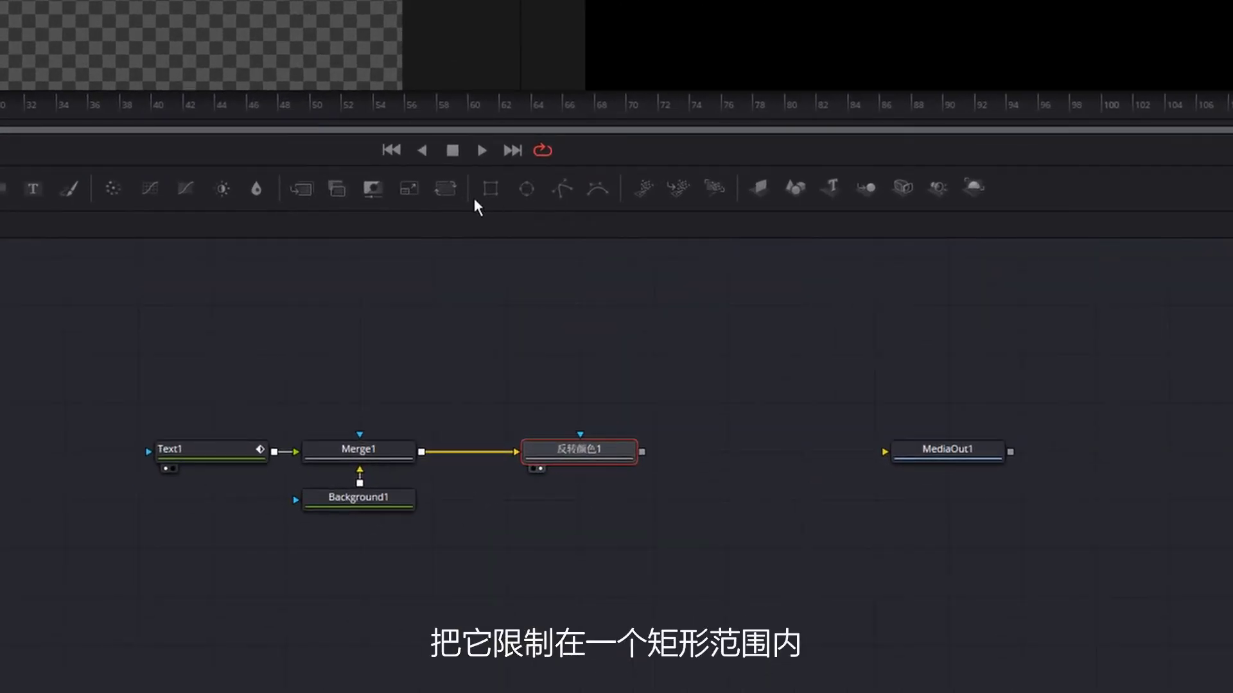
Add a Rectangle1 node and connect it as the mask for 反转颜色1
left_click_drag(490, 189, 609, 391)
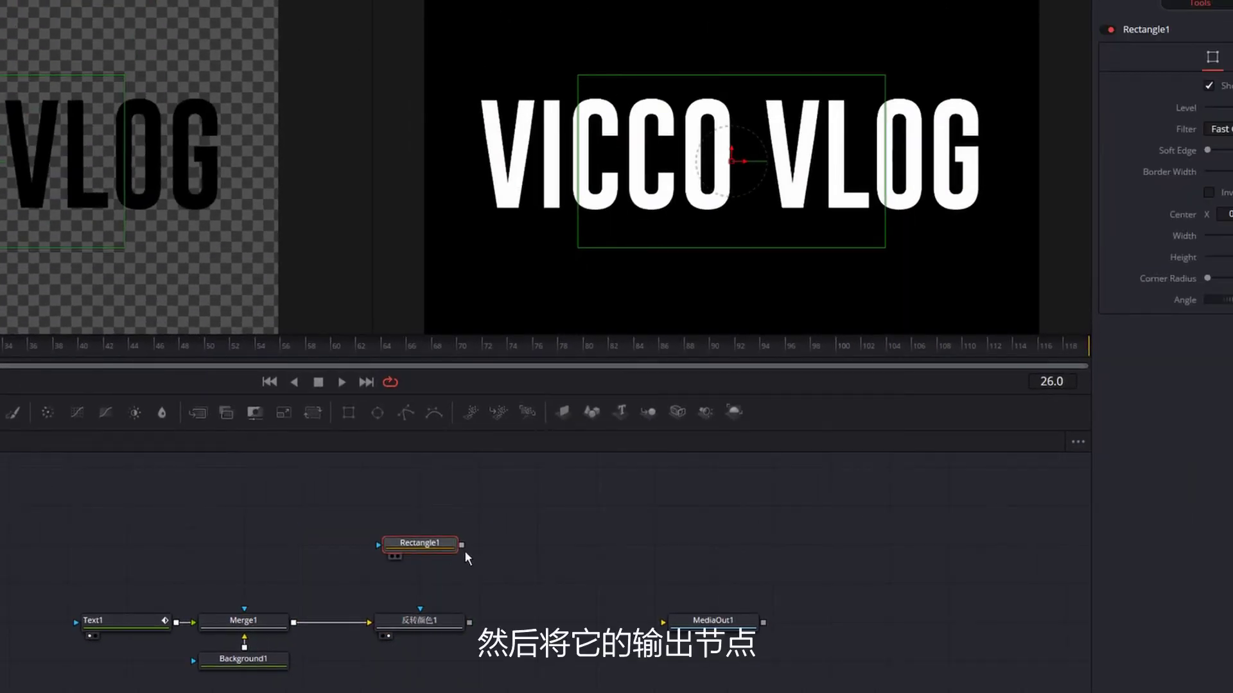
left_click_drag(463, 545, 426, 623)
left_click_drag(425, 540, 423, 575)
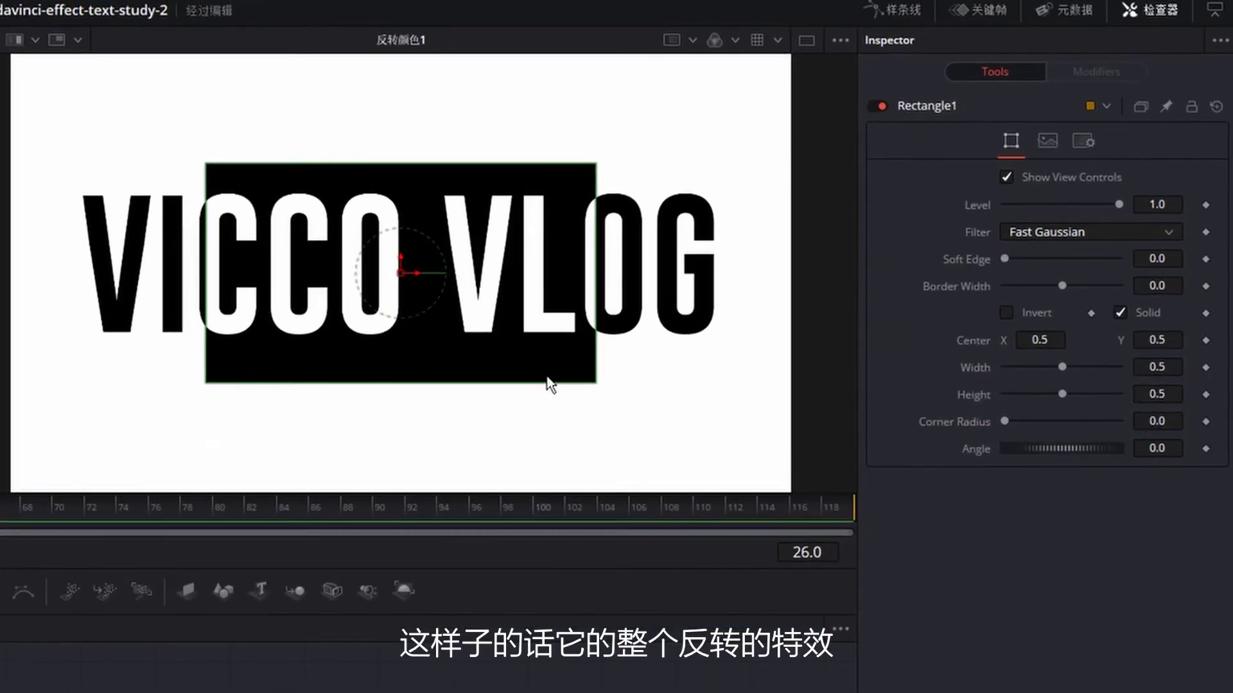
Set the rectangle mask to Angle 60, Height 0.315 and Width 0.866
left_click_drag(1058, 452, 1080, 455)
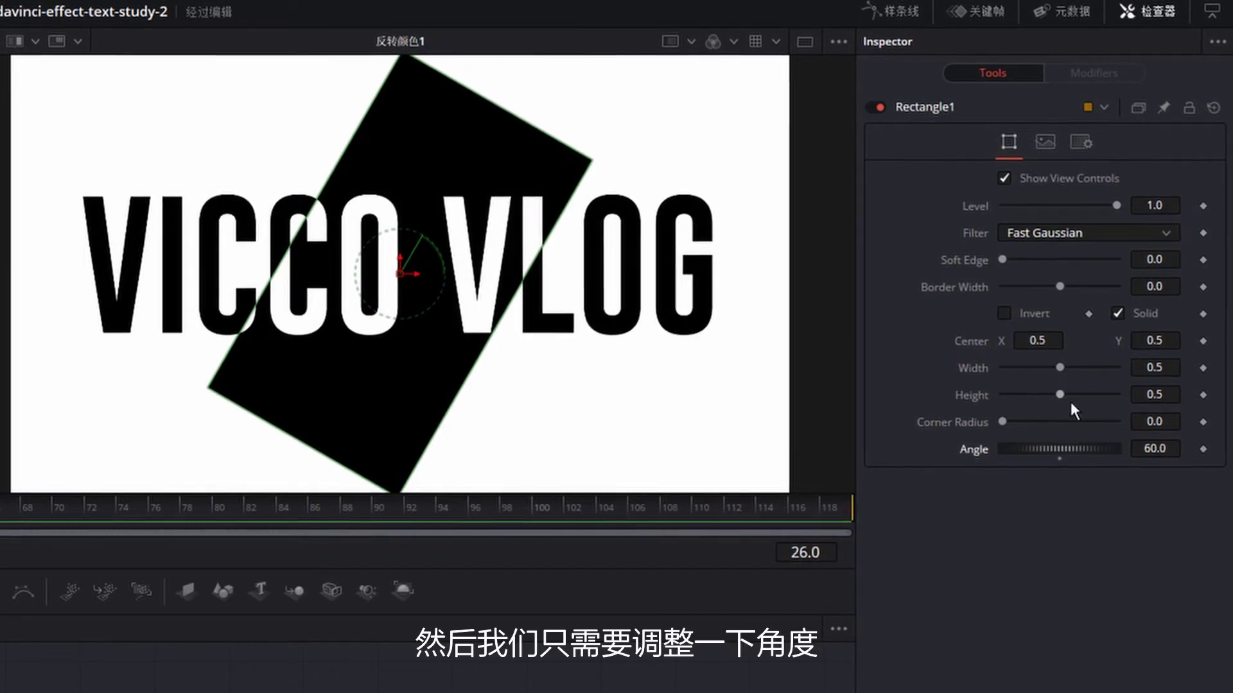
left_click_drag(1073, 405, 1050, 412)
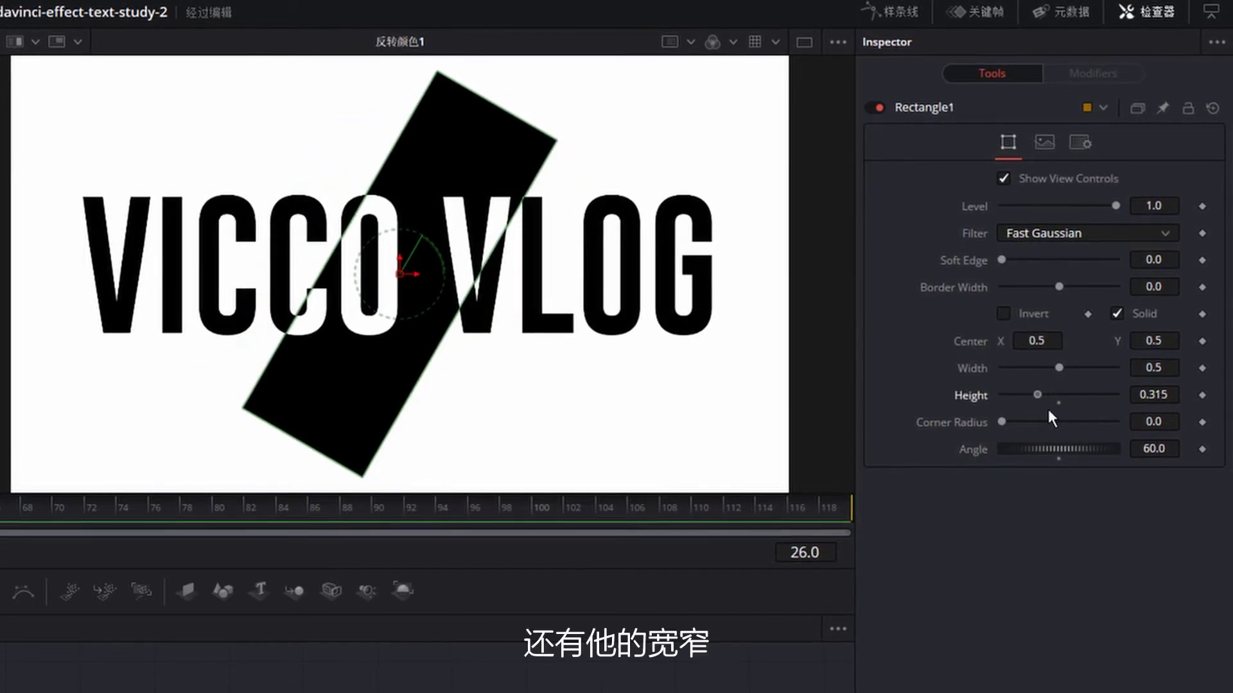
left_click_drag(1066, 375, 1108, 375)
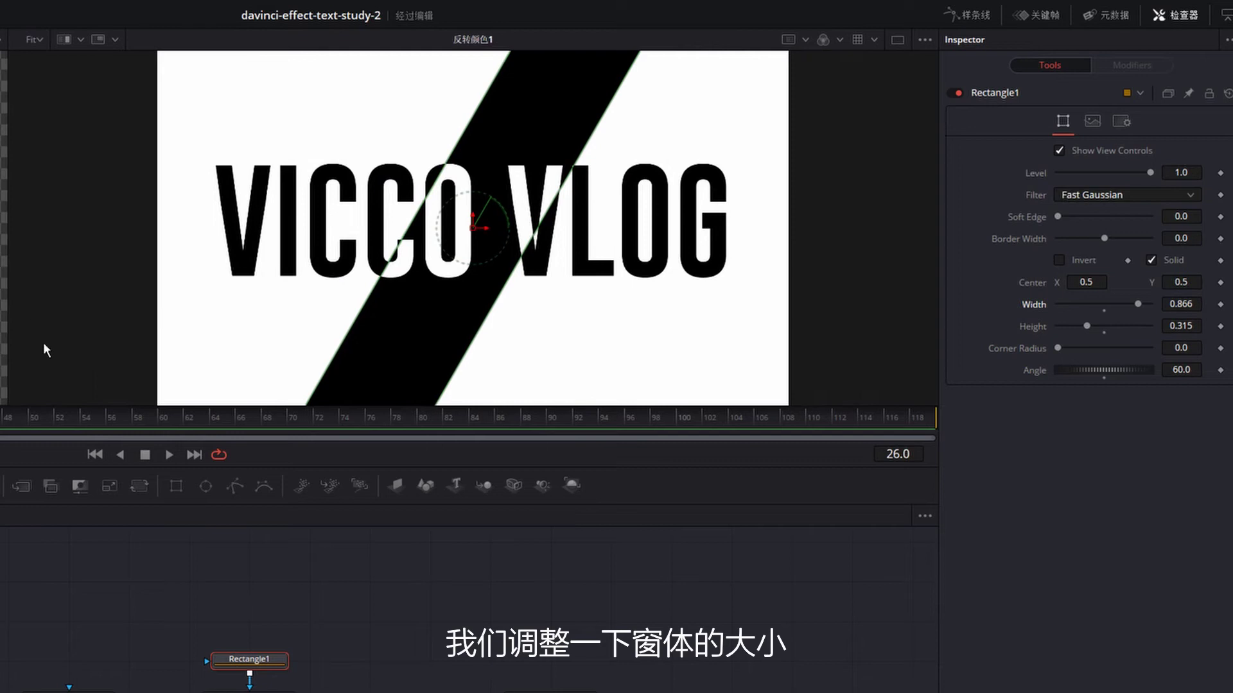
Enlarge the viewer and zoom it out to about 42% to show the whole frame and mask outline
left_click_drag(62, 475, 62, 598)
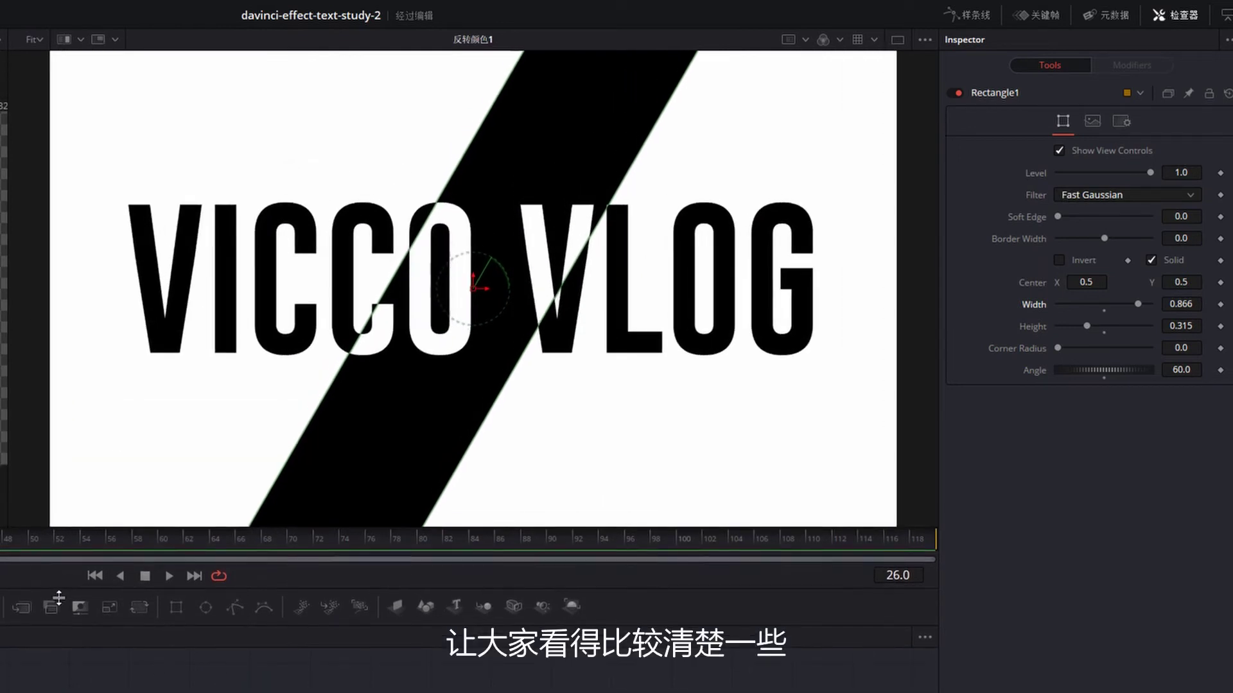
scroll(233, 394, "down", 2)
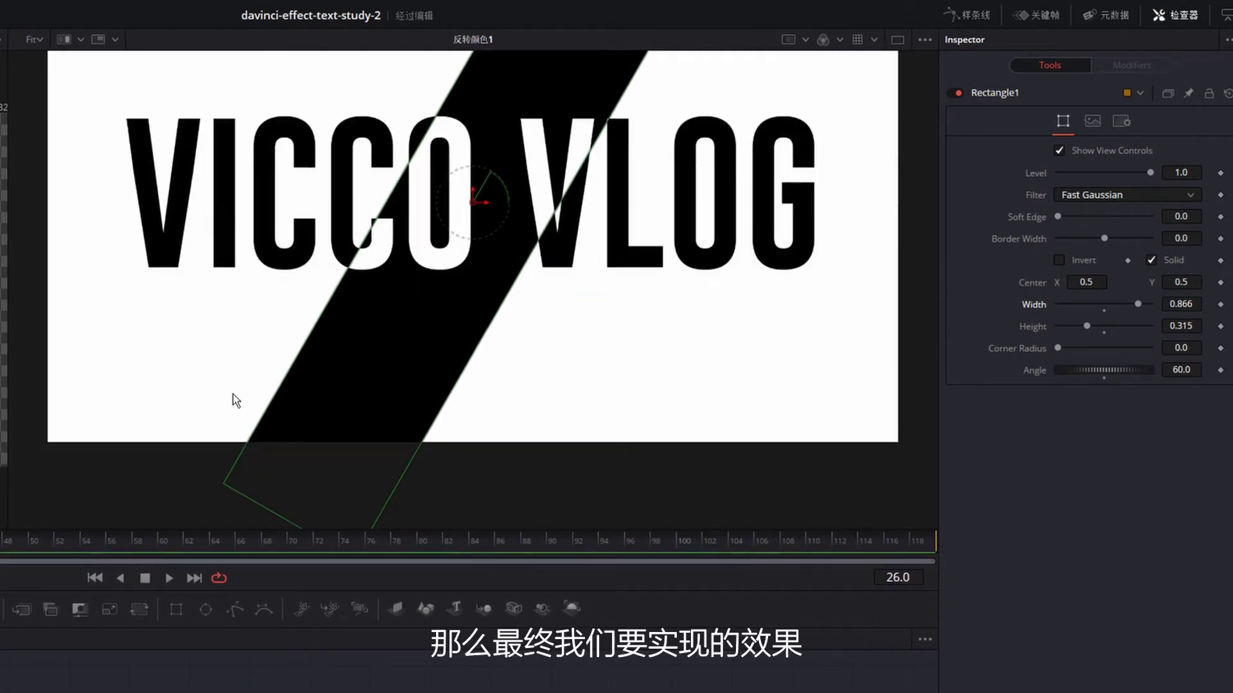
scroll(233, 394, "down", 2)
scroll(233, 395, "down", 1)
scroll(233, 394, "up", 1)
scroll(233, 395, "down", 2)
scroll(233, 394, "up", 2)
scroll(233, 393, "left", 2)
scroll(234, 393, "right", 3)
scroll(235, 393, "left", 2)
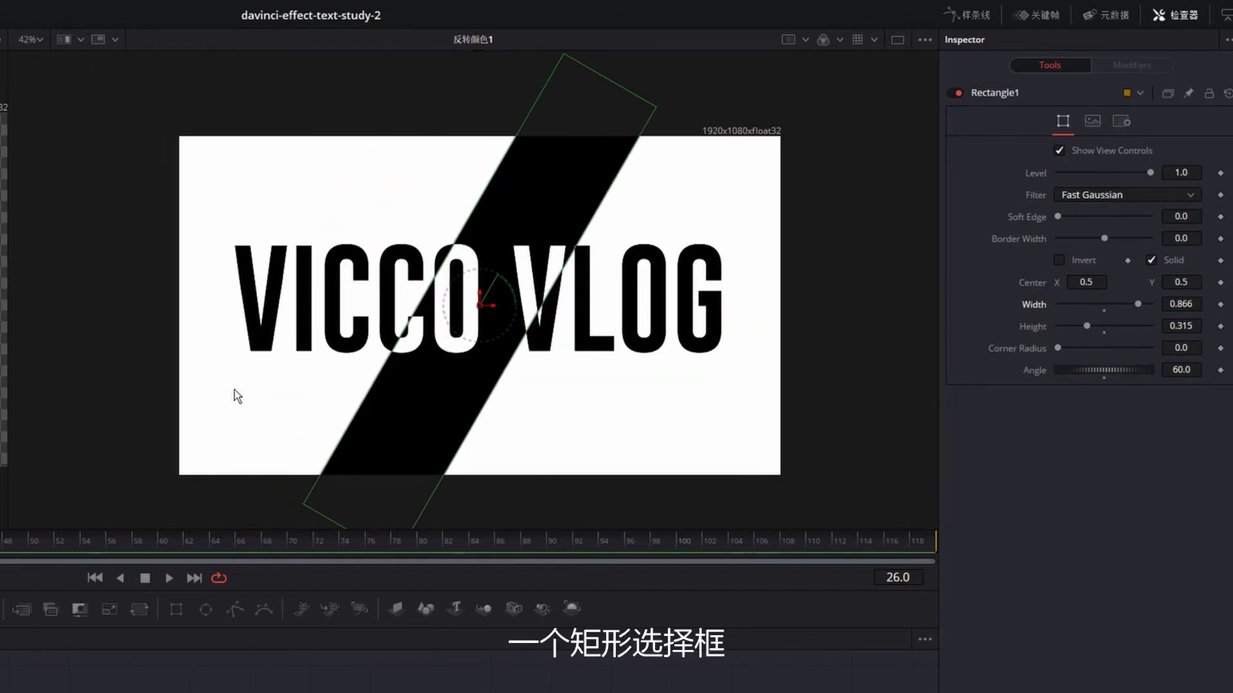
scroll(617, 441, "down", 1)
scroll(618, 441, "up", 1)
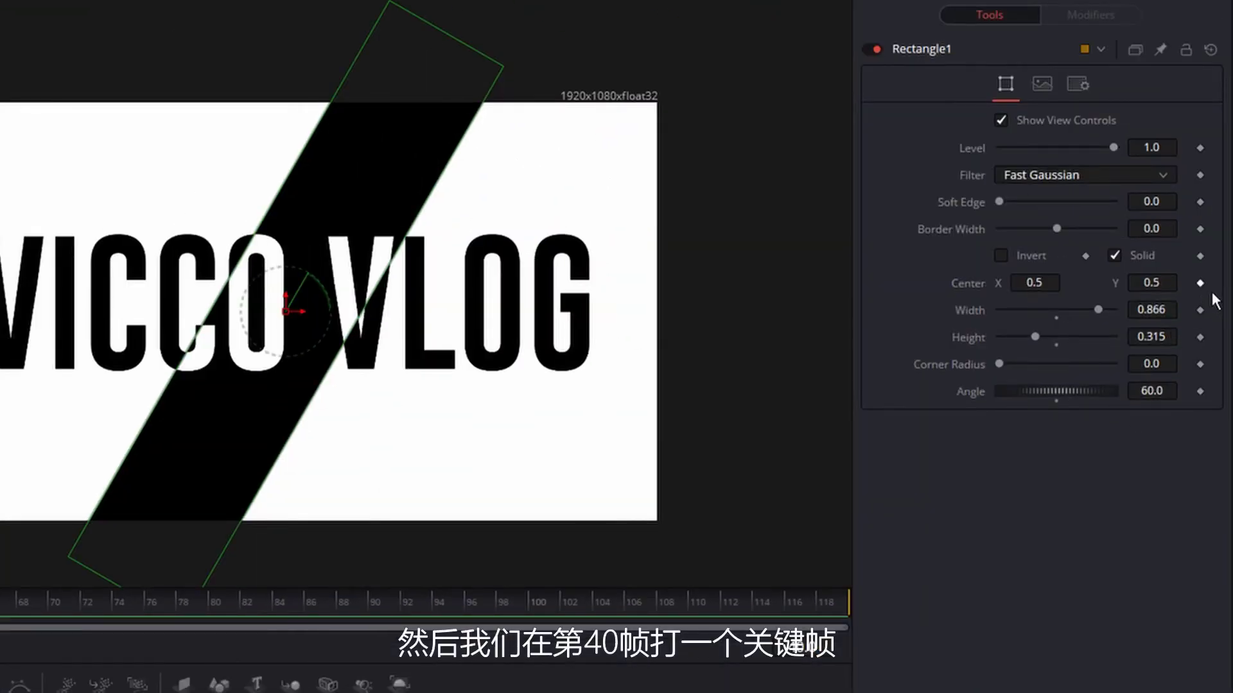
Keyframe the band's Center at frame 40, then start it off the left edge at frame 0
left_click(1200, 283)
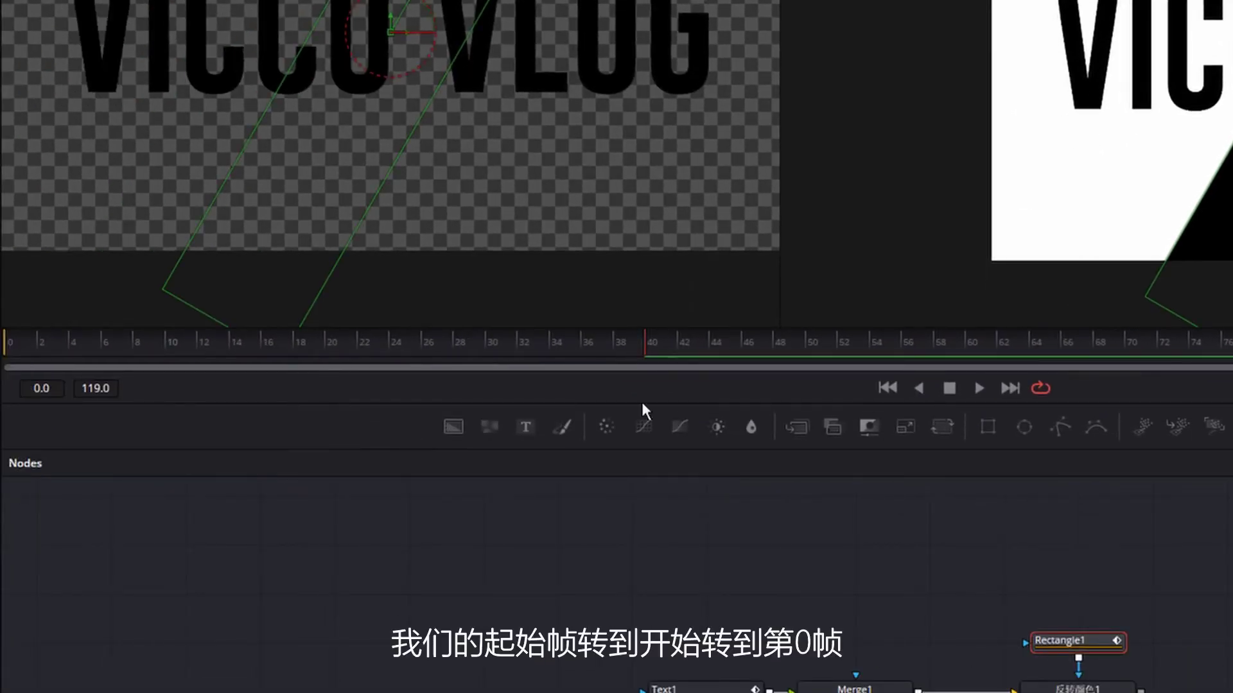
left_click_drag(562, 364, 11, 358)
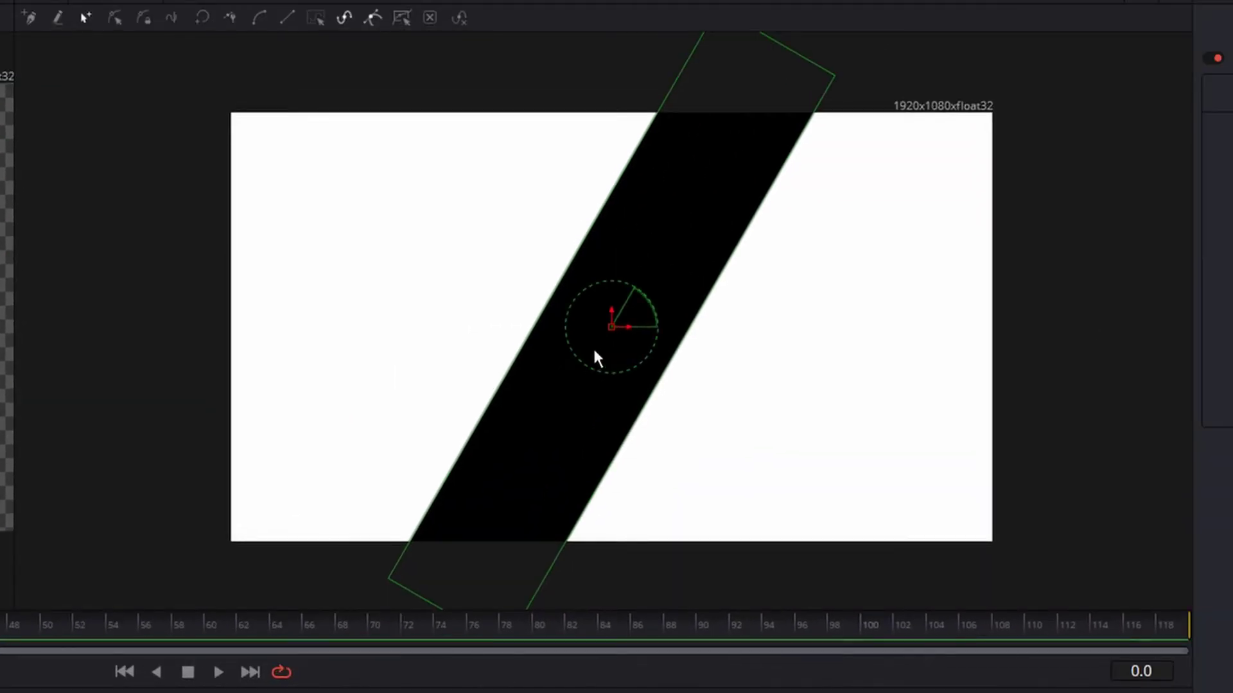
left_click_drag(638, 338, 51, 331)
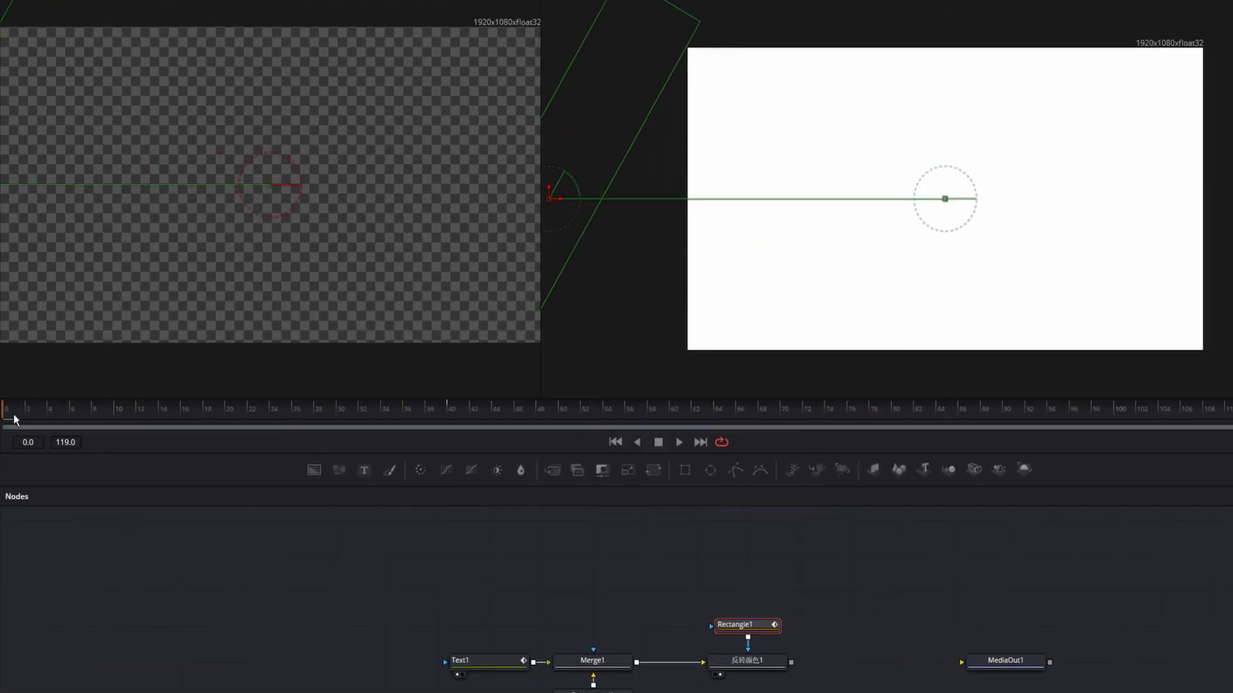
left_click_drag(97, 427, 897, 427)
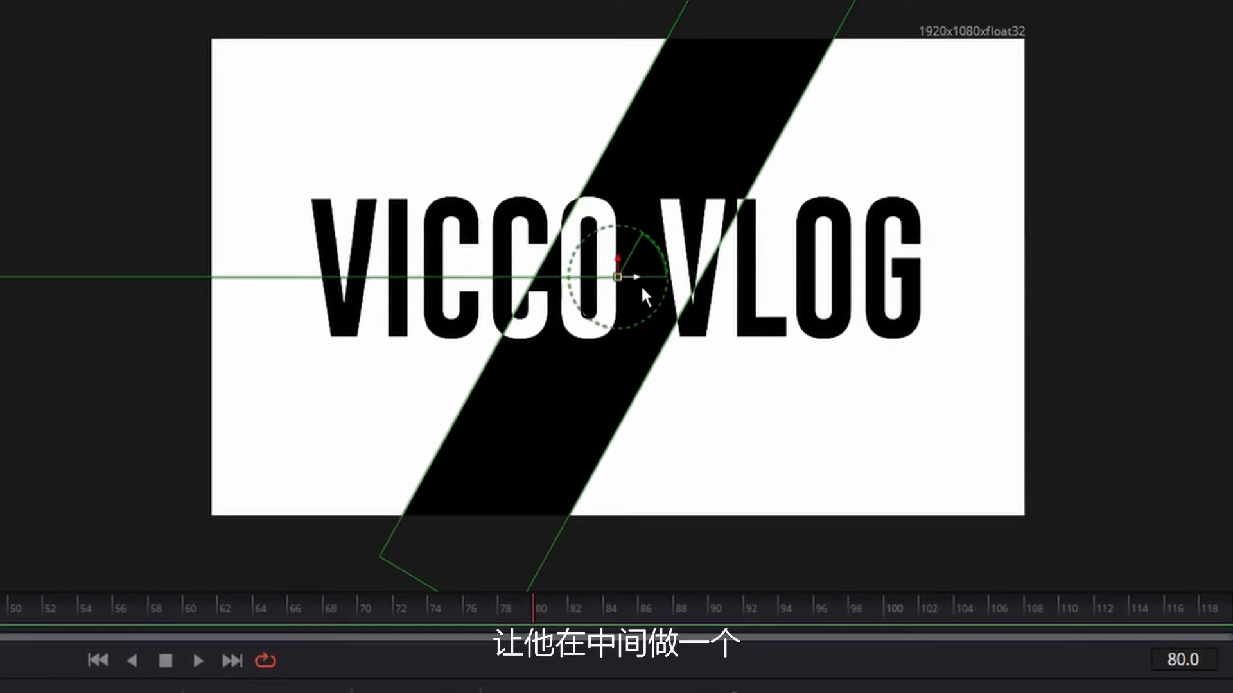
left_click_drag(643, 288, 495, 293)
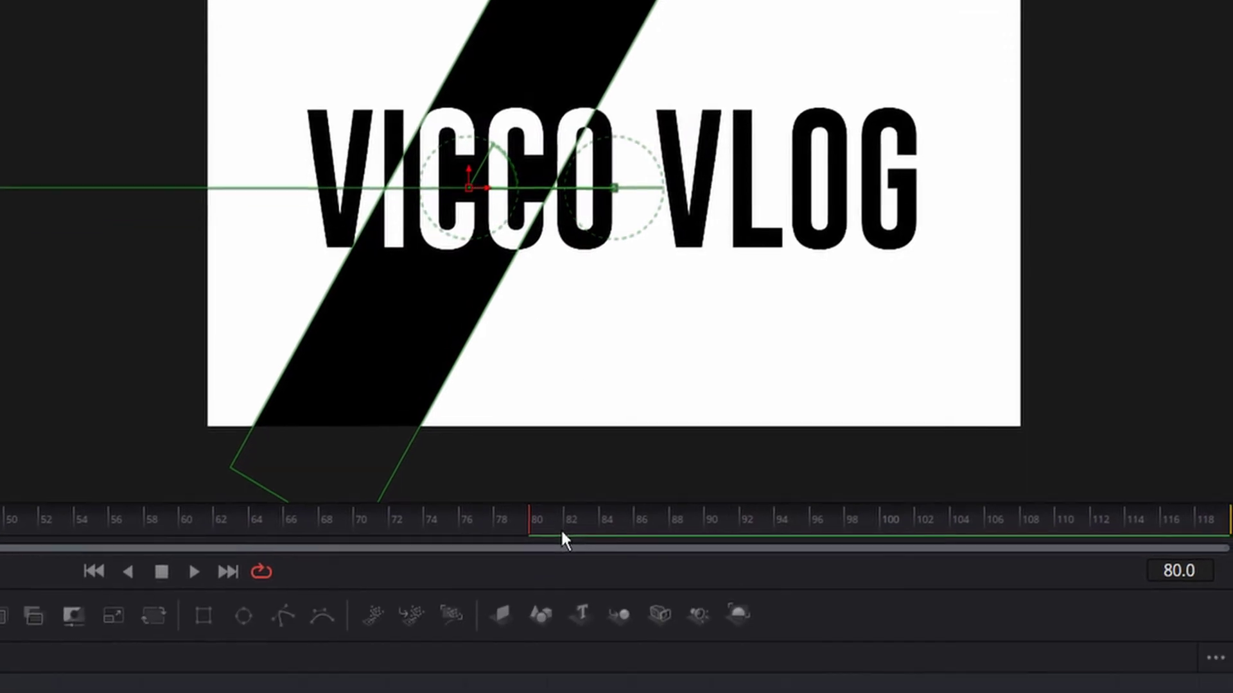
Move the band past the right edge near frame 108 and review its sweep across VICCO VLOG
left_click_drag(544, 443, 1210, 443)
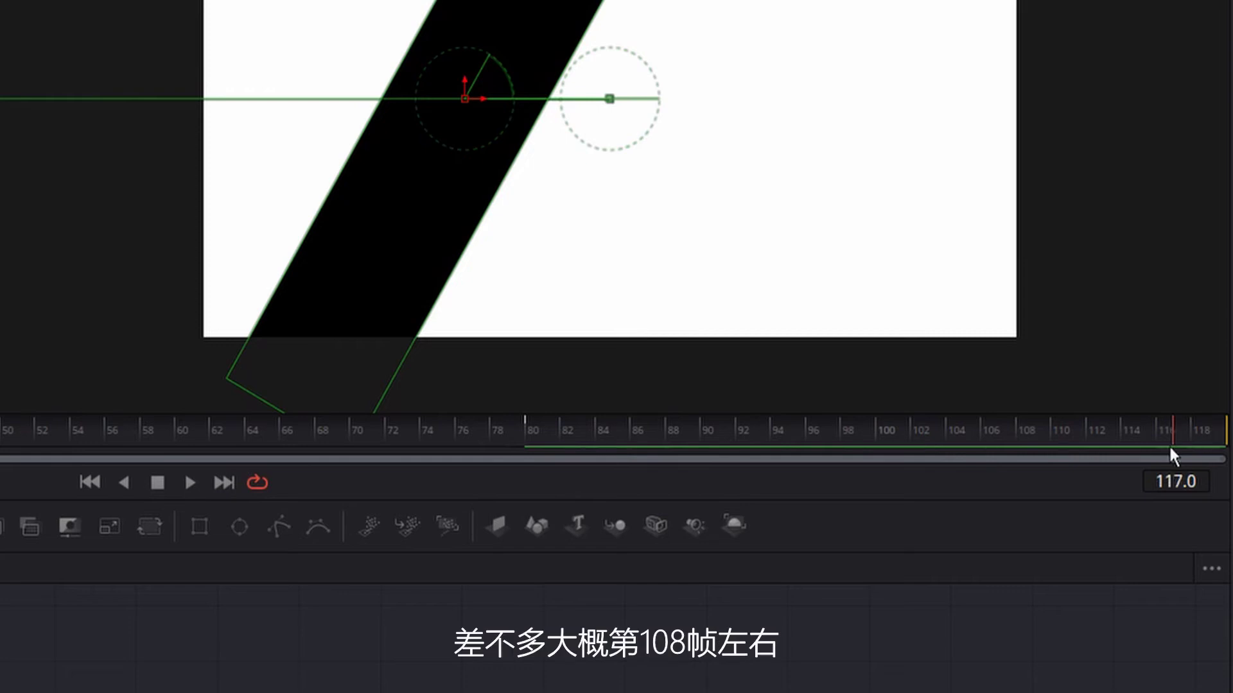
left_click_drag(1070, 450, 1030, 445)
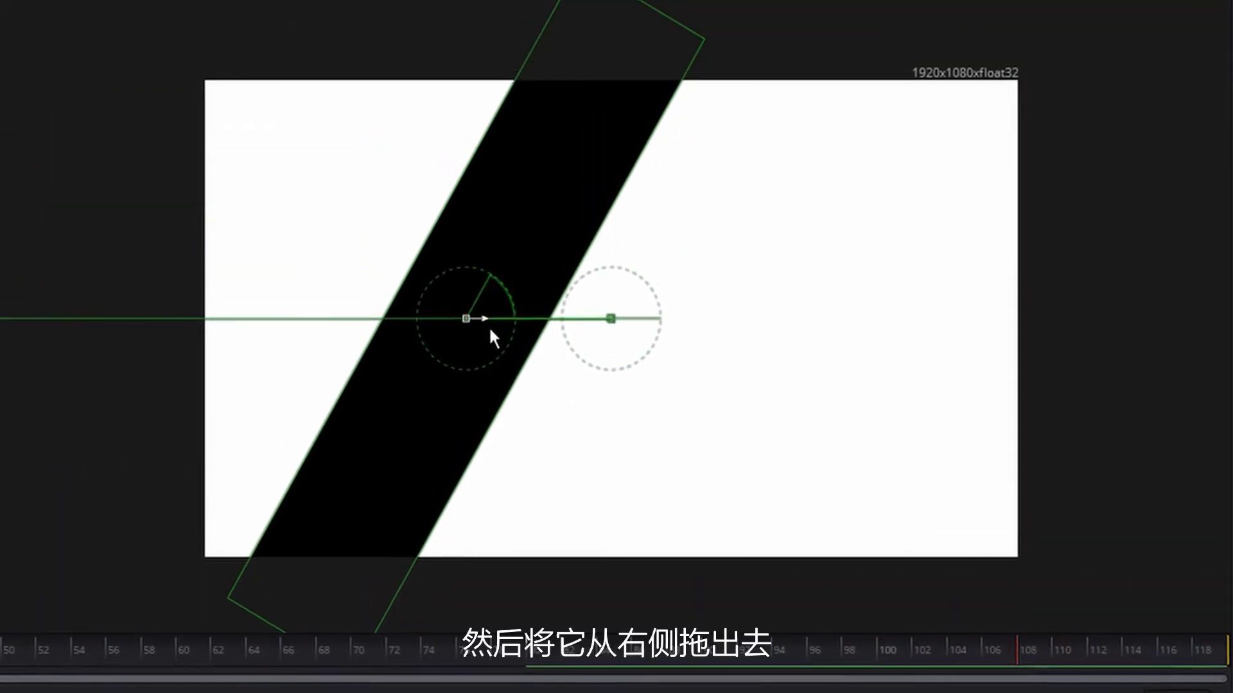
left_click_drag(488, 326, 1232, 359)
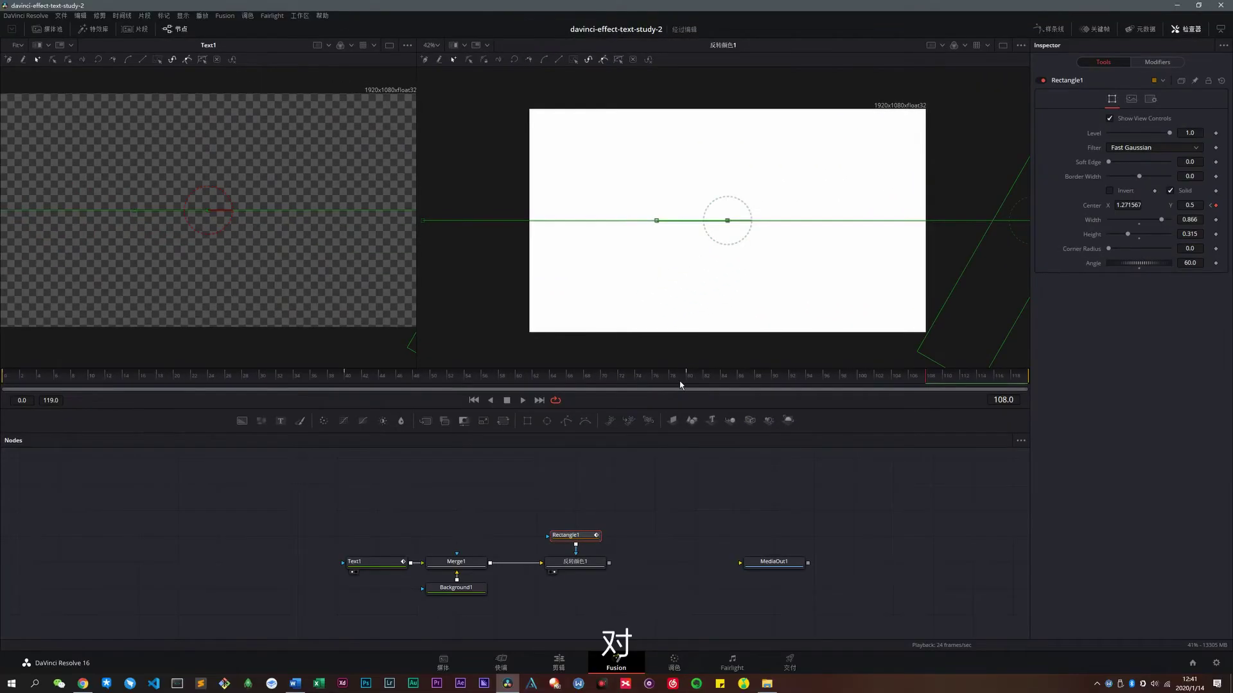
mouse_move(706, 376)
left_mouse_down()
mouse_move(945, 381)
mouse_move(620, 384)
left_mouse_up()
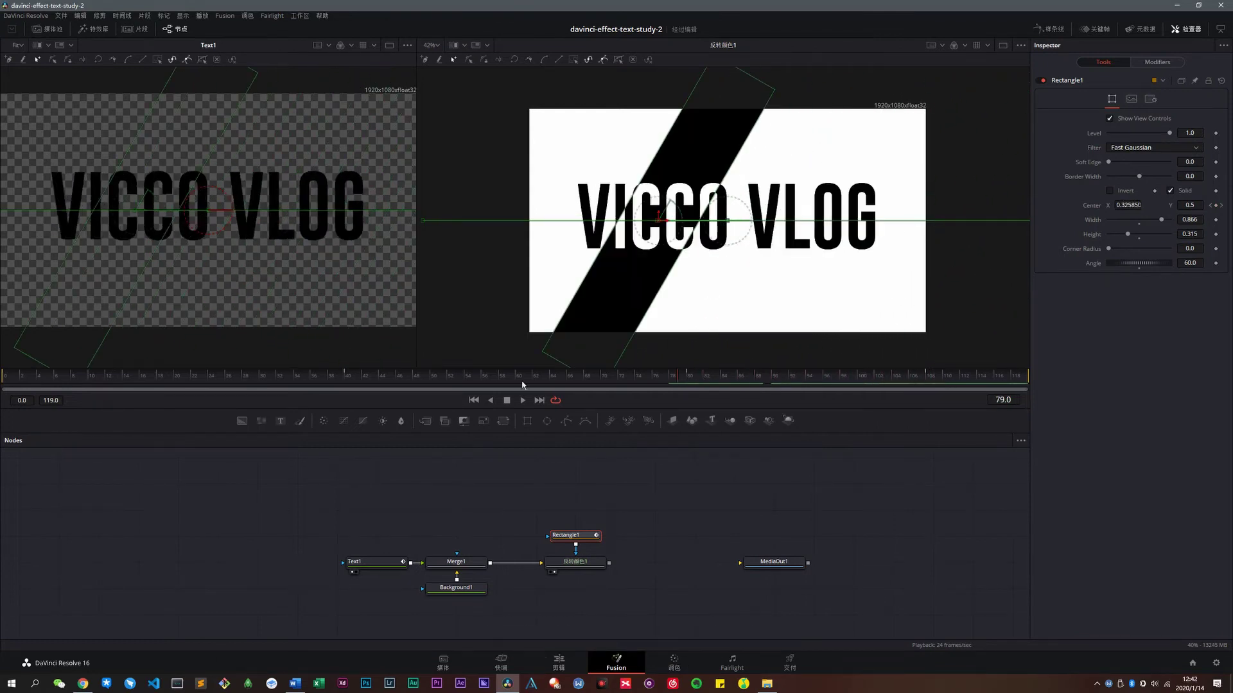
left_click_drag(266, 384, 1, 386)
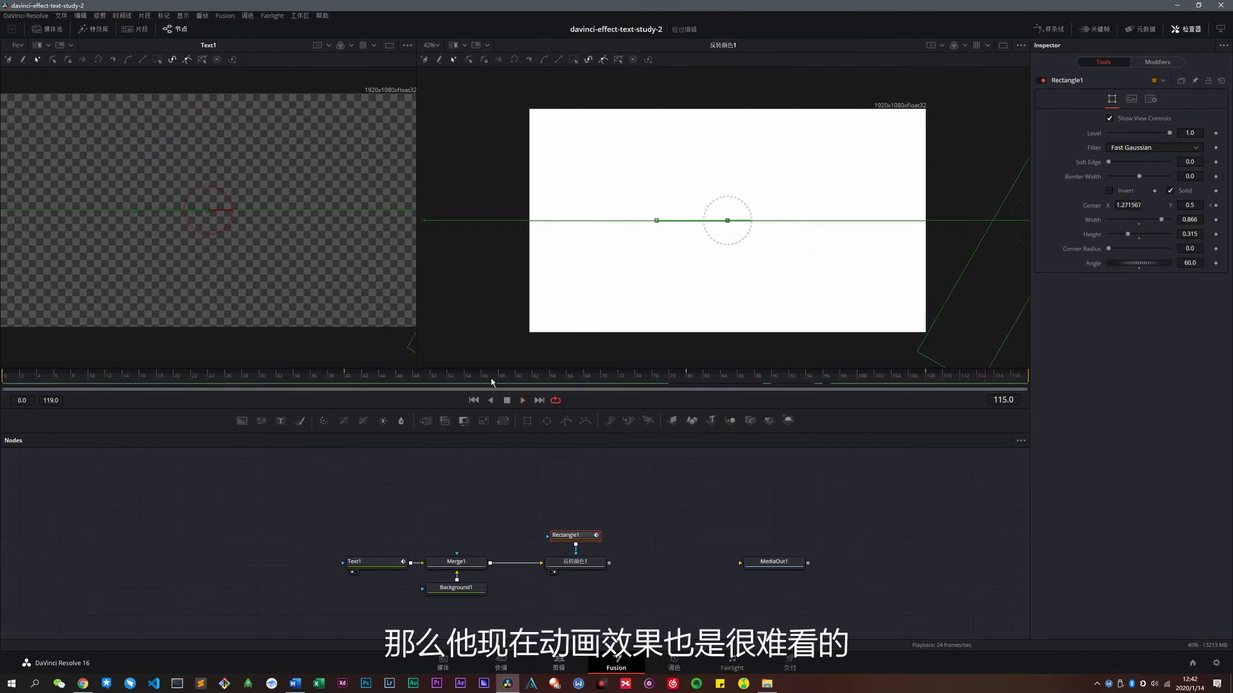
In the Spline editor, hide Text1 Size, smooth all four Displacement keyframes, and play back from frame 0
left_click(1049, 29)
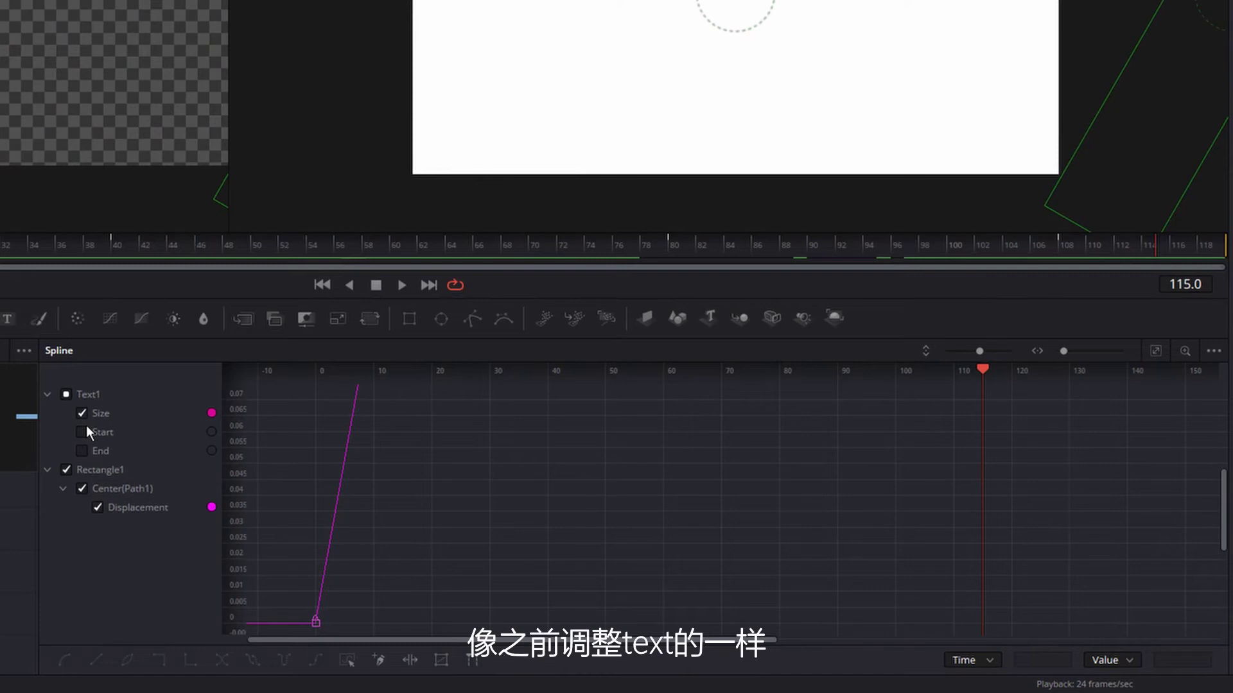
left_click(81, 414)
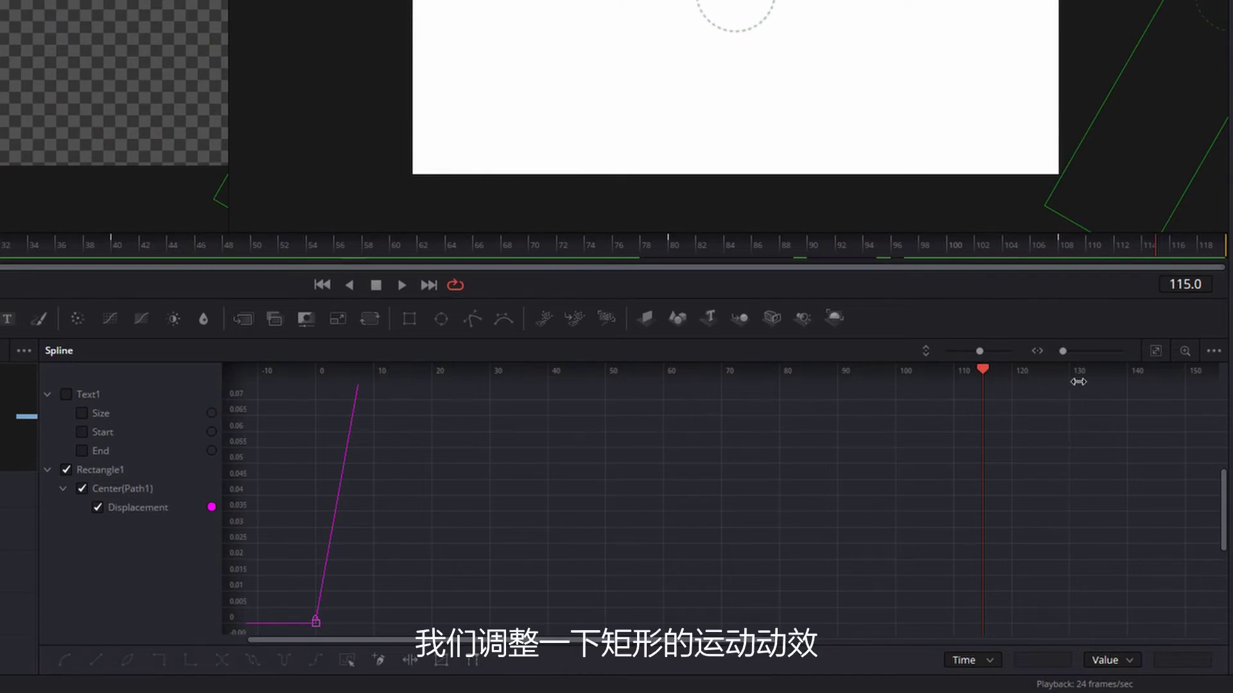
left_click(1156, 351)
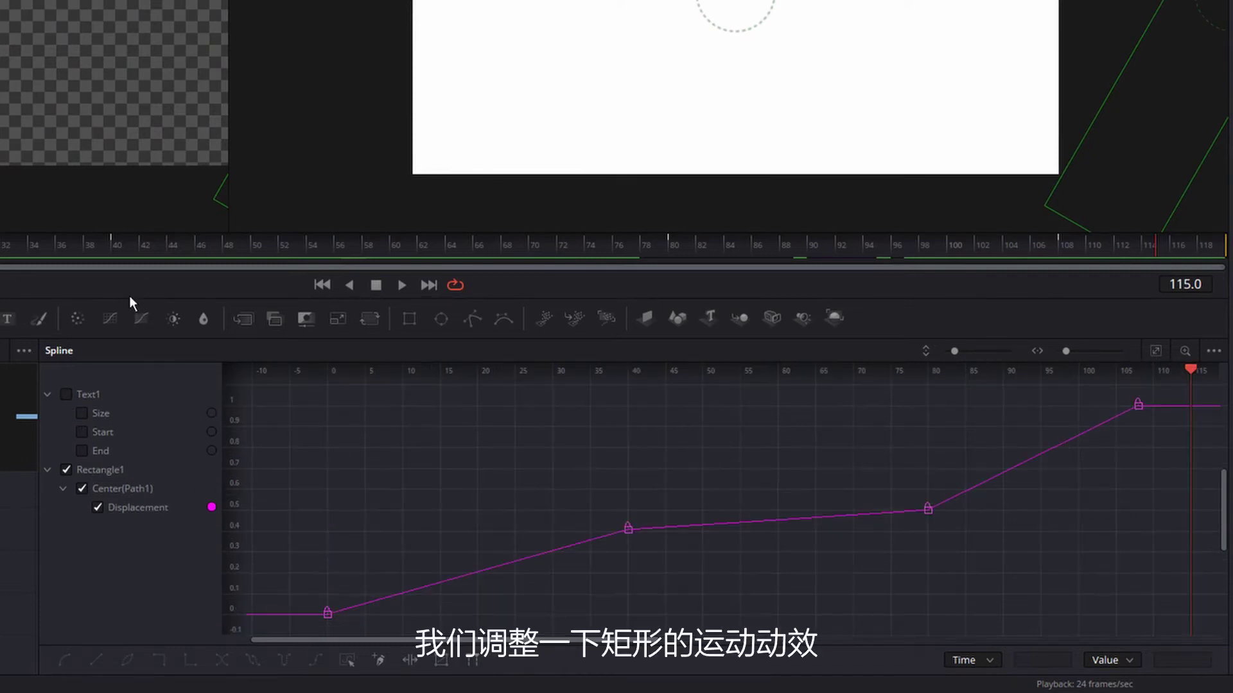
left_click_drag(131, 304, 144, 249)
left_click_drag(309, 620, 309, 621)
key("s")
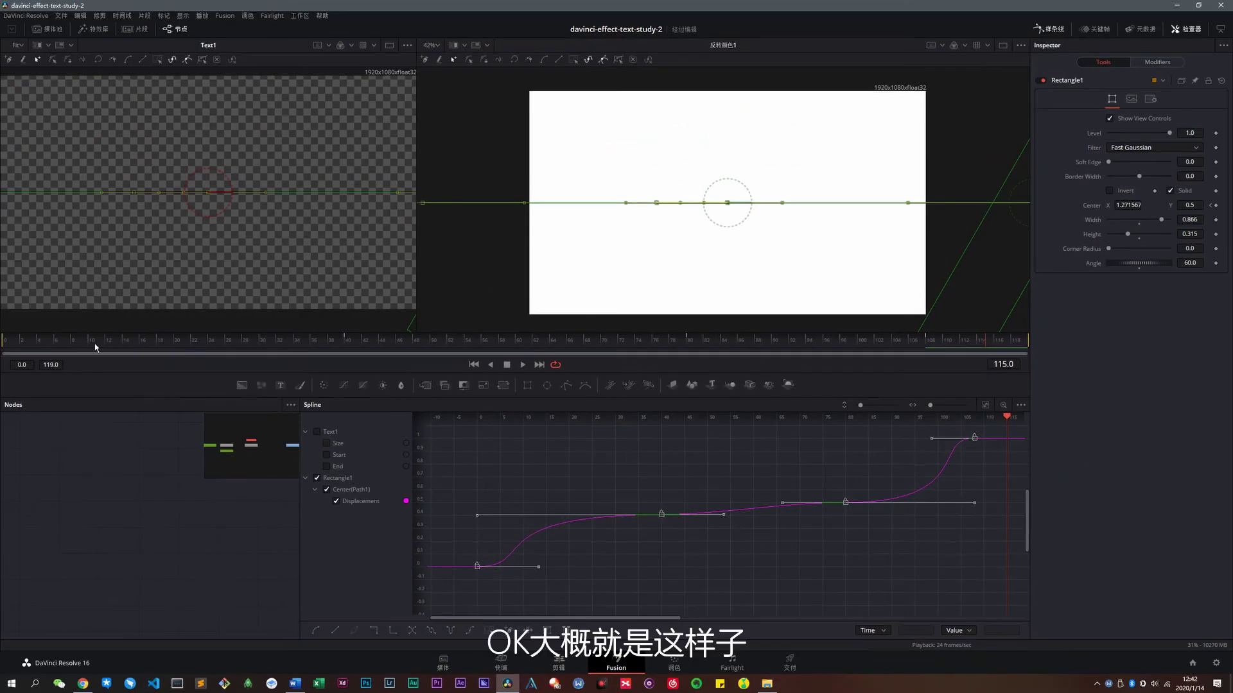
left_click_drag(78, 349, 13, 348)
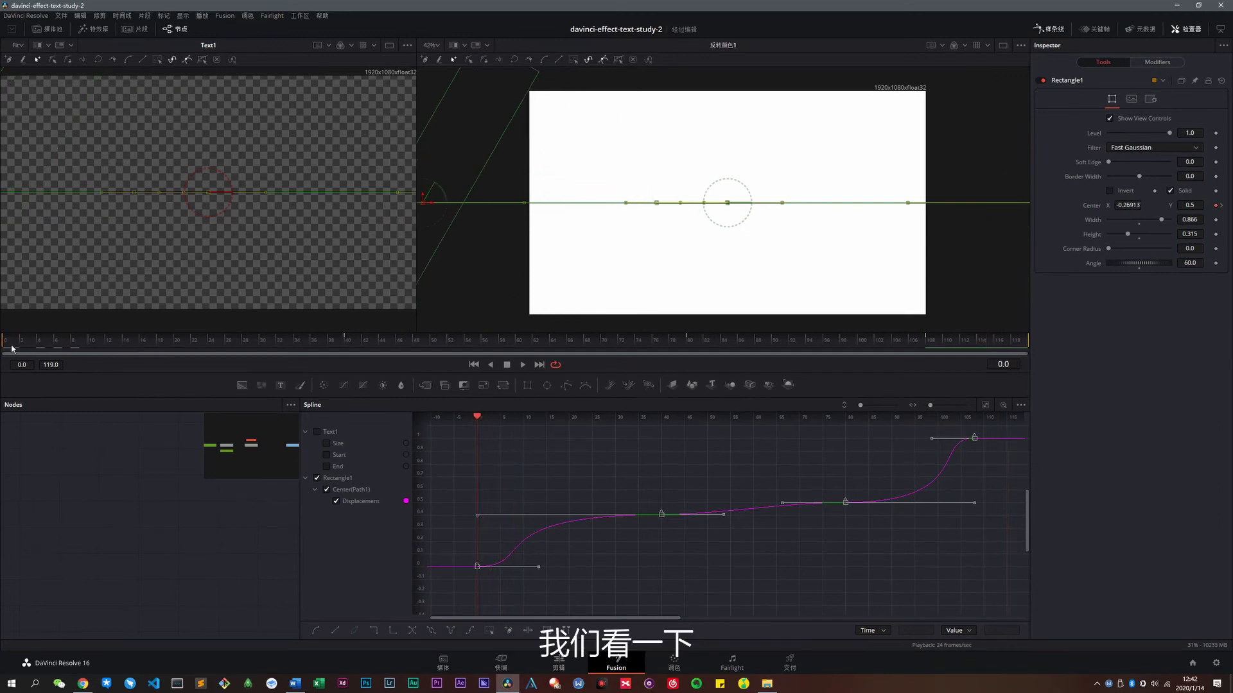
key("space")
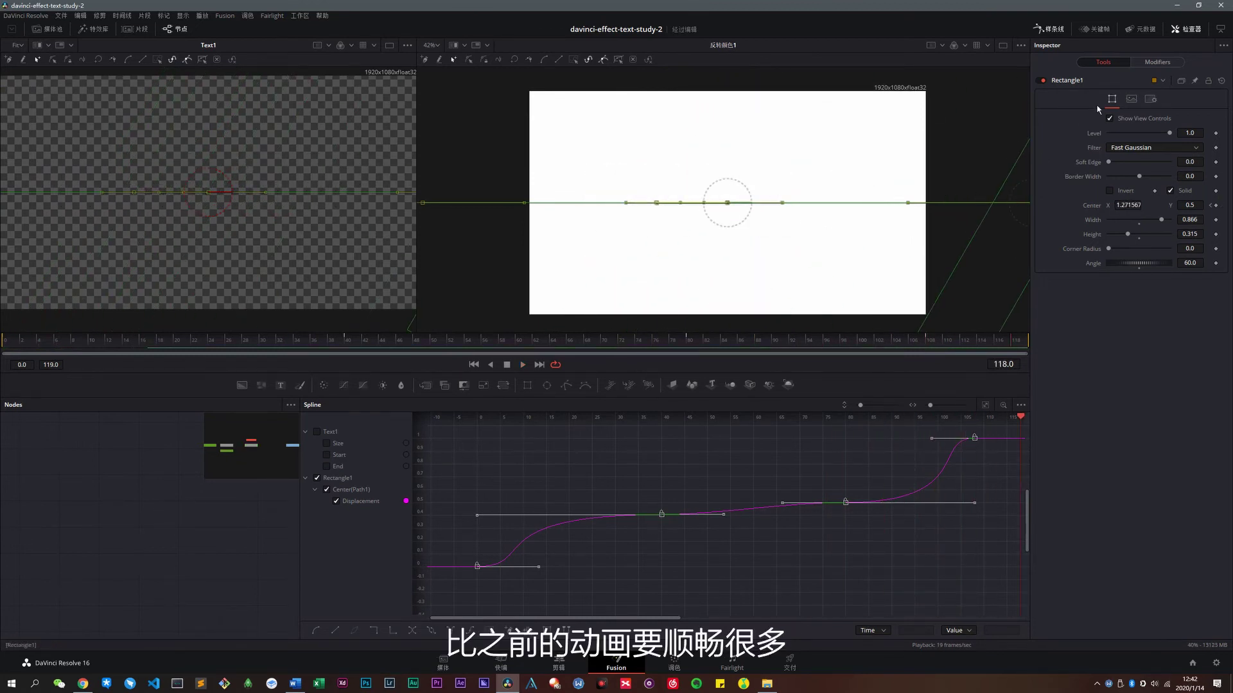
In the Keyframes panel, shift Rectangle1's last two keyframes a few frames later, checking around frame 104
left_click(1052, 30)
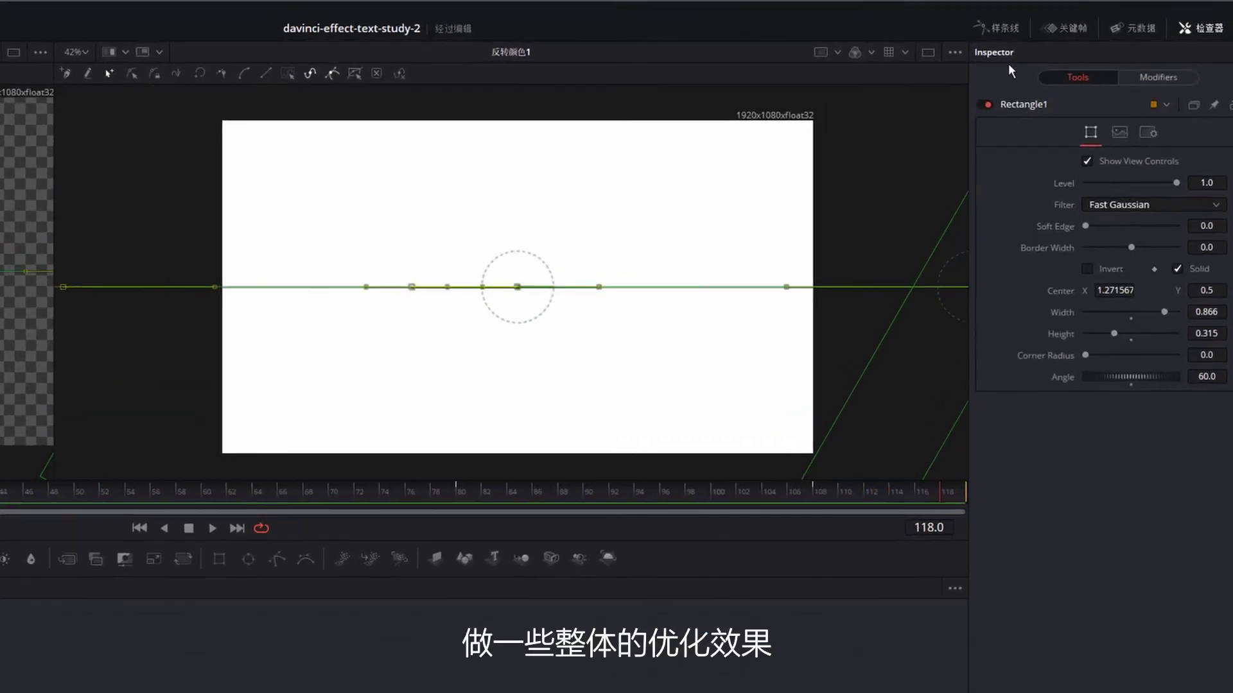
left_click(1047, 29)
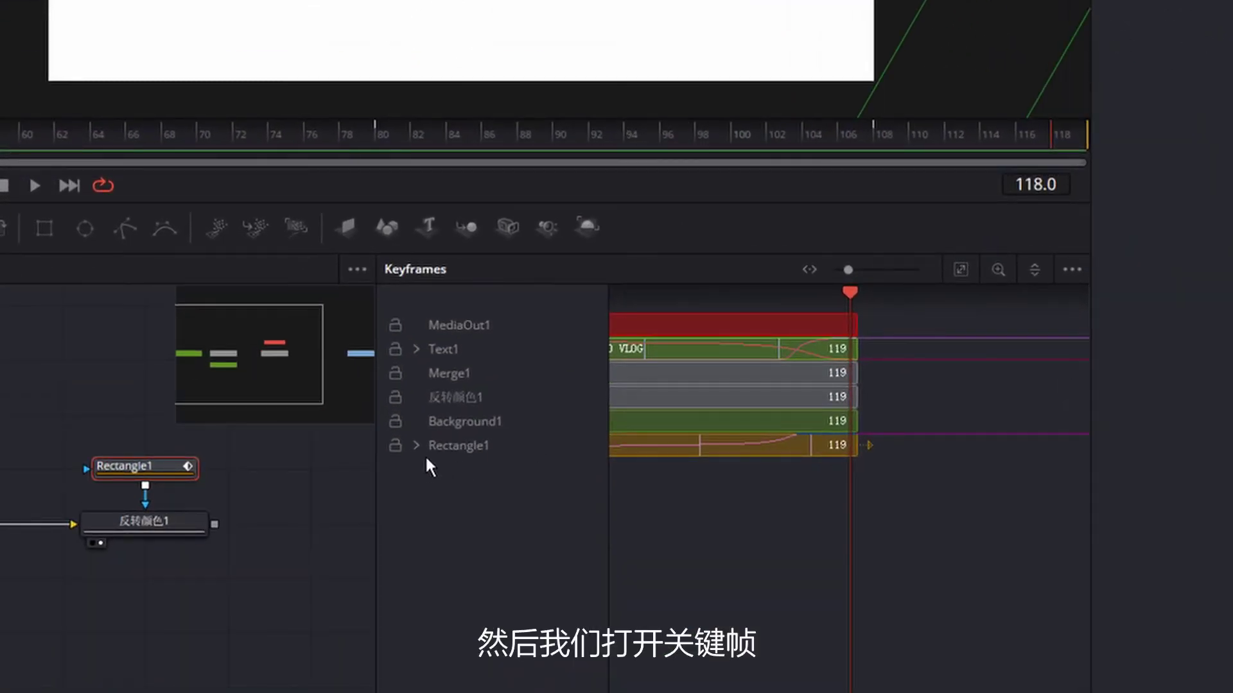
left_click(425, 454)
left_click_drag(378, 481, 145, 507)
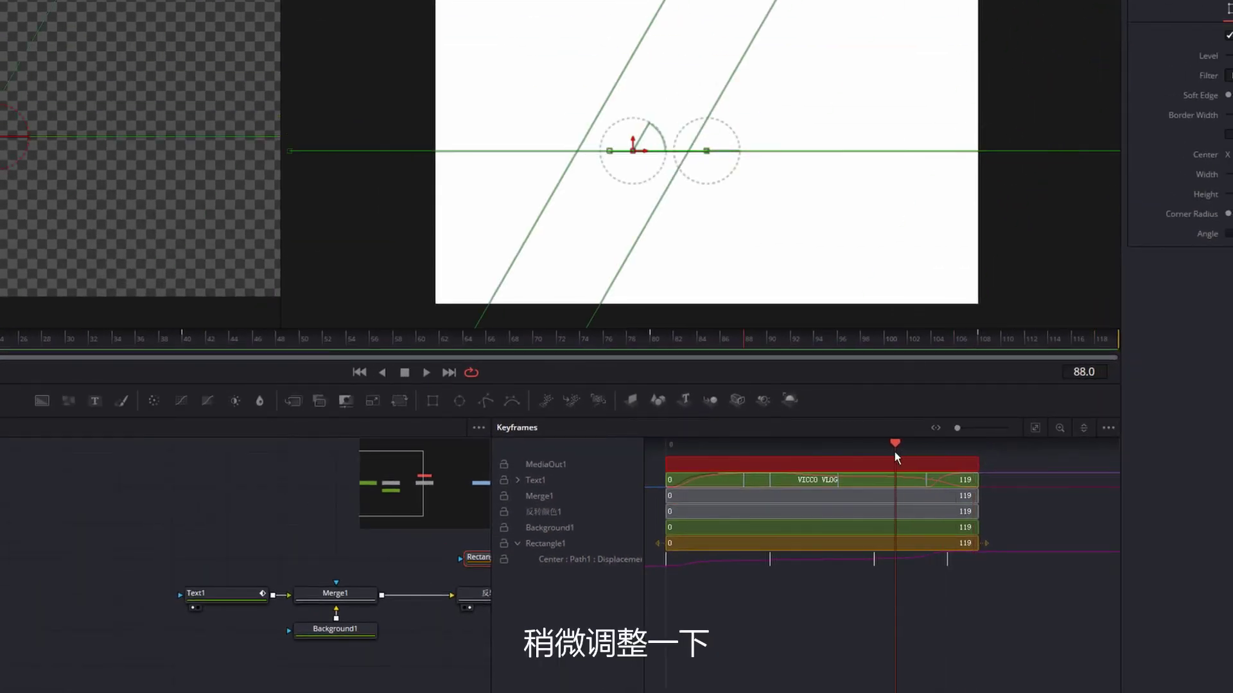
mouse_move(895, 453)
left_mouse_down()
mouse_move(861, 453)
mouse_move(874, 455)
left_mouse_up()
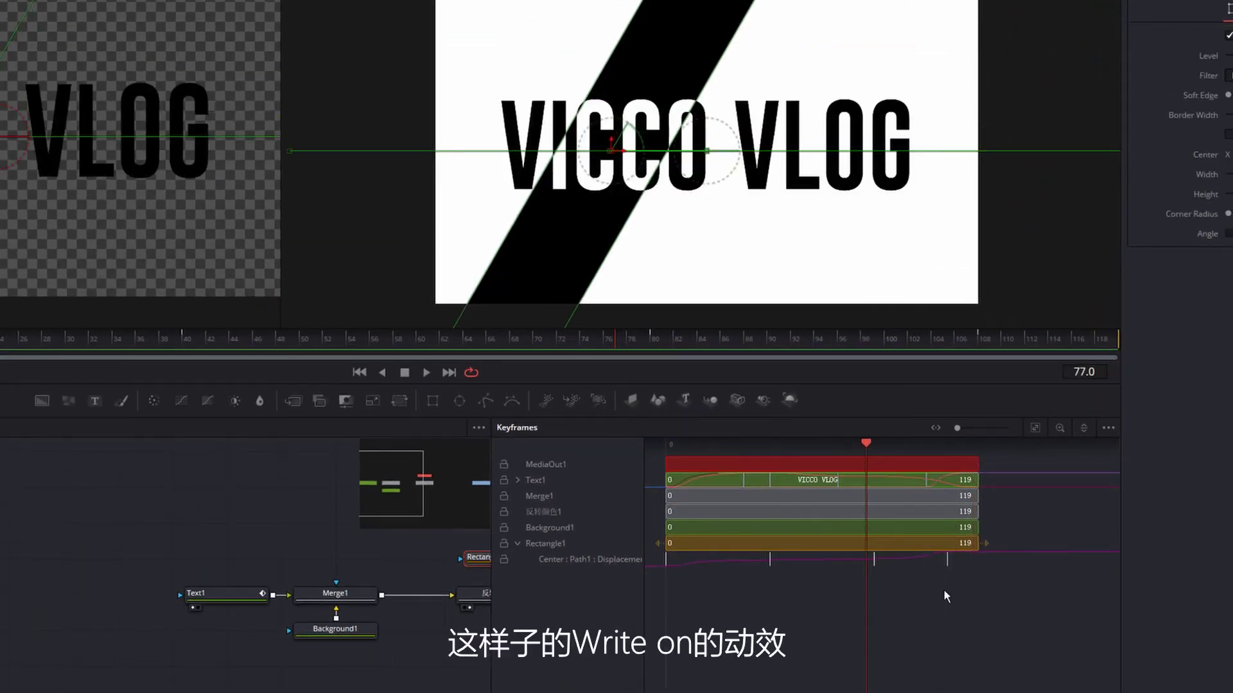
left_click_drag(872, 565, 872, 562)
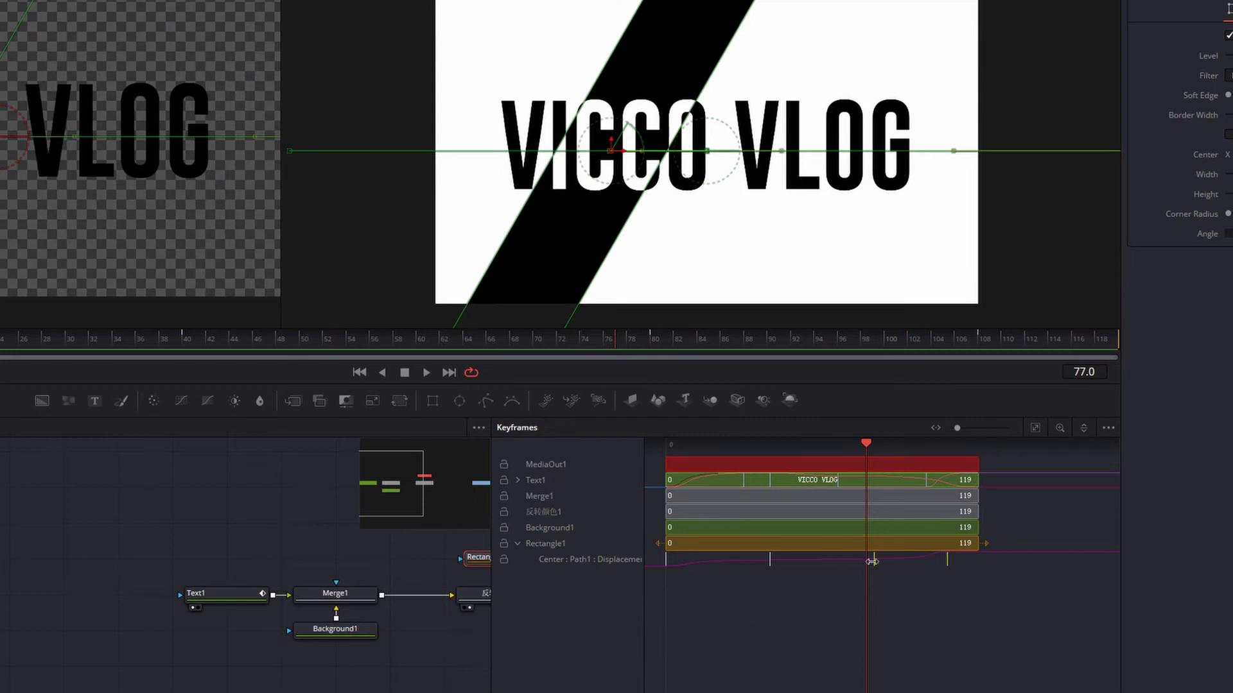
left_click_drag(870, 448, 941, 446)
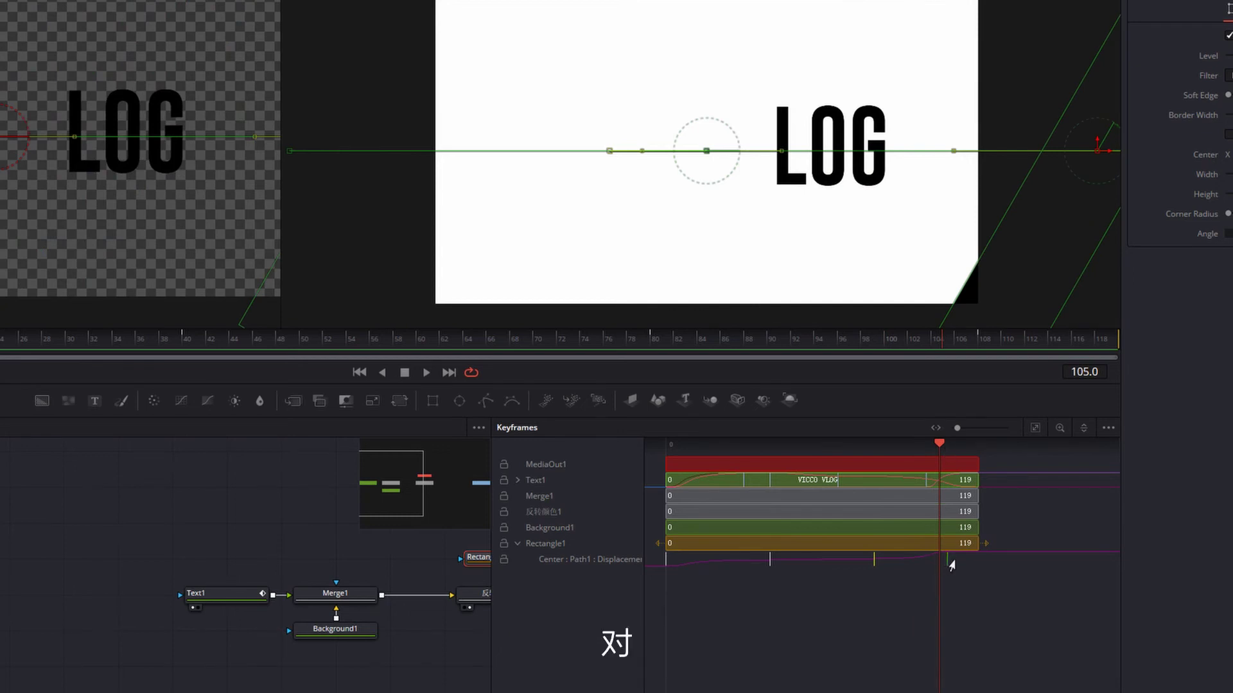
left_click_drag(953, 568, 967, 574)
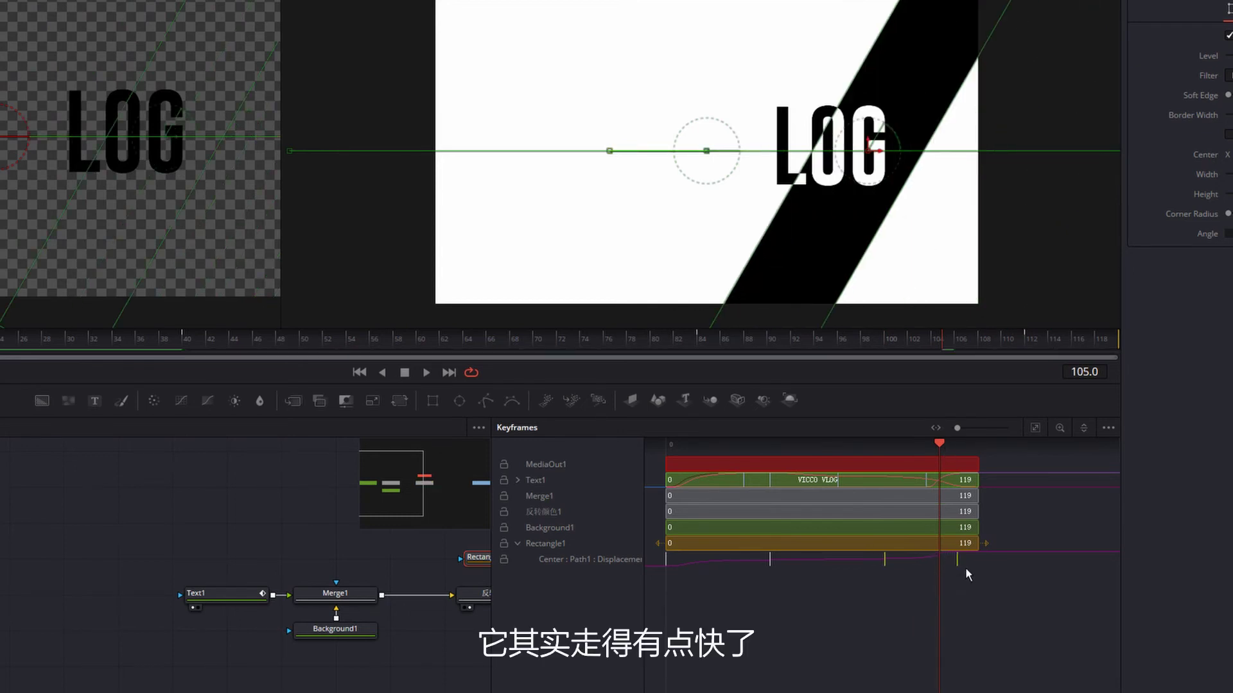
mouse_move(946, 452)
left_mouse_down()
mouse_move(891, 448)
mouse_move(967, 460)
left_mouse_up()
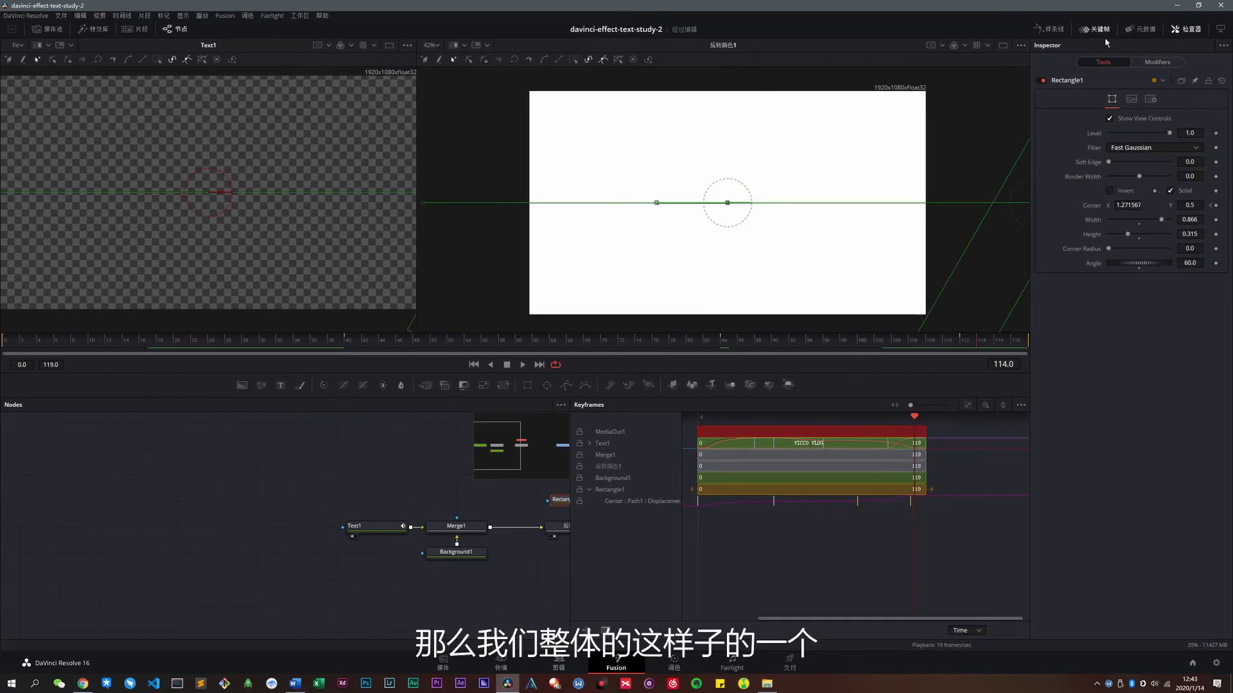
left_click(1105, 20)
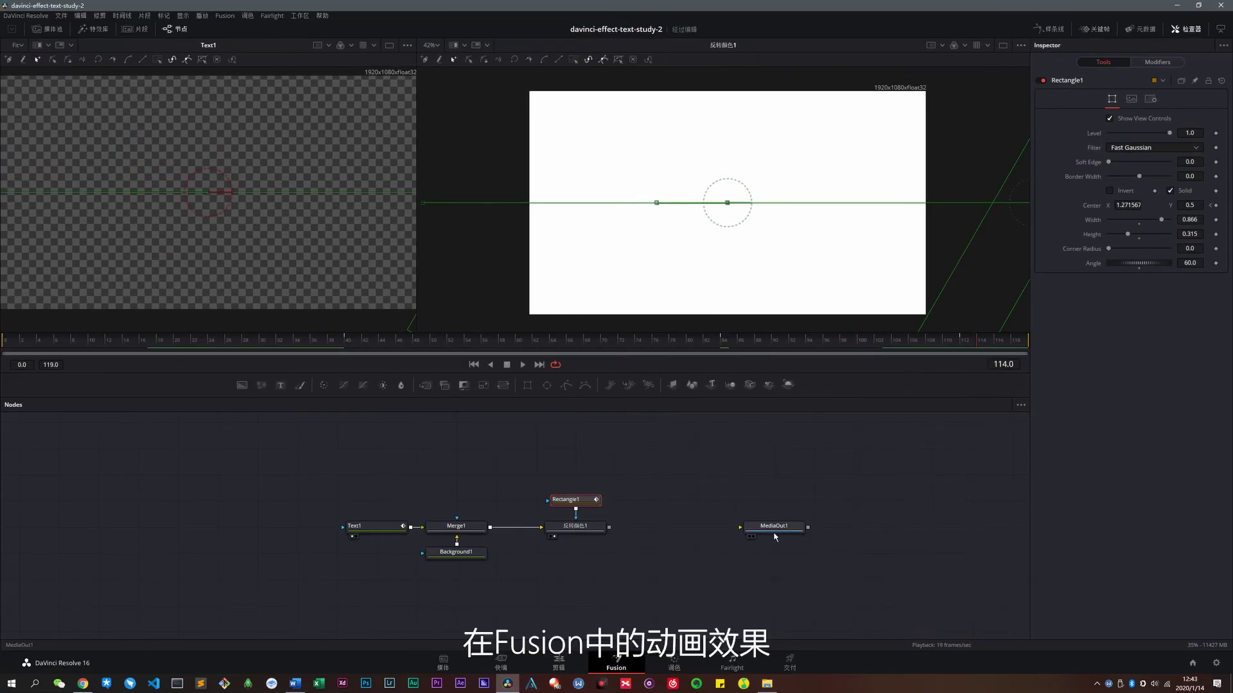
Link 反转颜色1's output to MediaOut1, then preview the Fusion Comp clip on the Edit page timeline
left_click(716, 532)
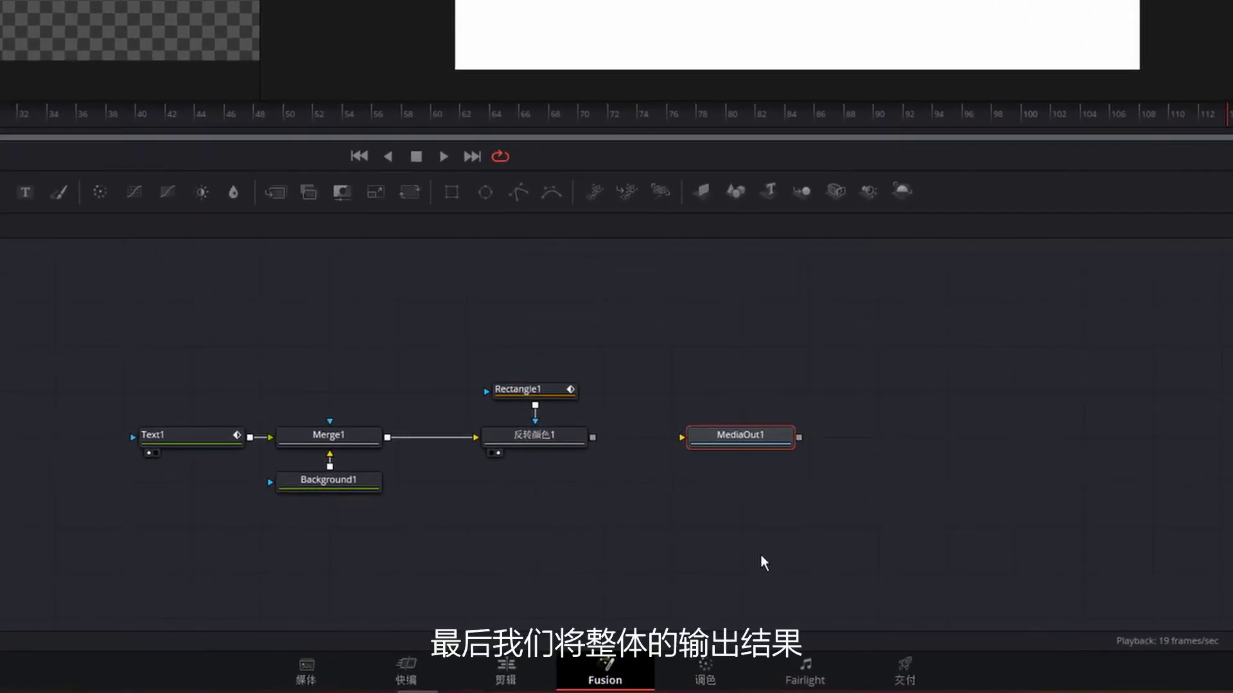
left_click_drag(593, 438, 699, 443)
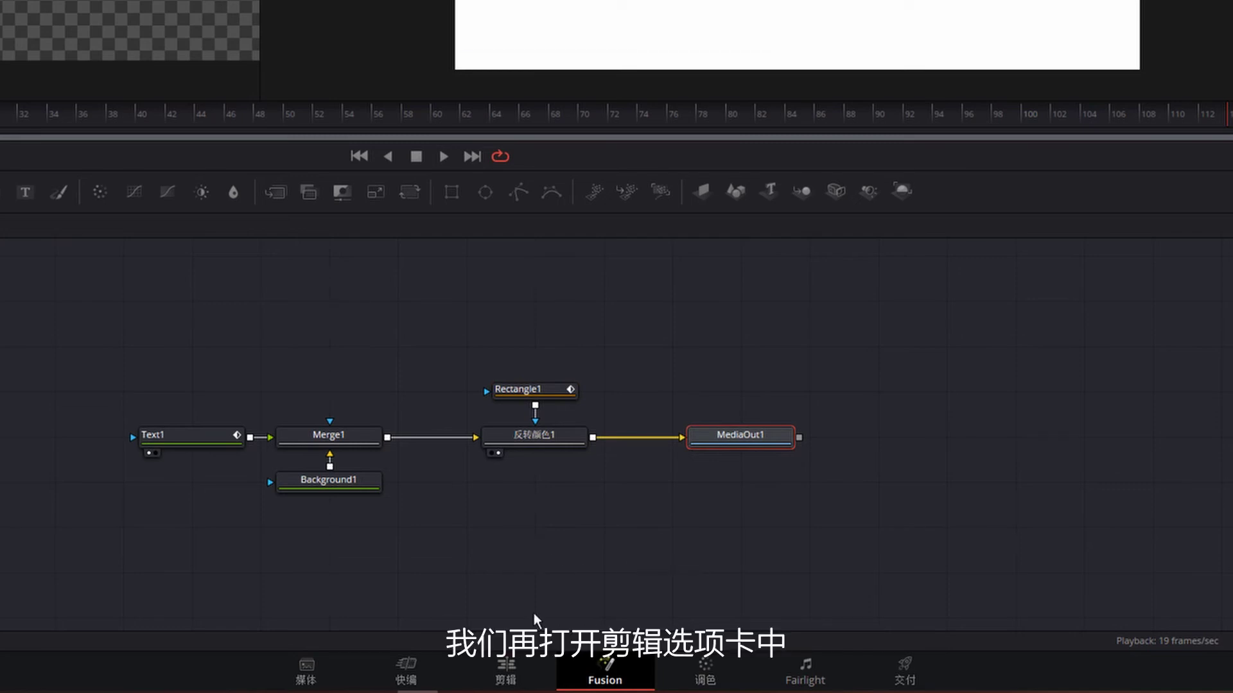
left_click(531, 663)
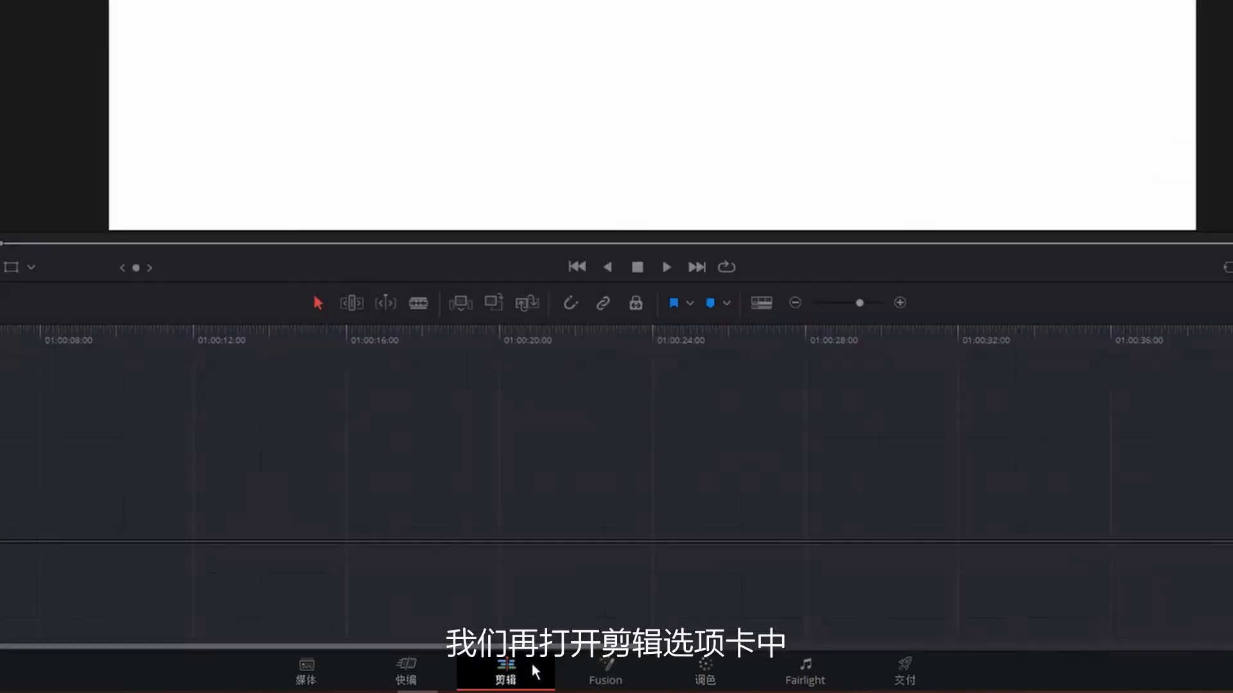
mouse_move(156, 479)
left_mouse_down()
mouse_move(224, 476)
mouse_move(111, 470)
left_mouse_up()
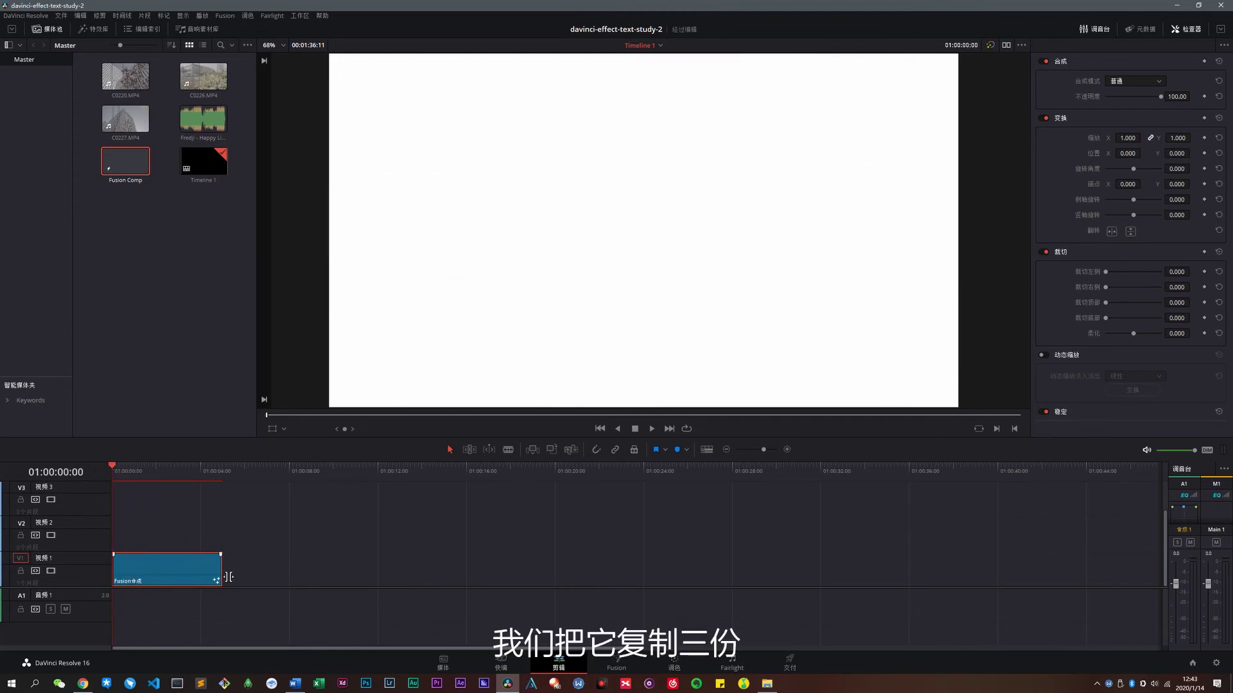
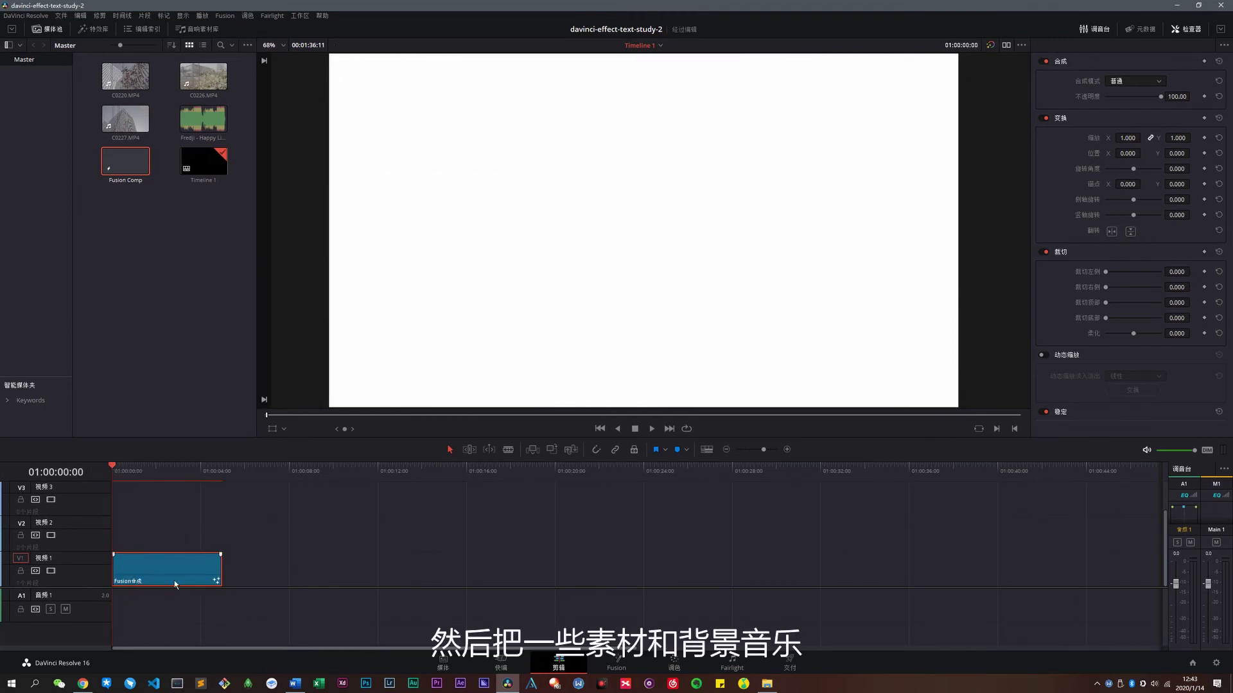
Paste another copy of the VICCO VLOG title after the clip and preview it
key("Right")
key("F9")
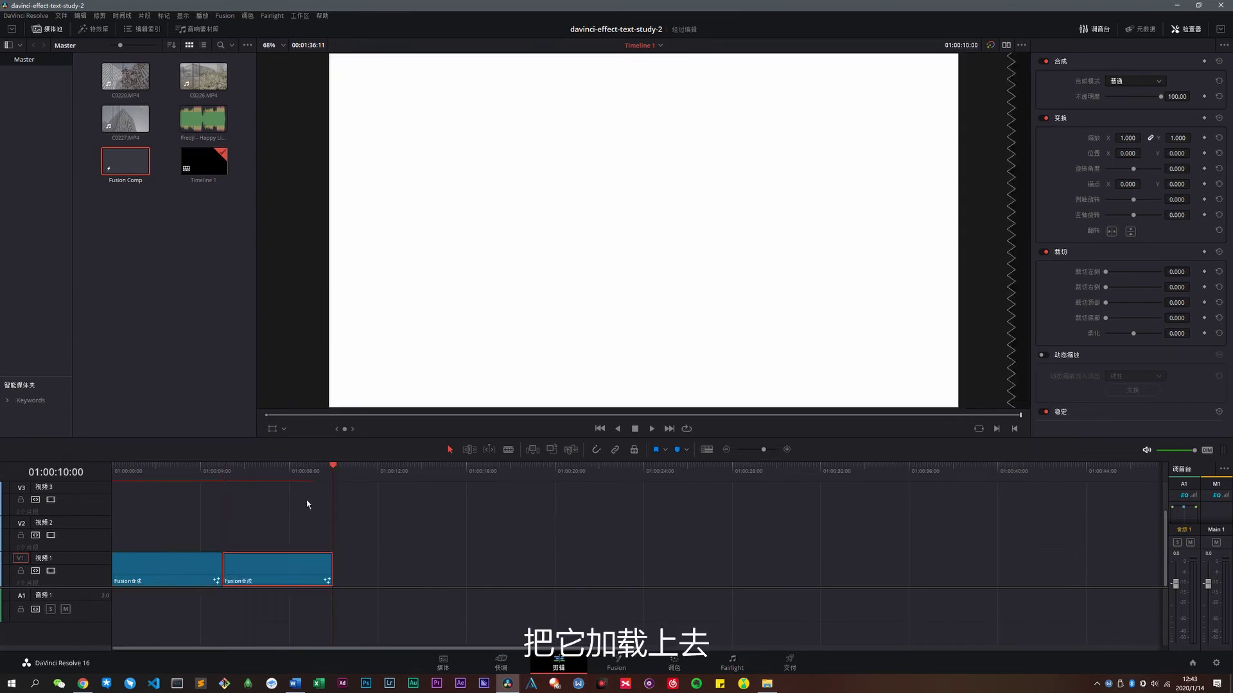
left_click(161, 472)
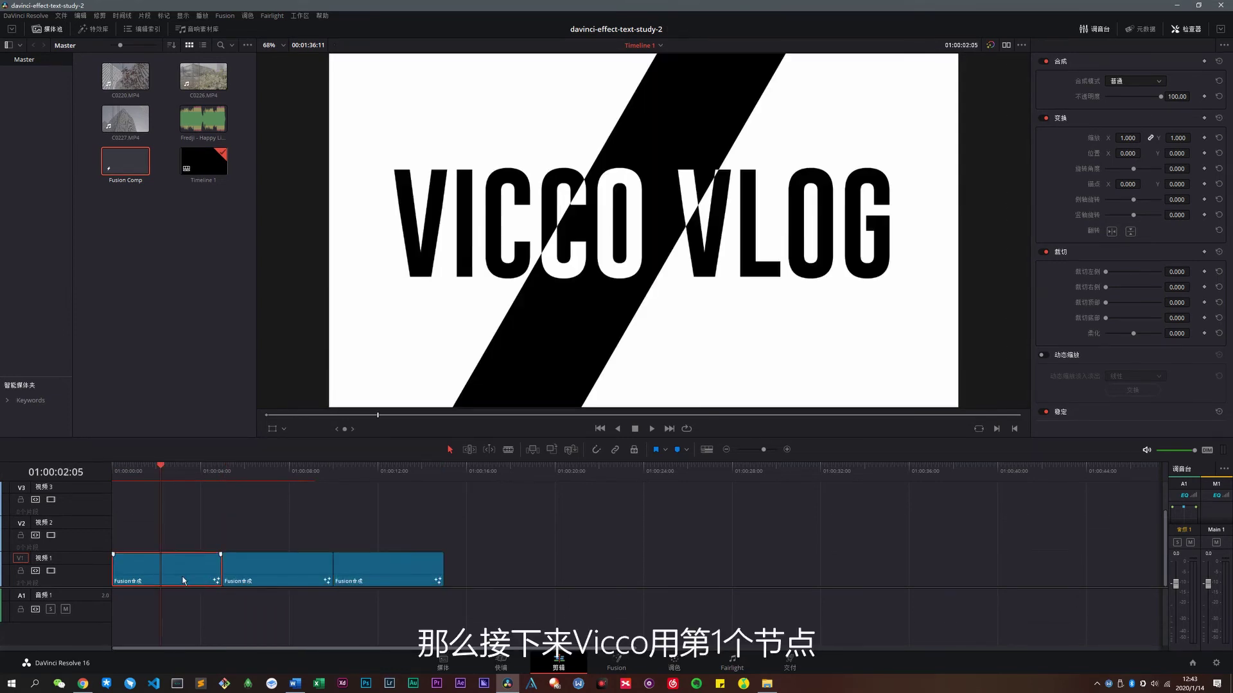
left_click(645, 663)
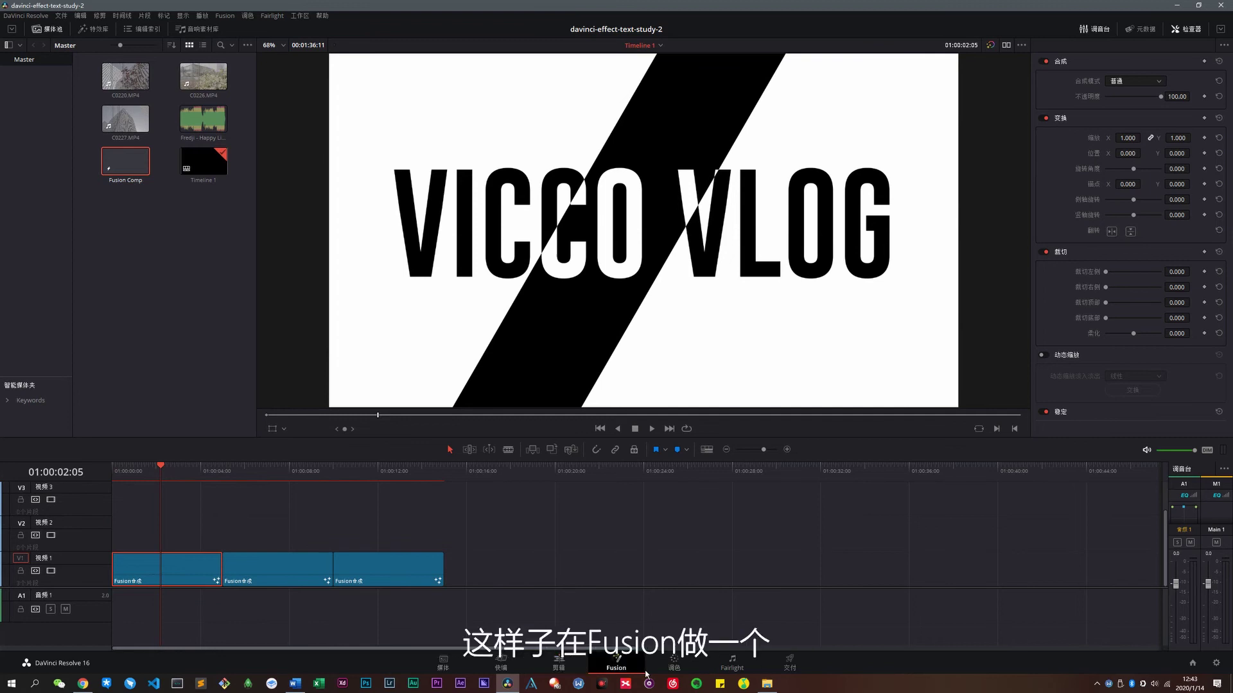
Retitle the second clip's text WELCOME TO and make Background1 green
left_click(370, 527)
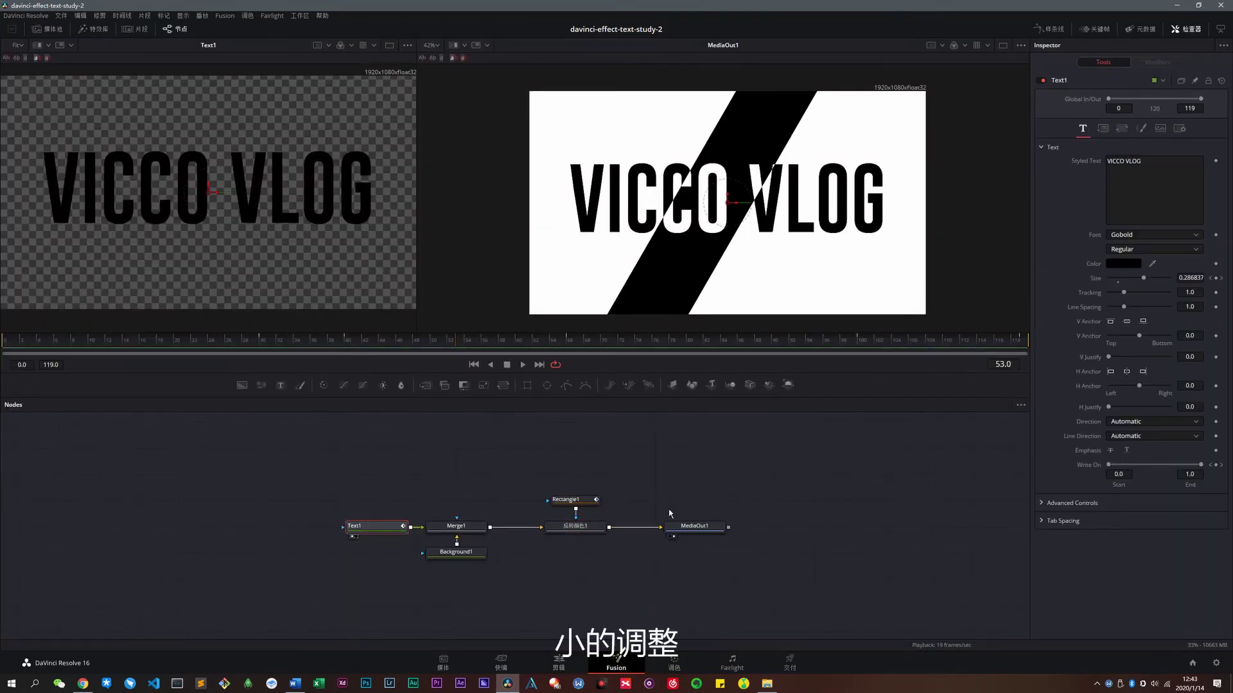
type("WE")
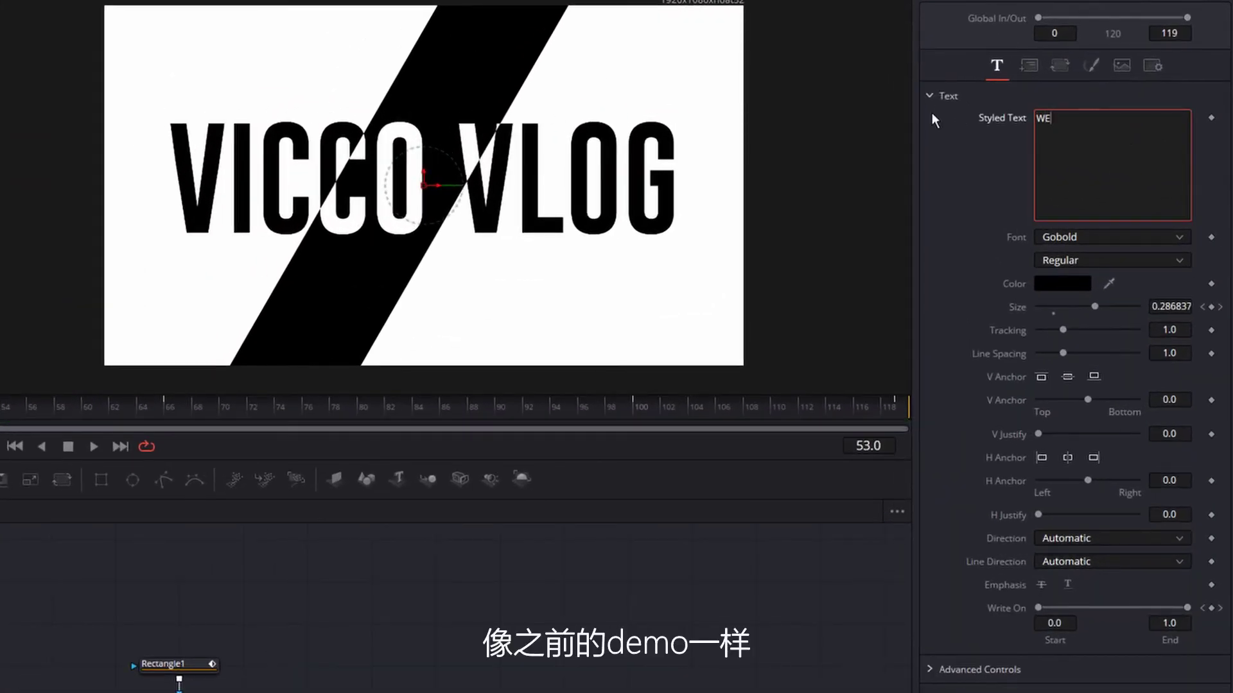
type("LCOME TO")
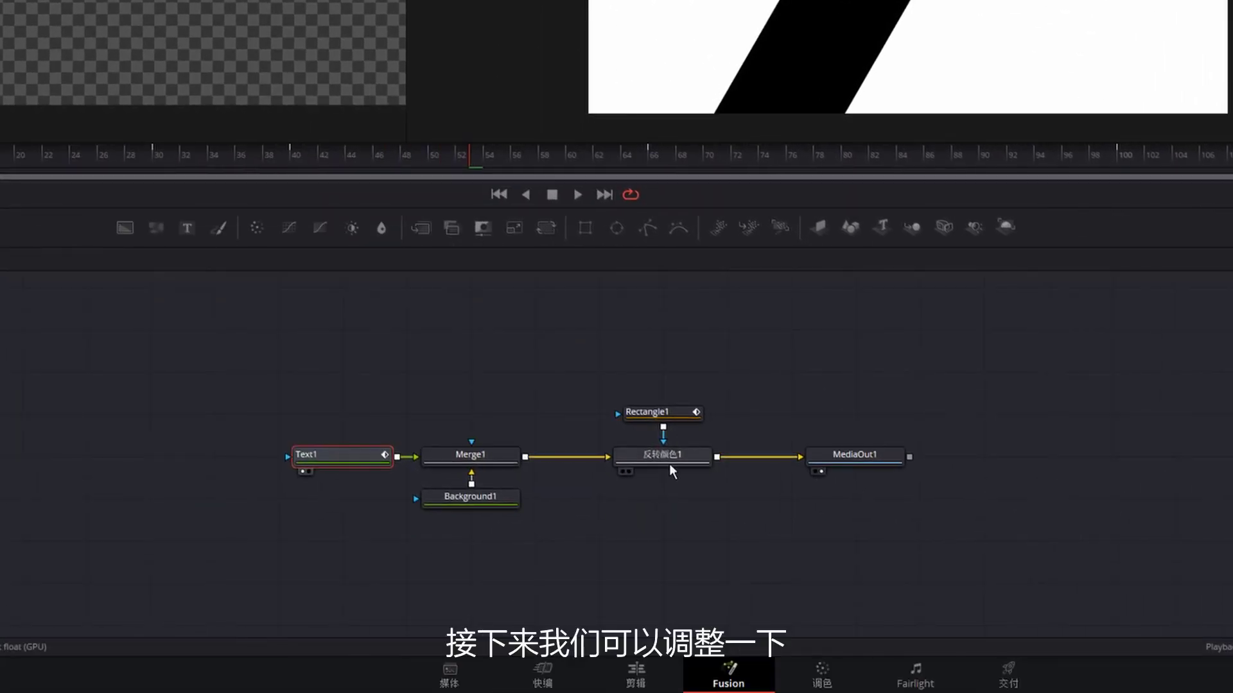
left_click(669, 464)
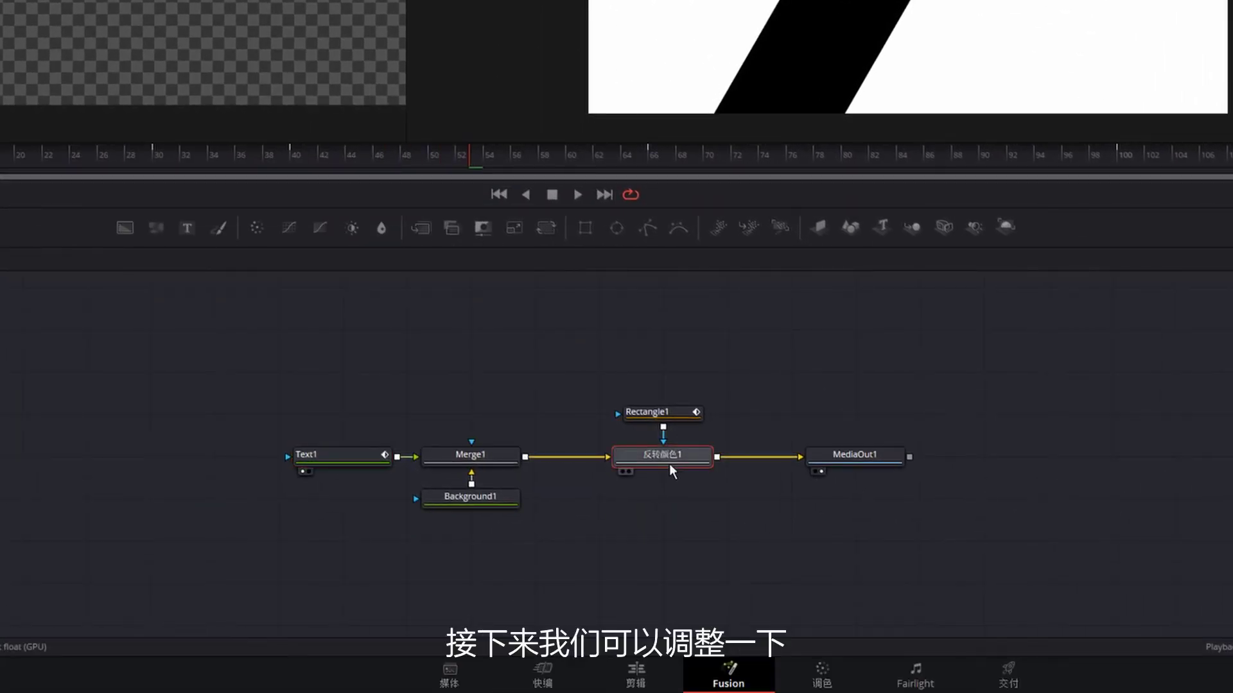
left_click(475, 504)
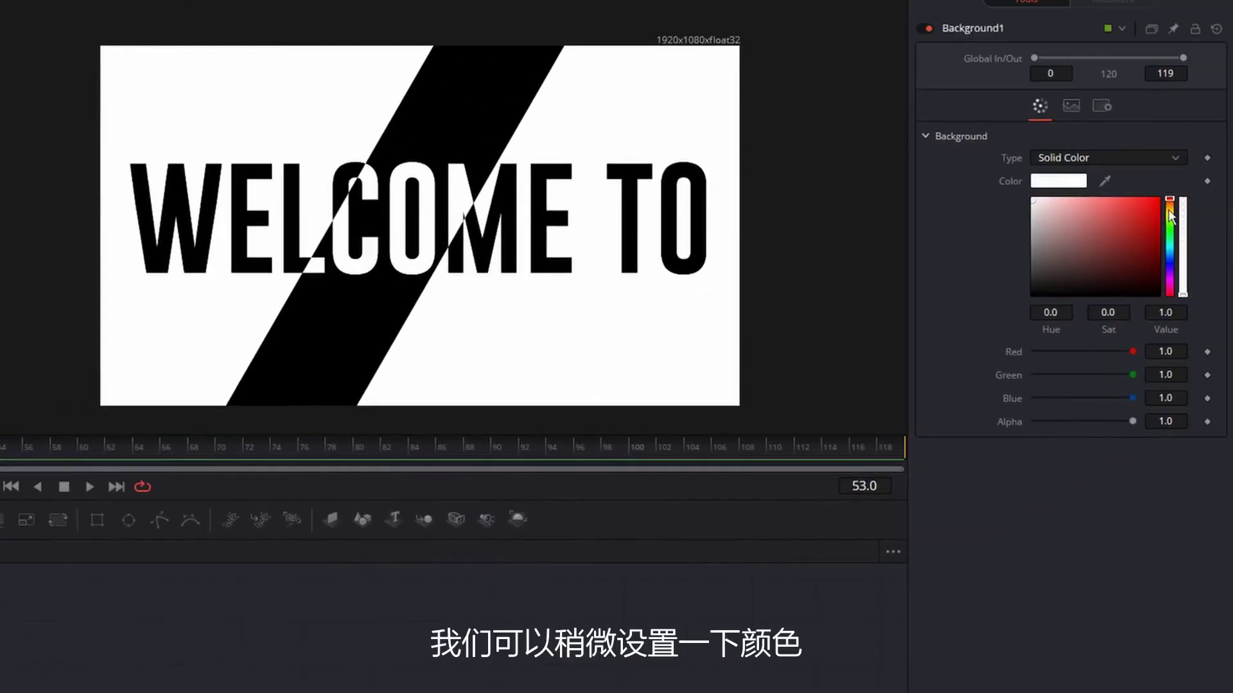
mouse_move(1159, 200)
left_mouse_down()
mouse_move(1182, 202)
mouse_move(1184, 226)
left_mouse_up()
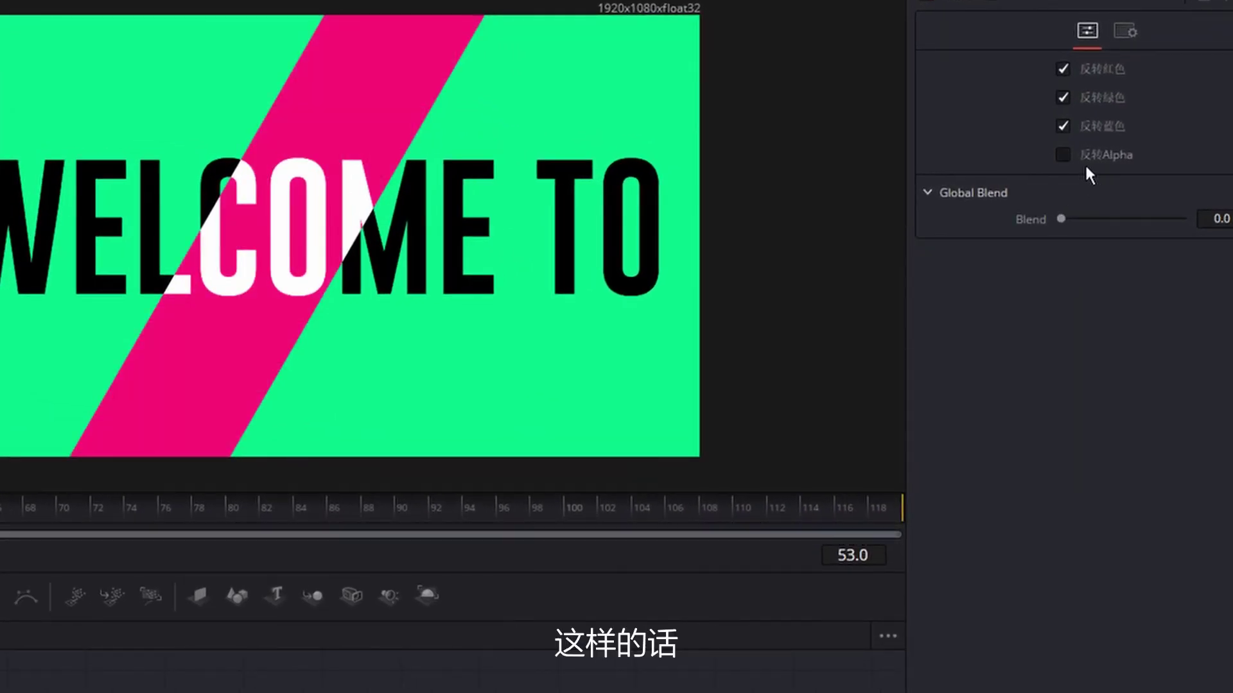
Make the inverted pink stripe transparent with Invert Alpha, then return to the Edit page
left_click(1086, 166)
left_click(1086, 166)
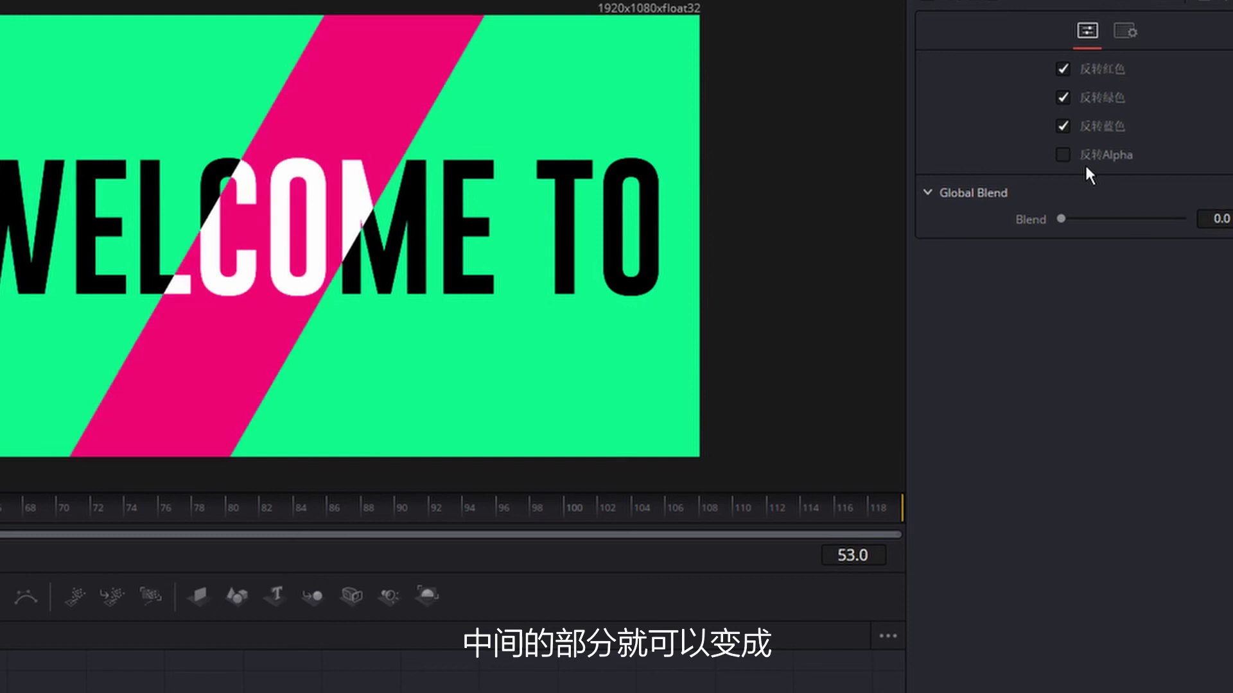
left_click(1086, 166)
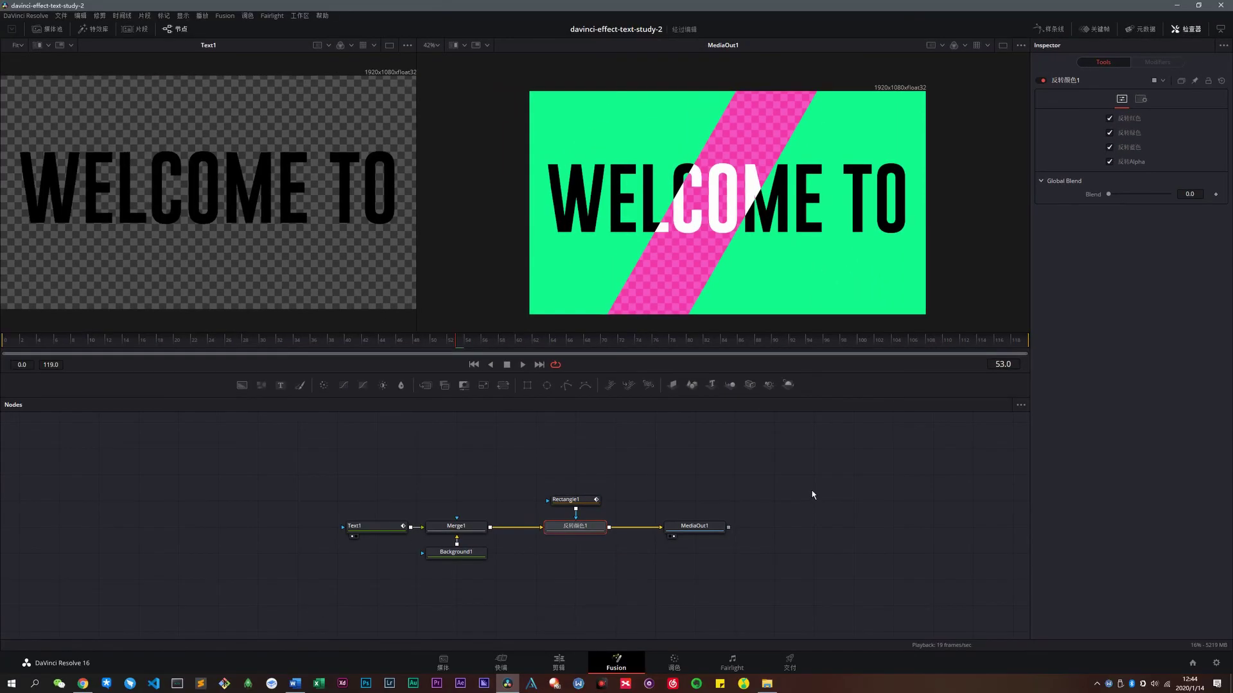
left_click(559, 665)
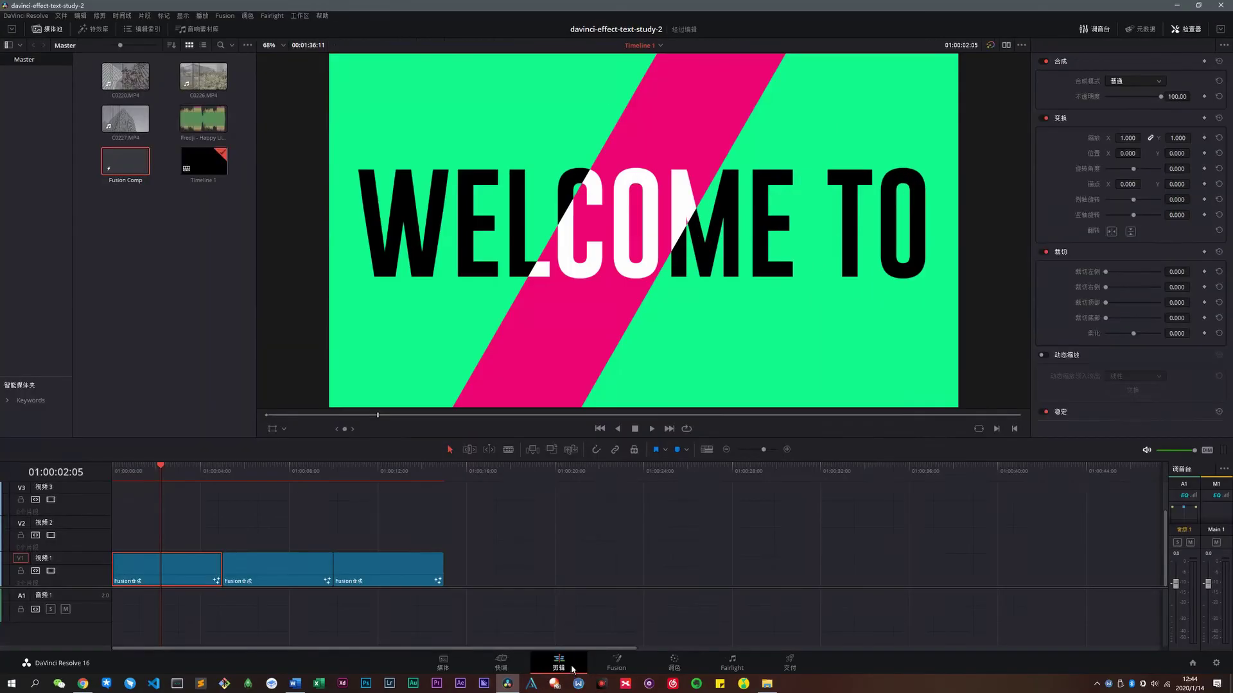
Replace clip 02's VICCO VLOG text with BEST TUTORIAL on the Fusion page
left_click(618, 664)
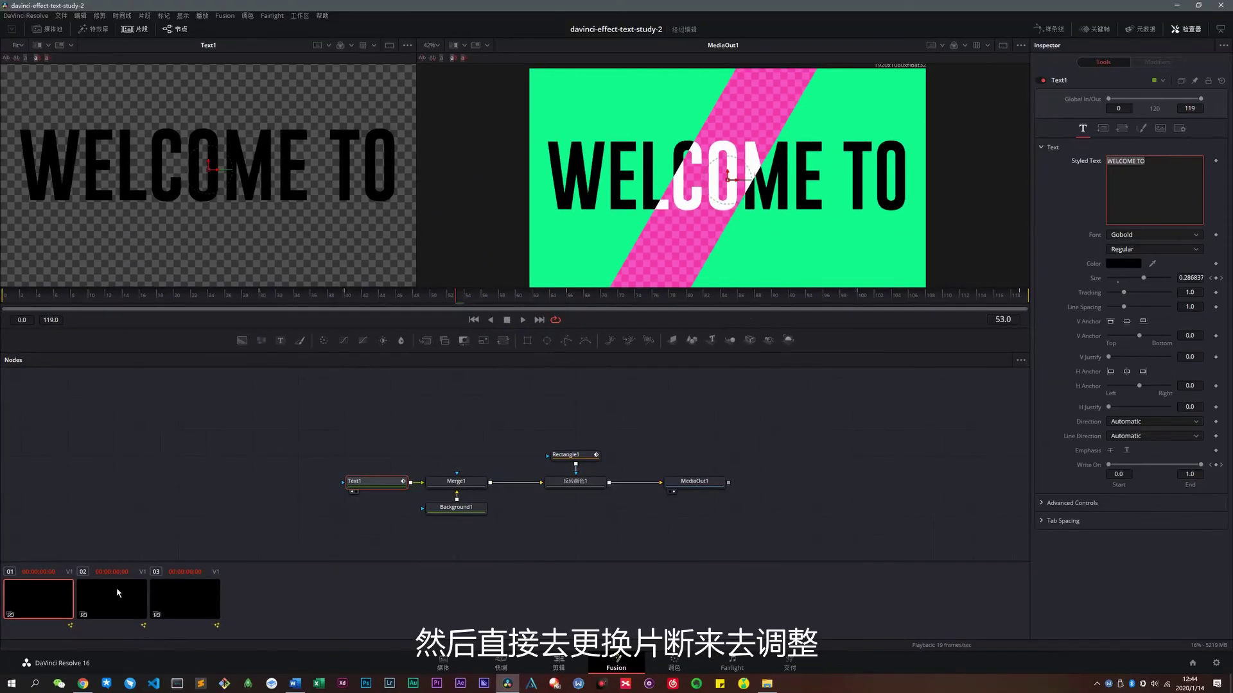
left_click(122, 603)
triple_click(1124, 161)
type("BEST TUTORIAL")
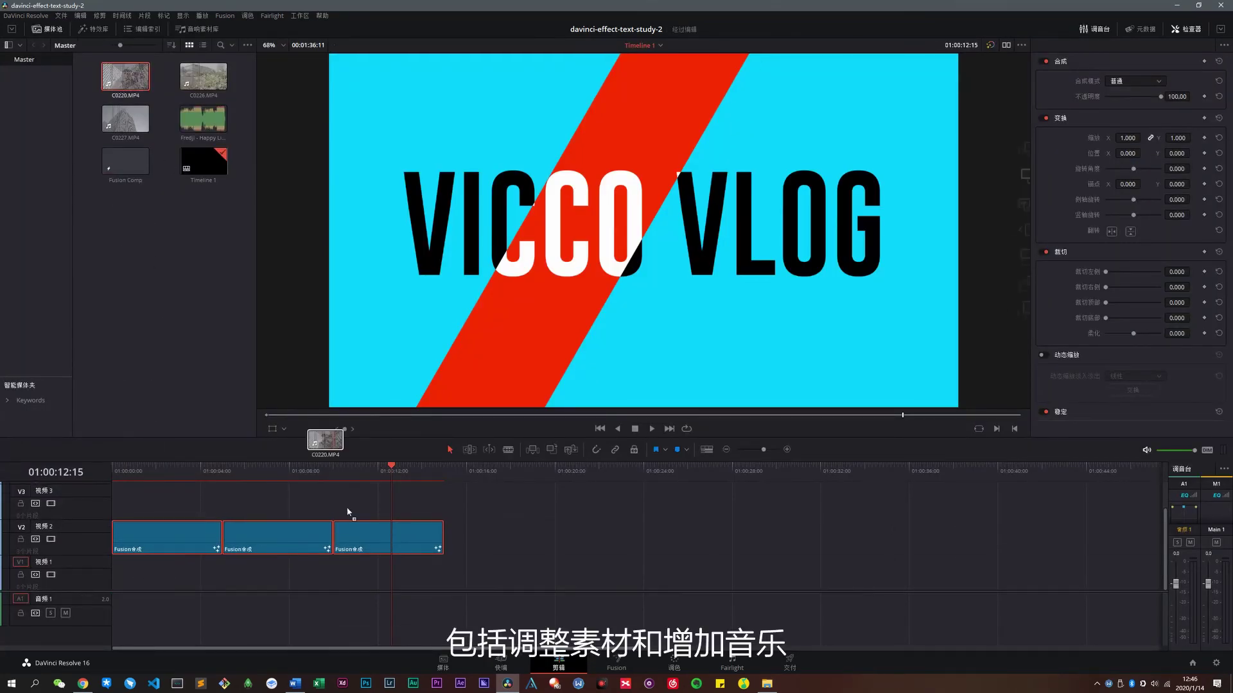
Place C0220, C0226 and C0227 on V1, lift a title to V3, and trim the cut
left_click_drag(125, 75, 164, 576)
left_click_drag(204, 76, 272, 544)
left_click_drag(276, 507, 269, 472)
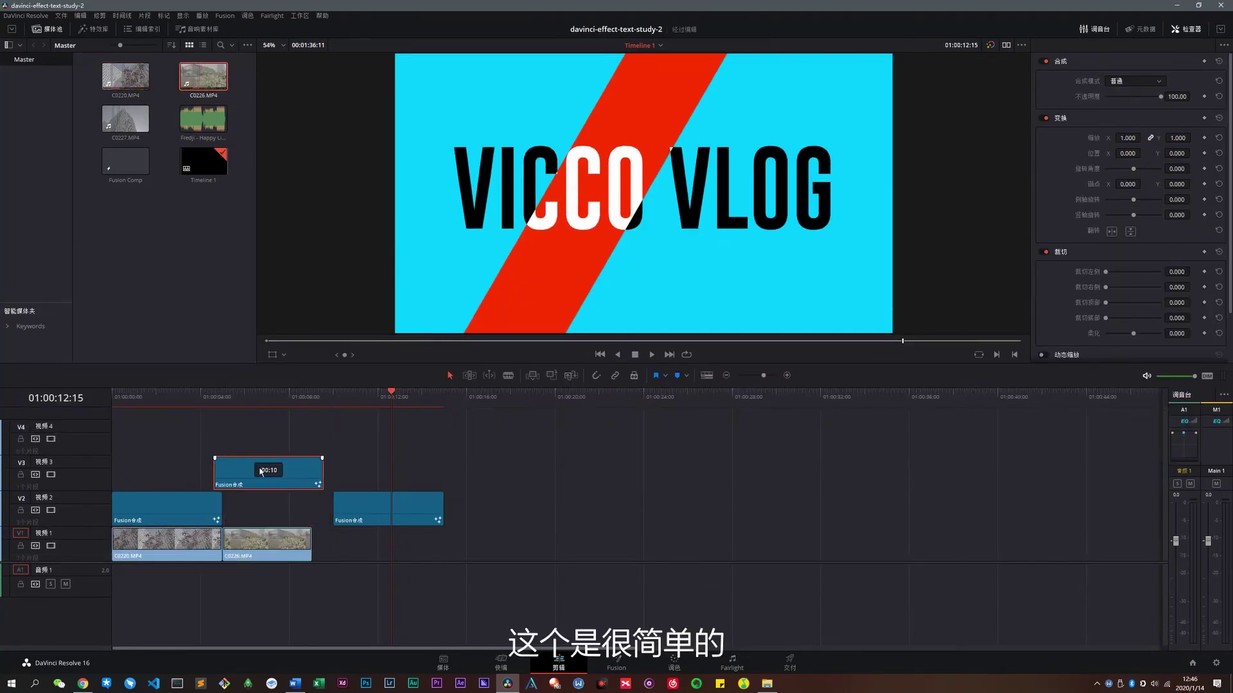
left_click_drag(222, 543, 213, 543)
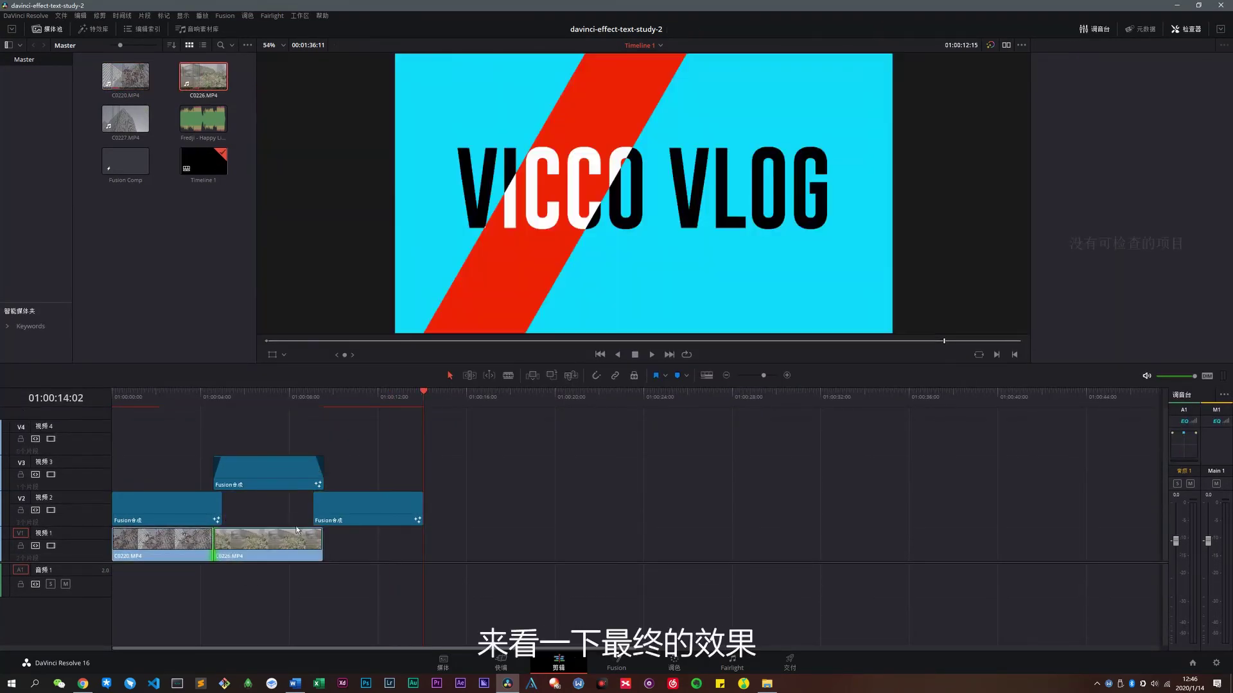
left_click_drag(323, 442, 323, 544)
left_click_drag(220, 395, 331, 411)
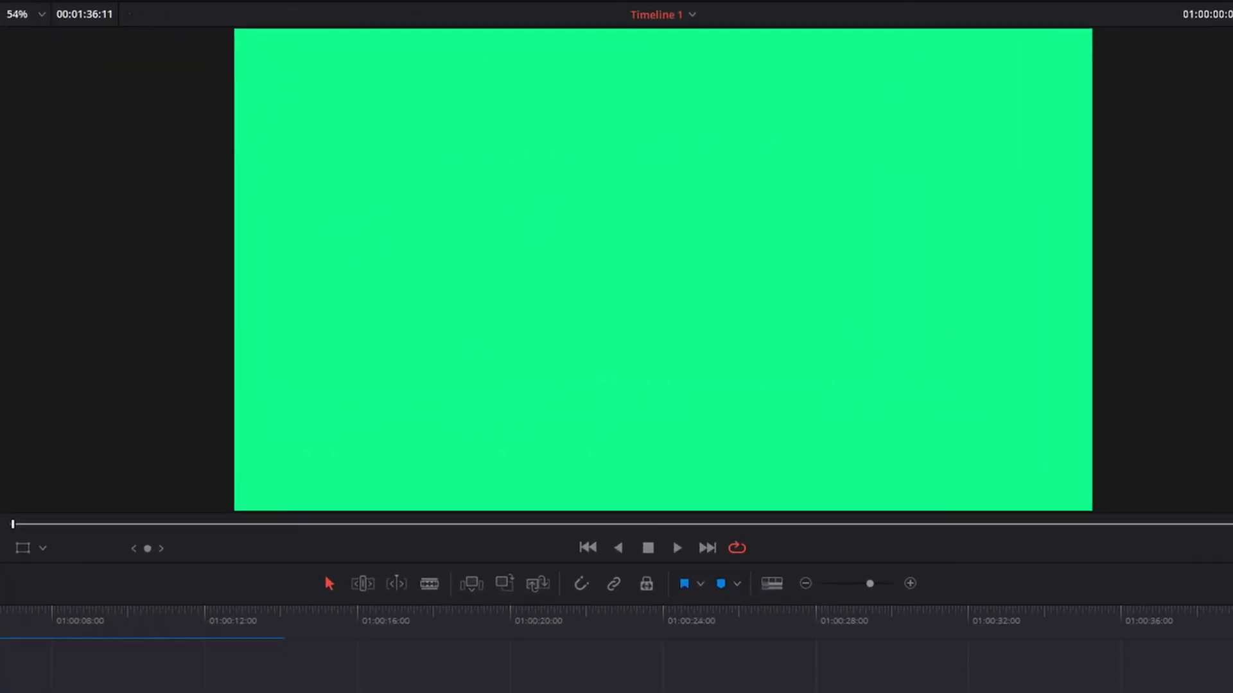
Play the timeline to preview WELCOME TO with footage through the pink stripe
key("space")
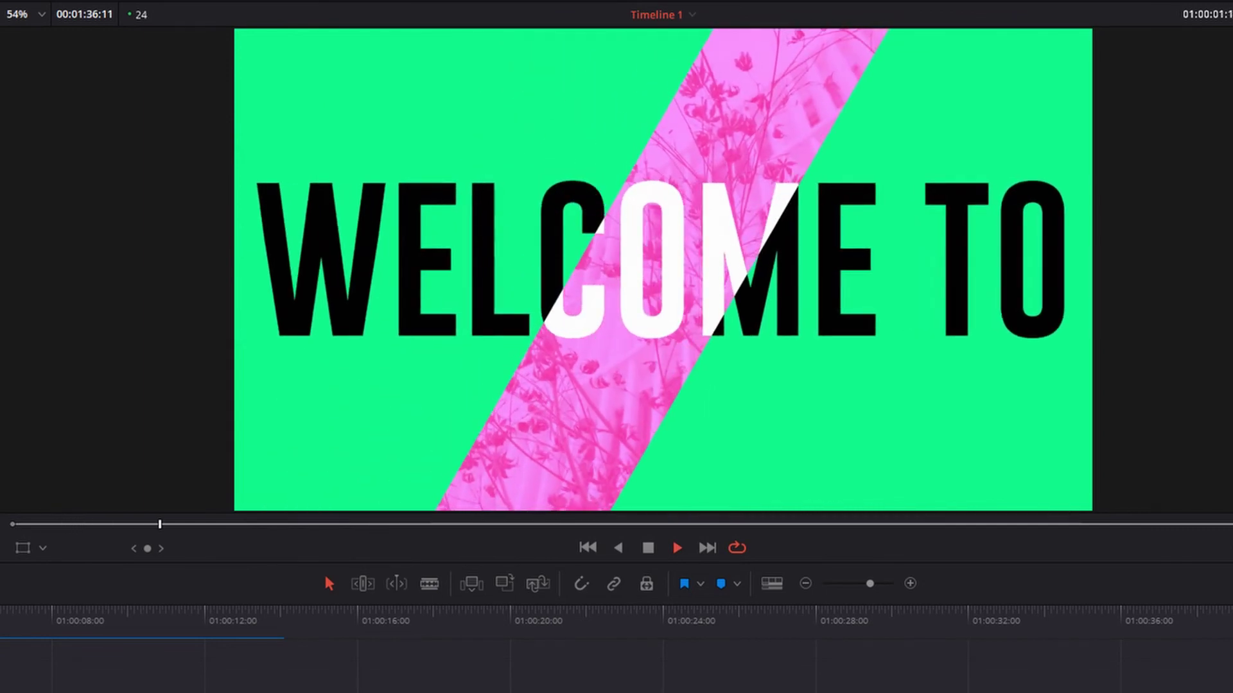